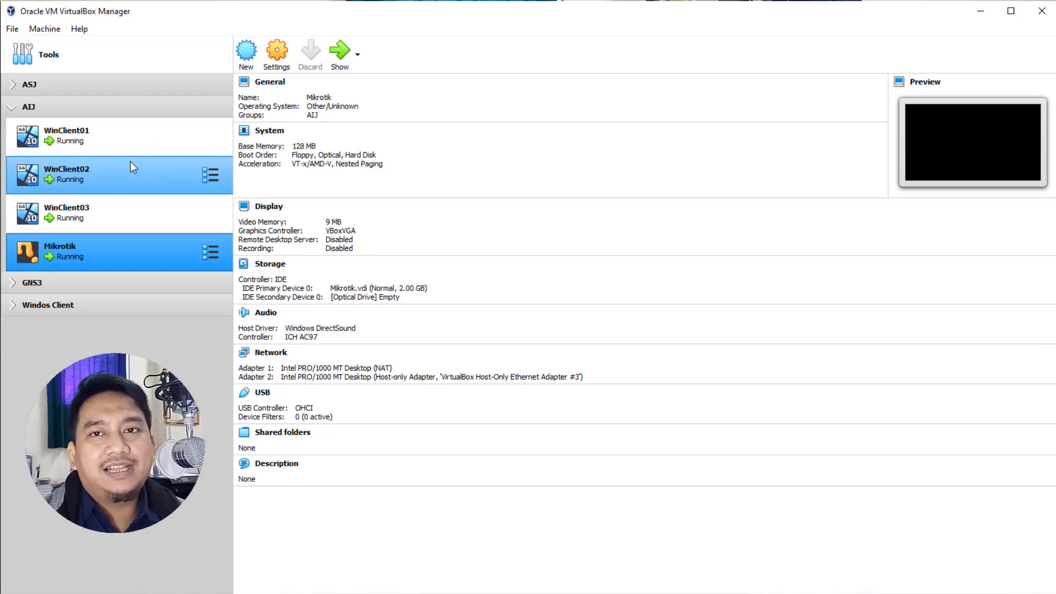
In the WinClient01 virtual machine, launch WinBox and connect to the R-Core router by its MAC address as admin, dismissing the welcome notice
double_click(114, 136)
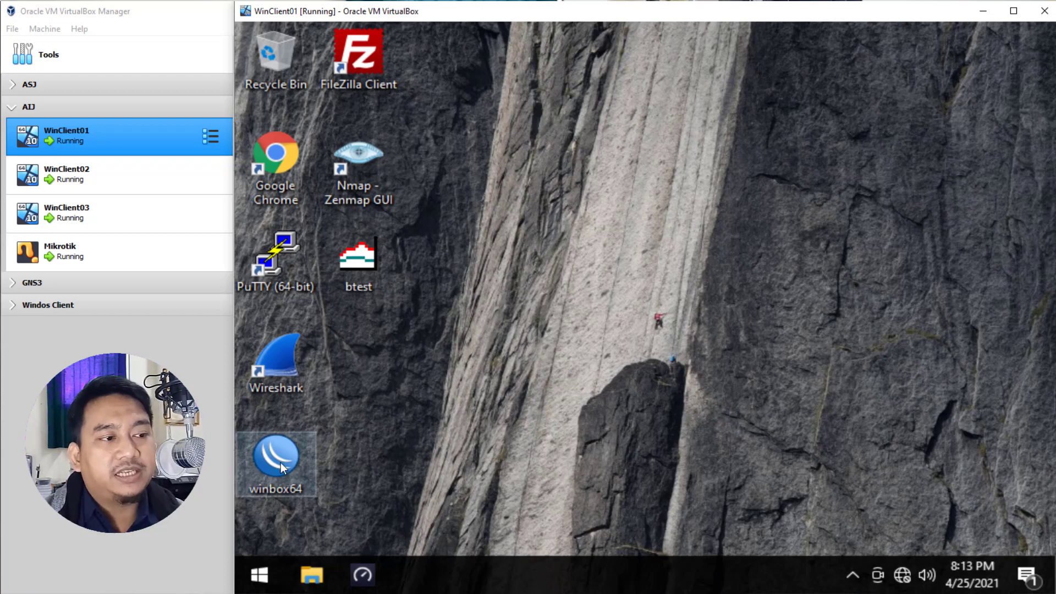
double_click(301, 458)
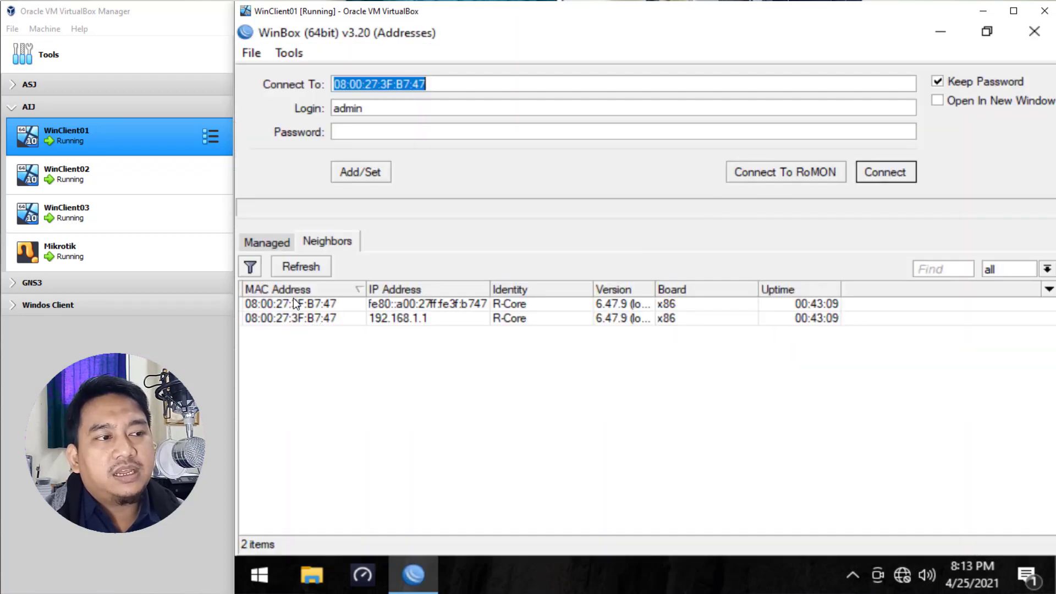
click(316, 317)
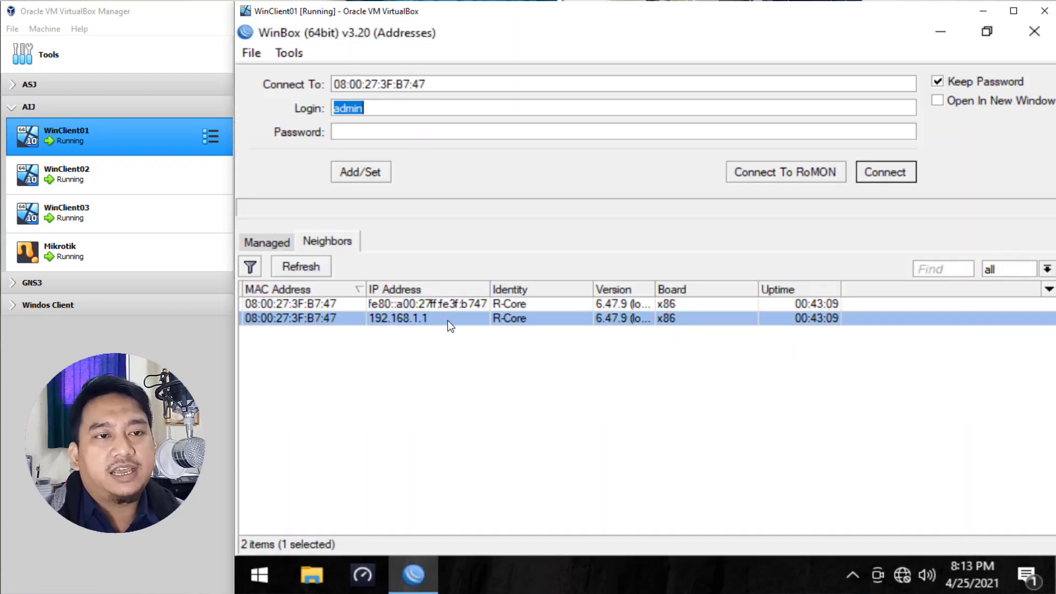
click(883, 173)
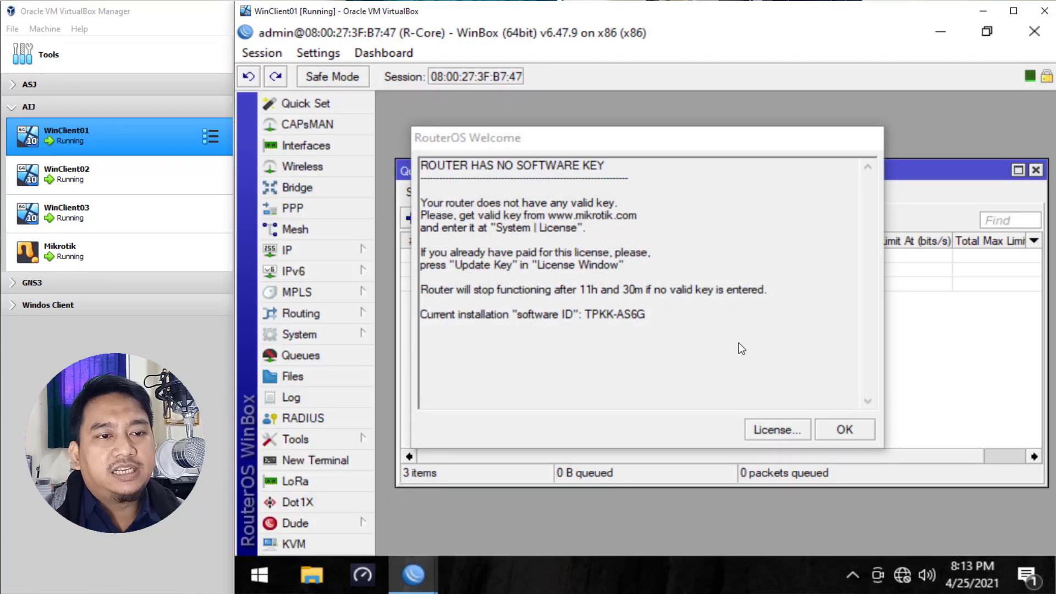
click(842, 431)
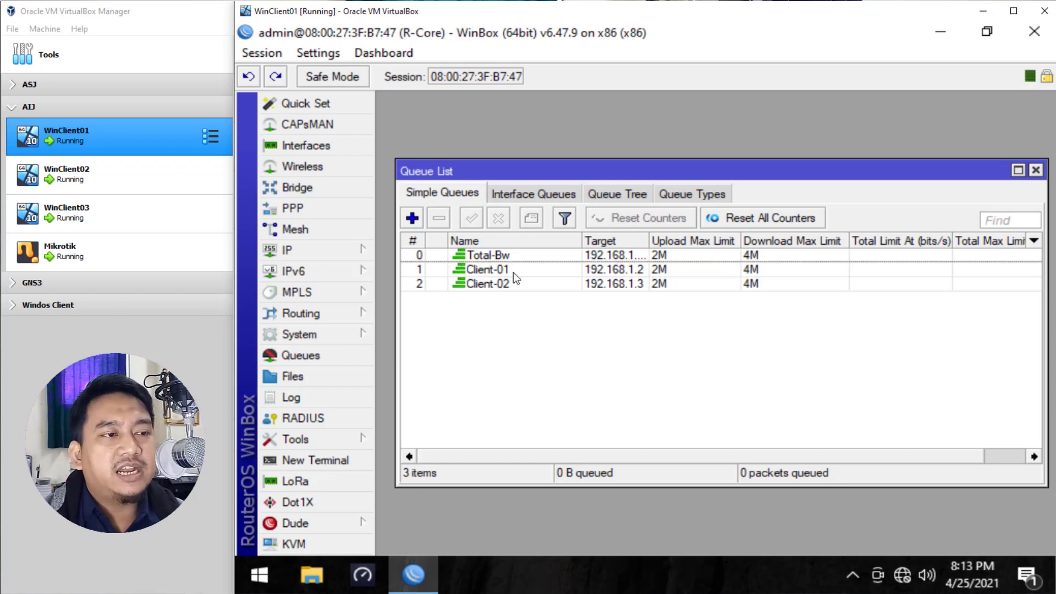
Delete the three existing simple queues Total-Bw, Client-01 and Client-02 from the router
click(493, 254)
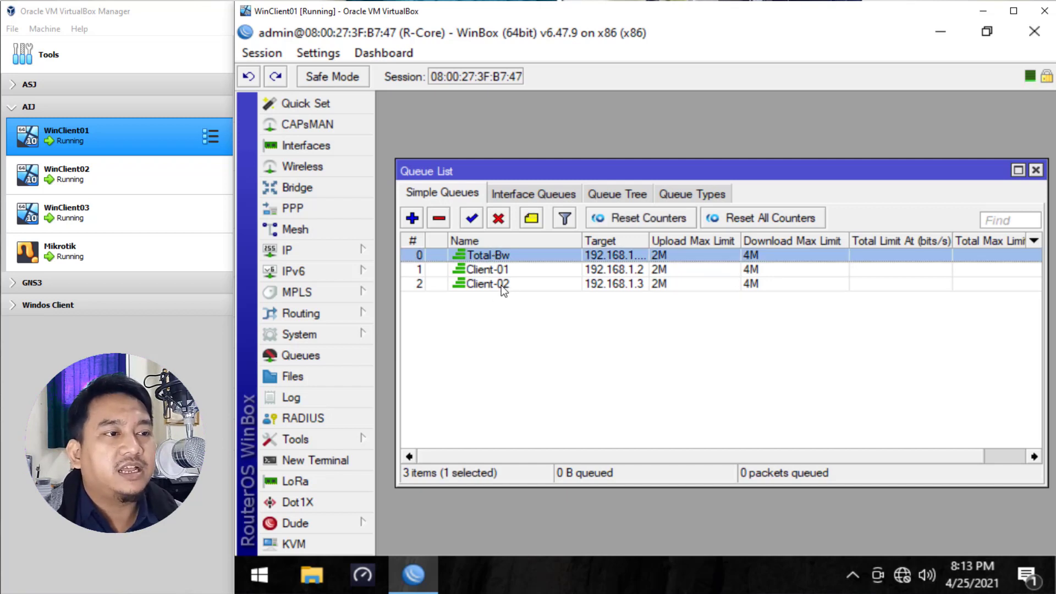
shift+click(476, 287)
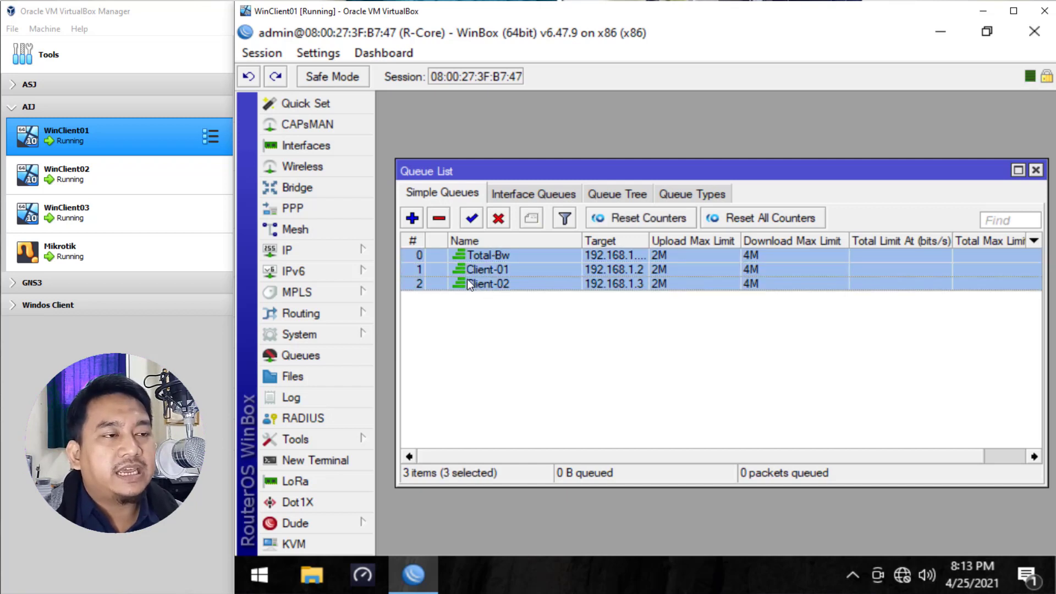
click(440, 222)
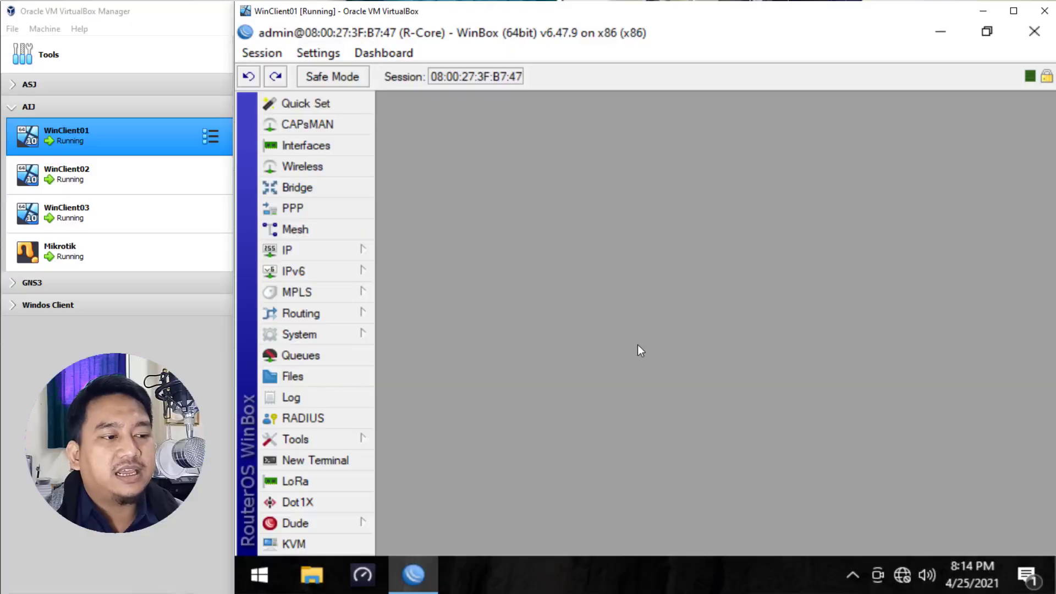
Switch to the Speedtest app and run a speed test of the client's connection
click(361, 576)
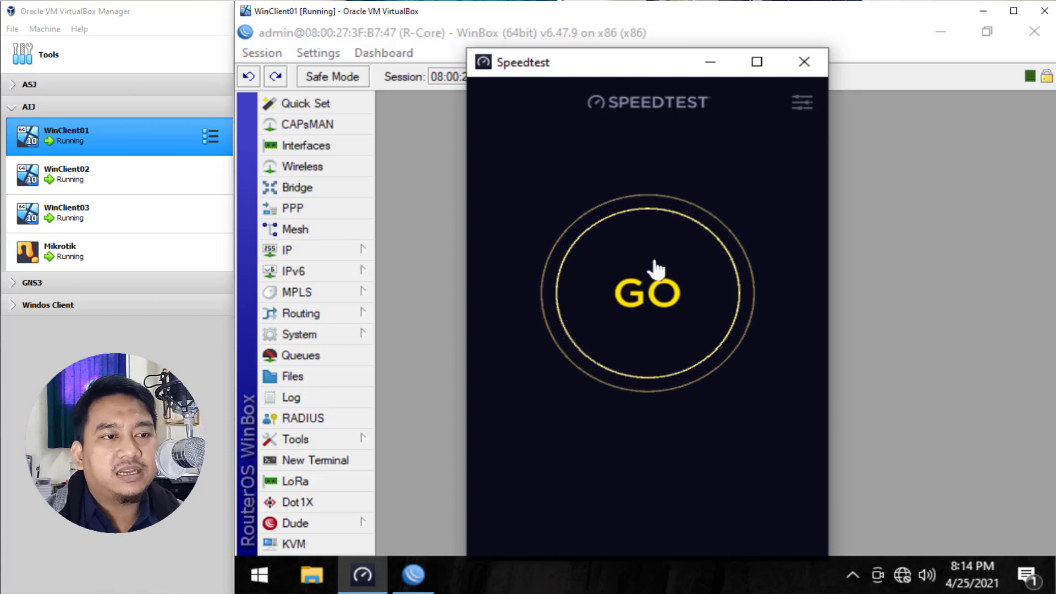
click(650, 297)
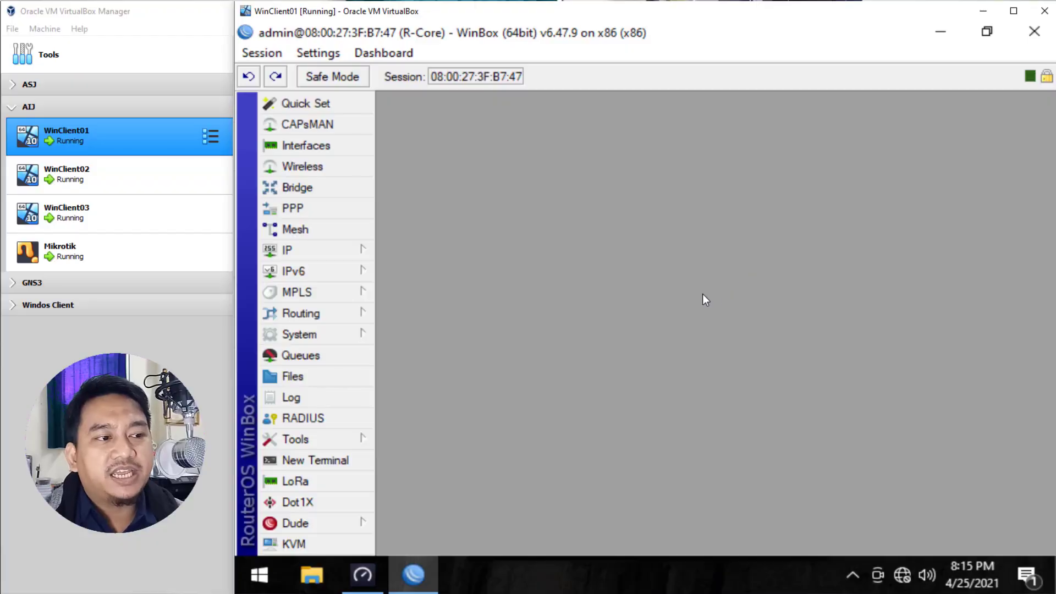
Open a new terminal on the R-Core router and continue past the licence notice to the command prompt
click(346, 465)
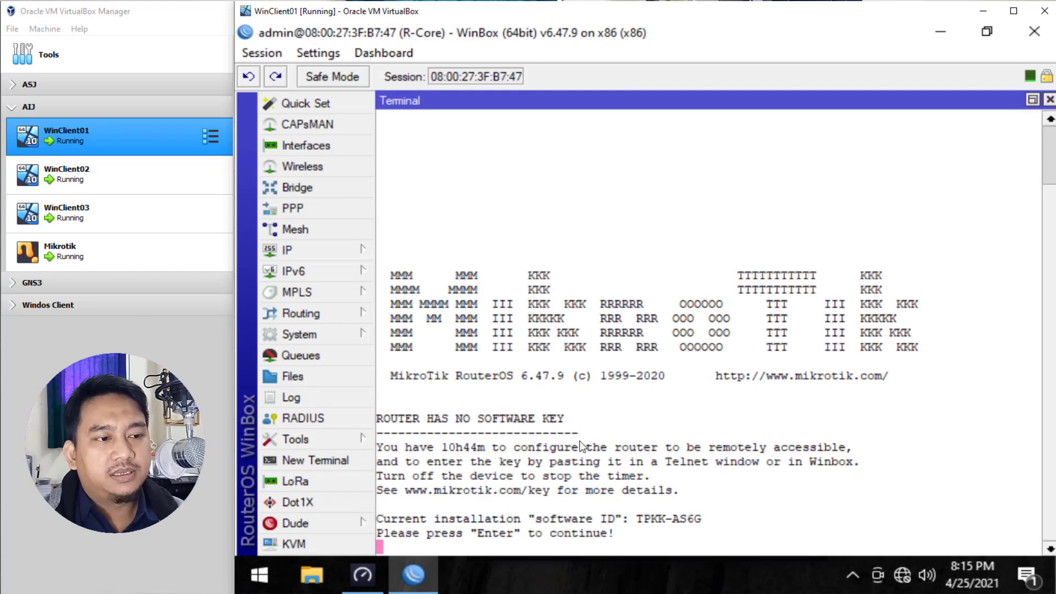
key(Return)
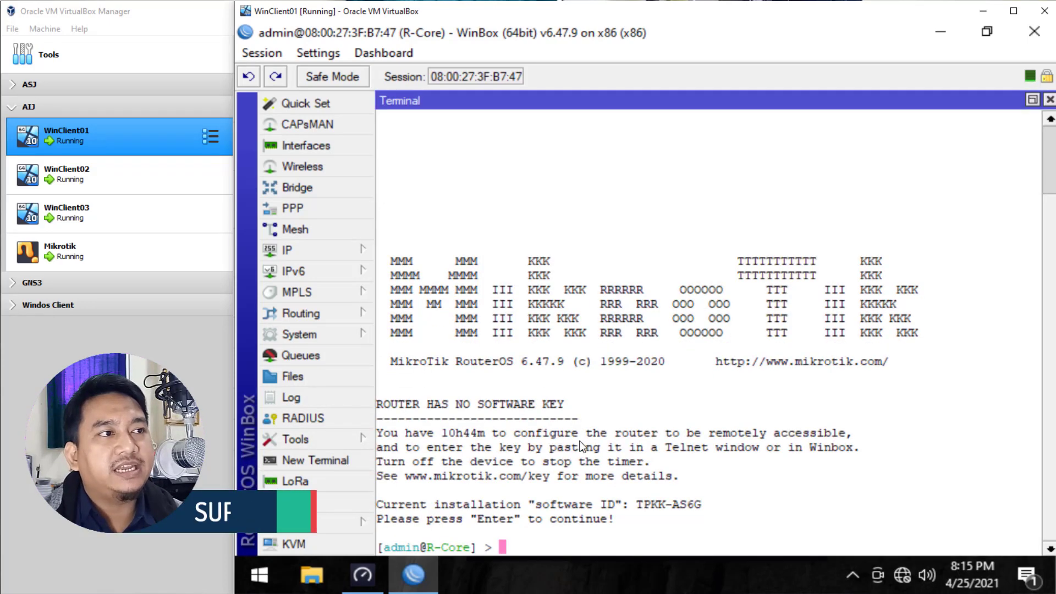
click(325, 50)
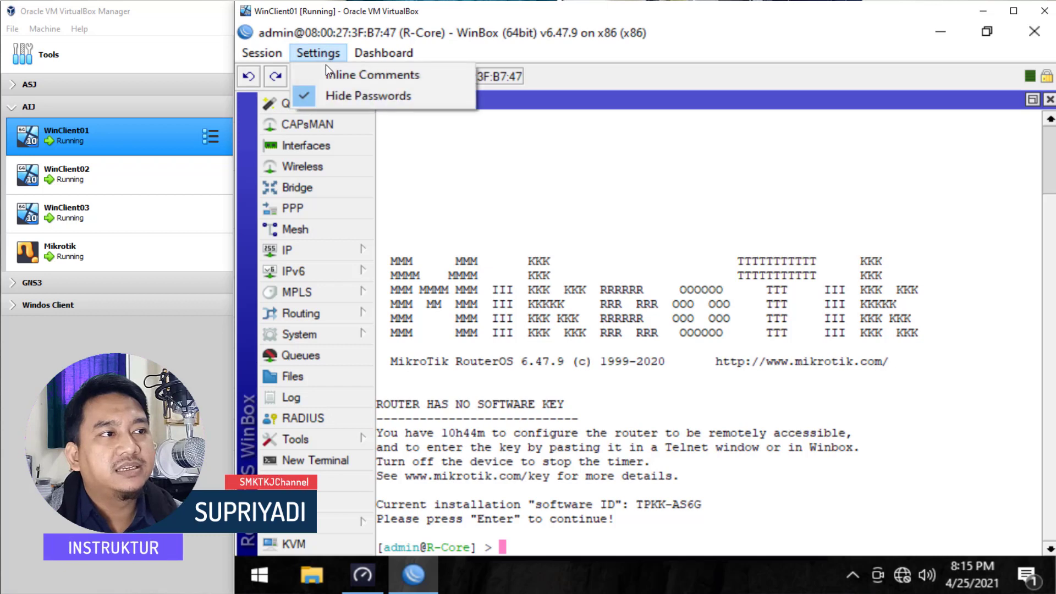
mouse_move(375, 55)
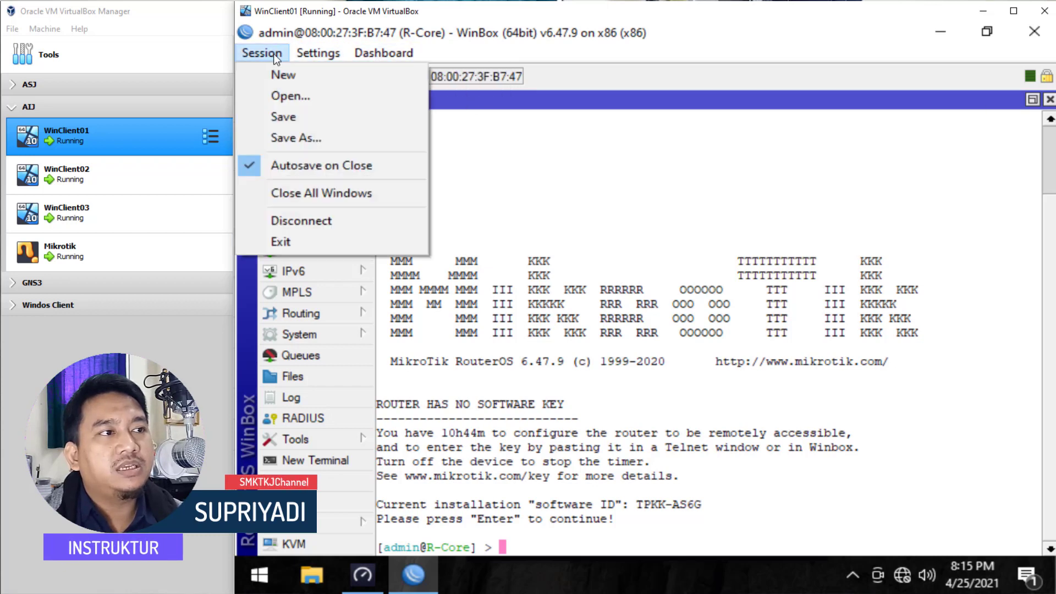
mouse_move(309, 56)
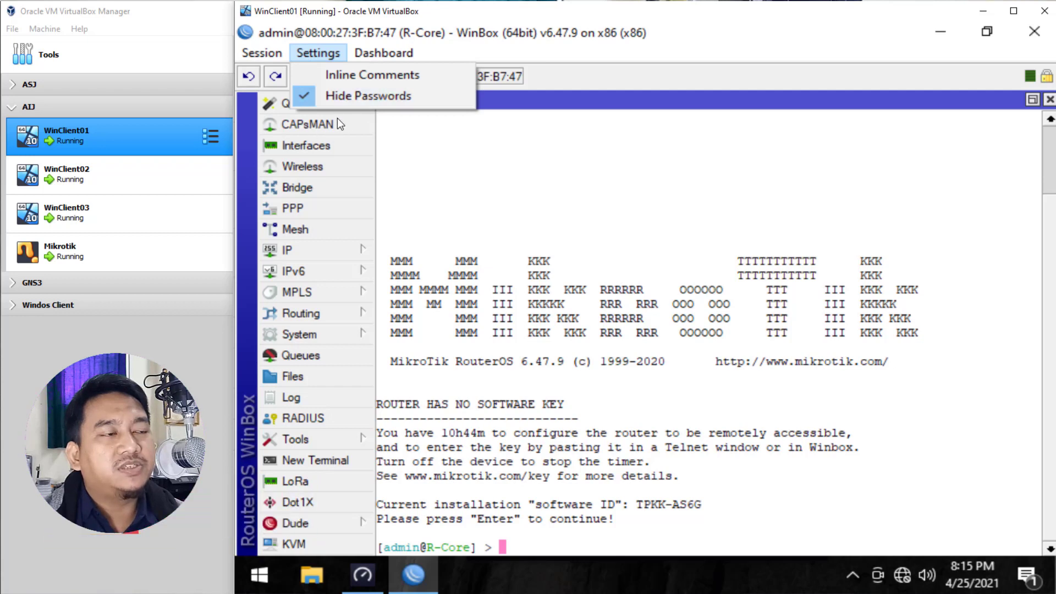
click(452, 143)
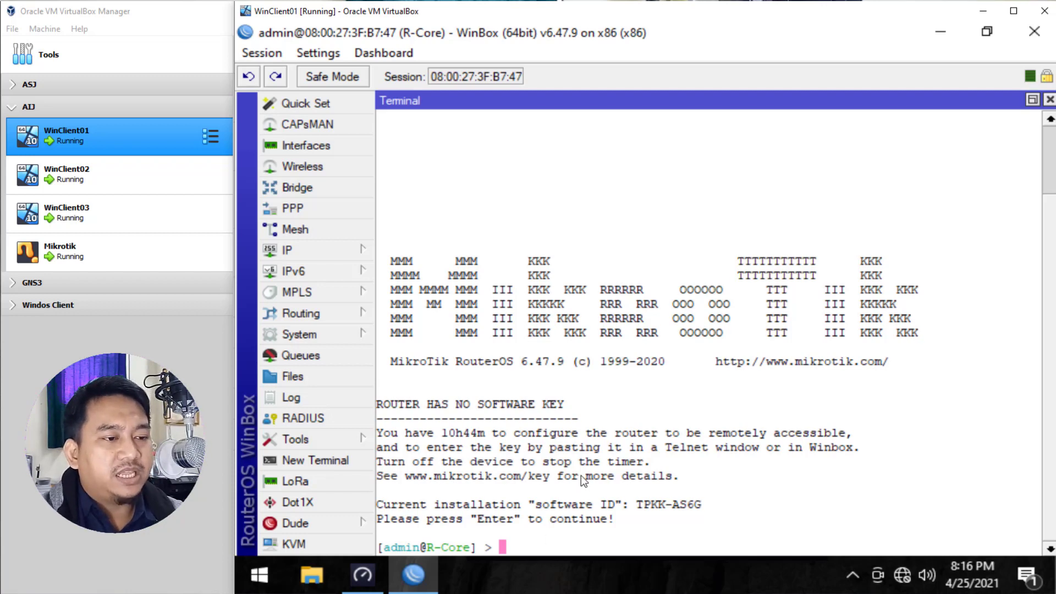
Start a "queue simple add" command in the terminal with the queue name Total-Bw
text(queue)
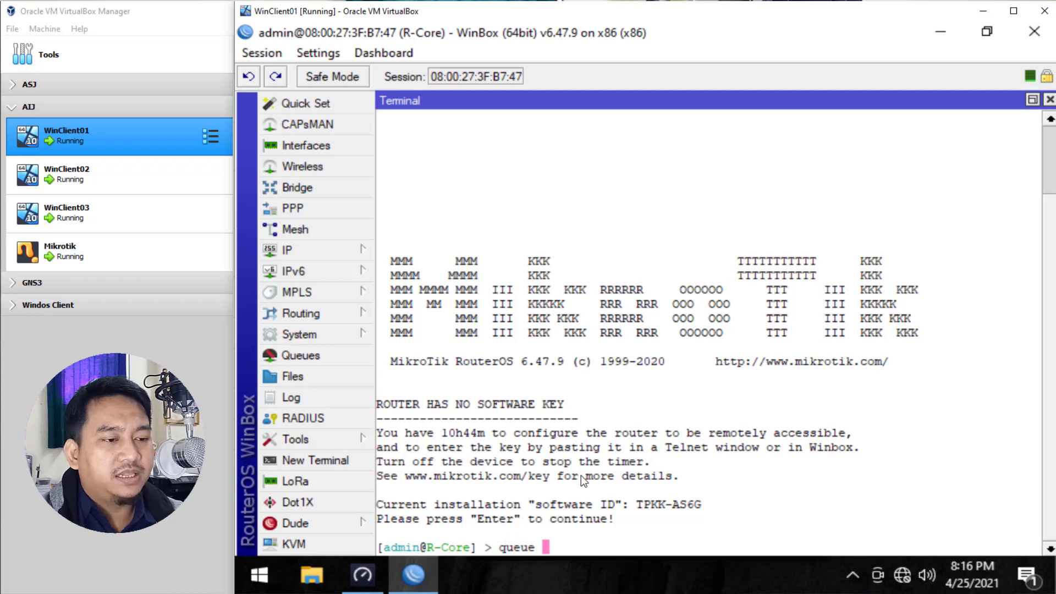
text(simple add )
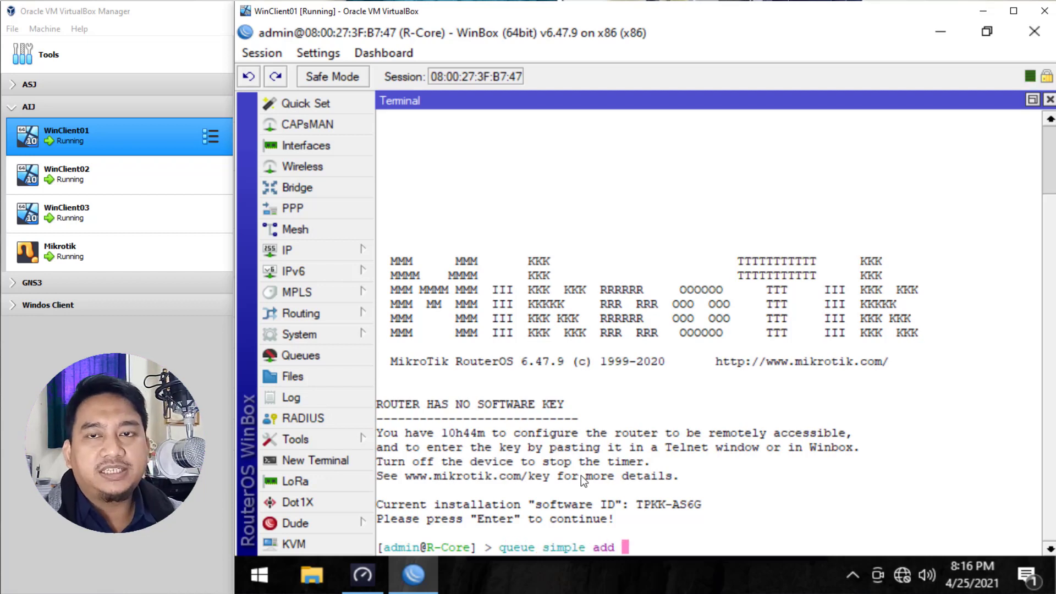
text(name=)
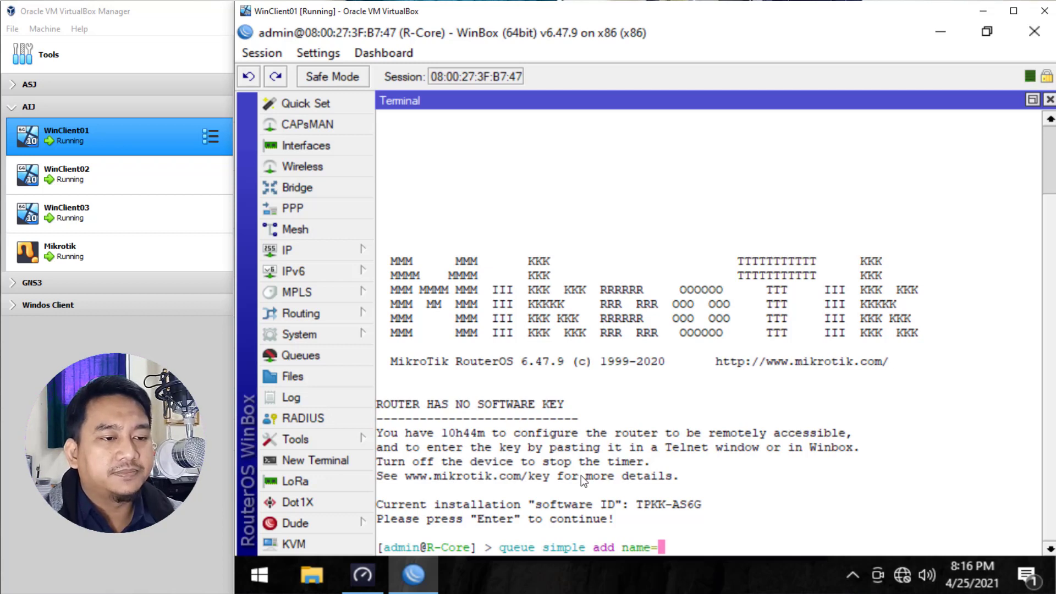
text(To)
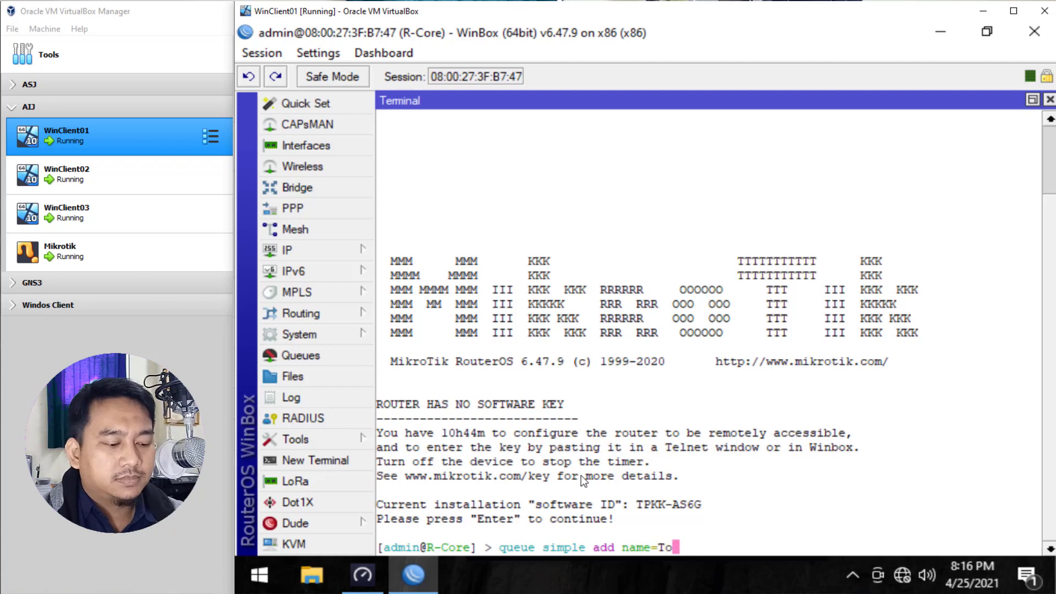
text(tal=)
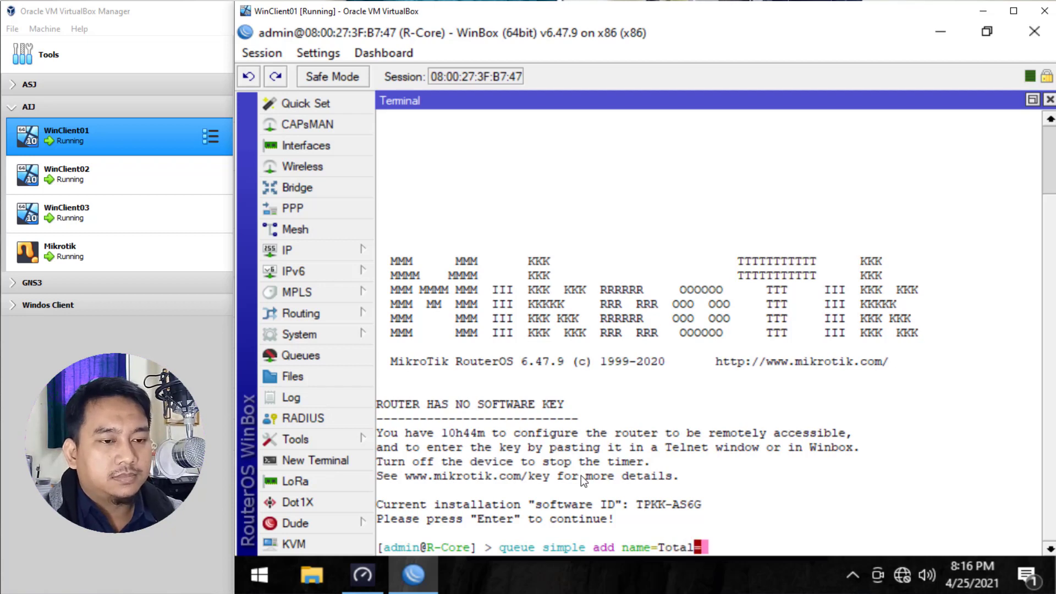
text(Band)
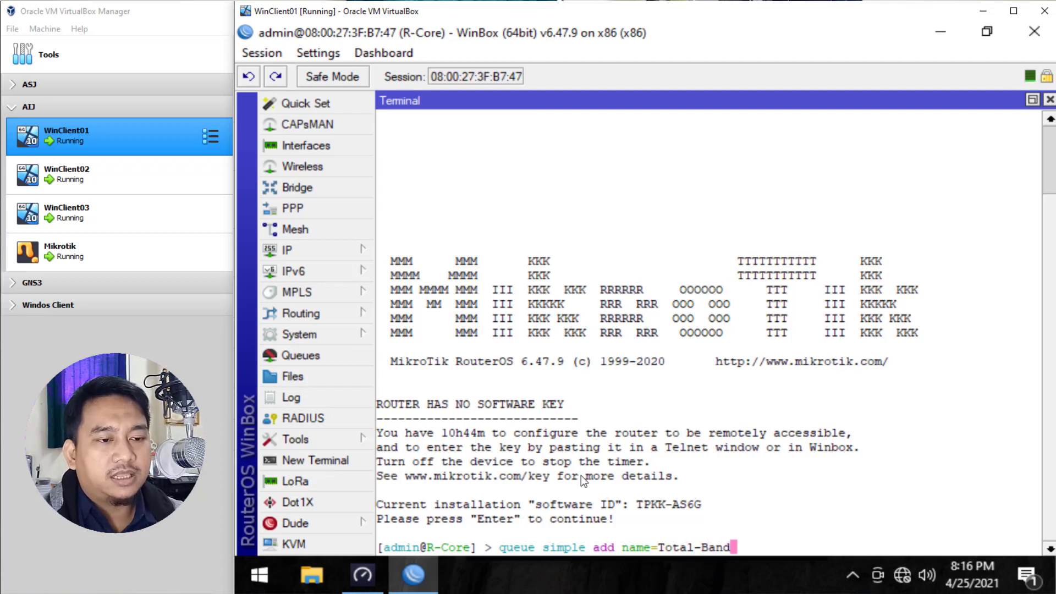
key(BackSpace)
key(BackSpace)
key(BackSpace)
text(w)
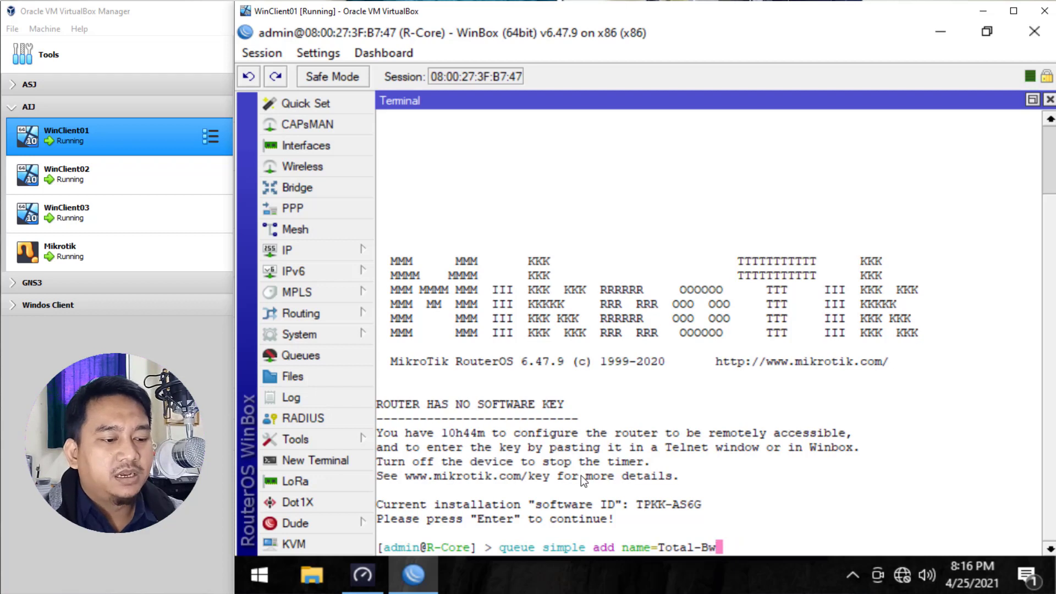
Add the target network 192.168.1.0/24 to the Total-Bw queue command
text( ma)
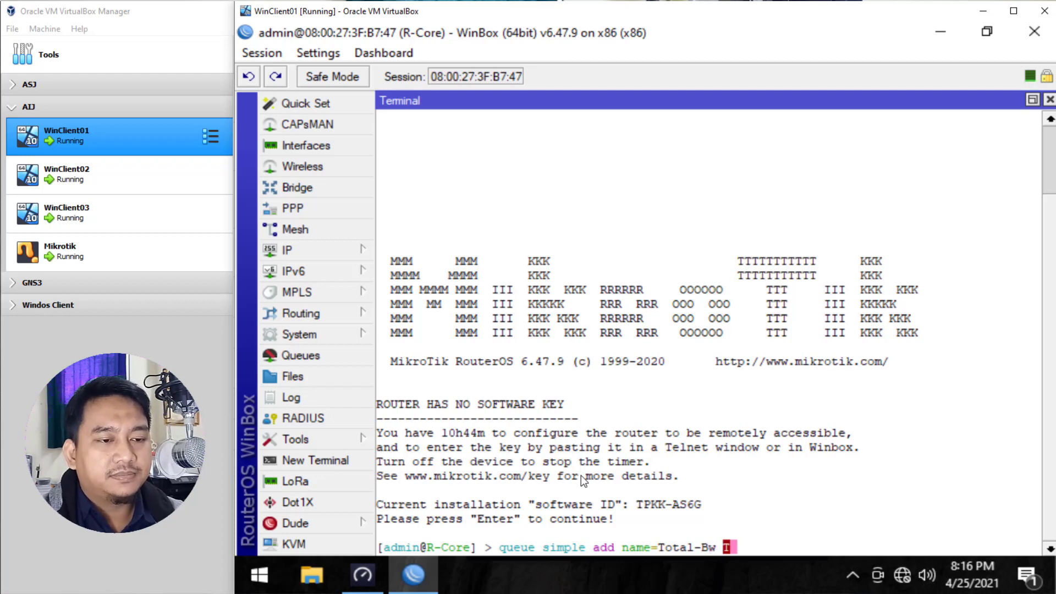
key(BackSpace)
key(BackSpace)
text(target=)
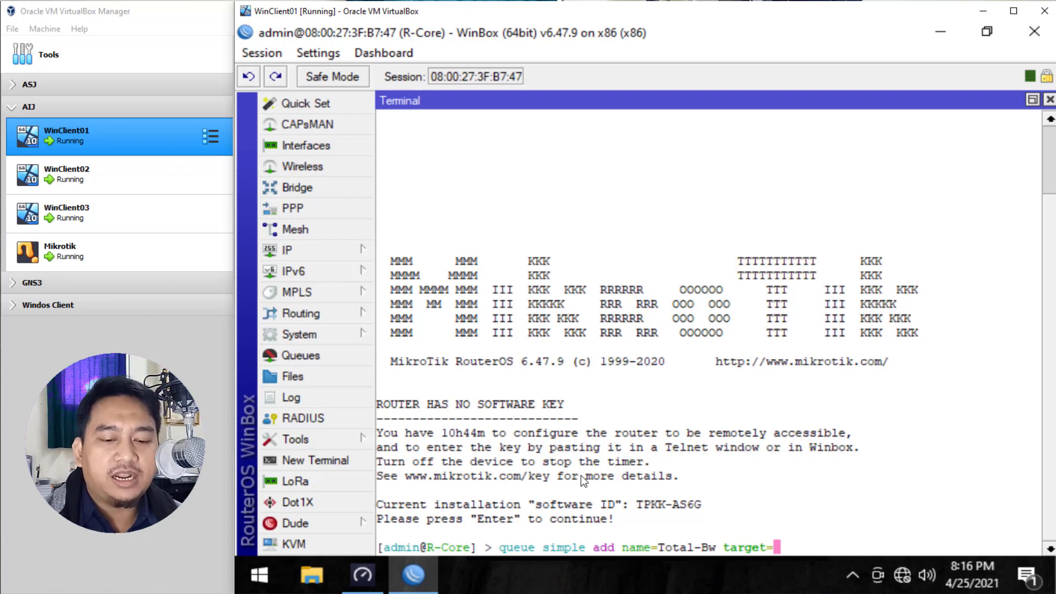
text(192)
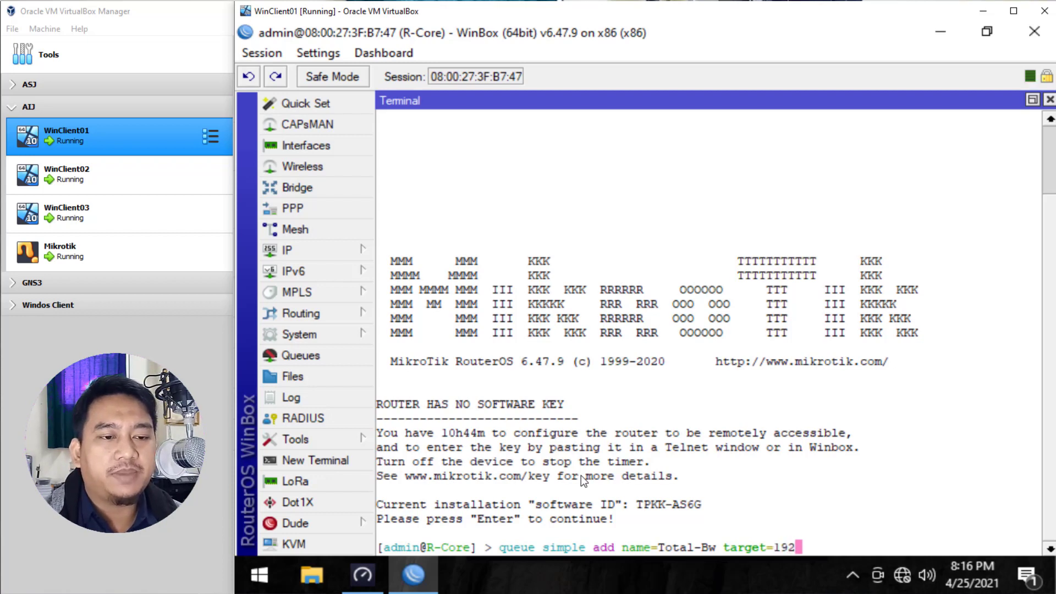
text(.168.1.)
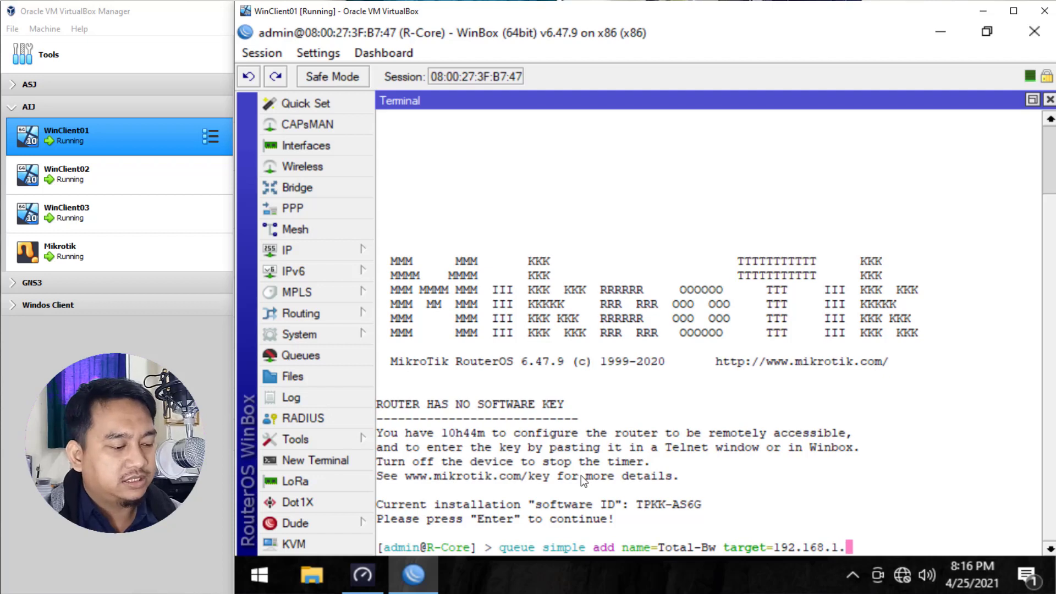
text(0/24)
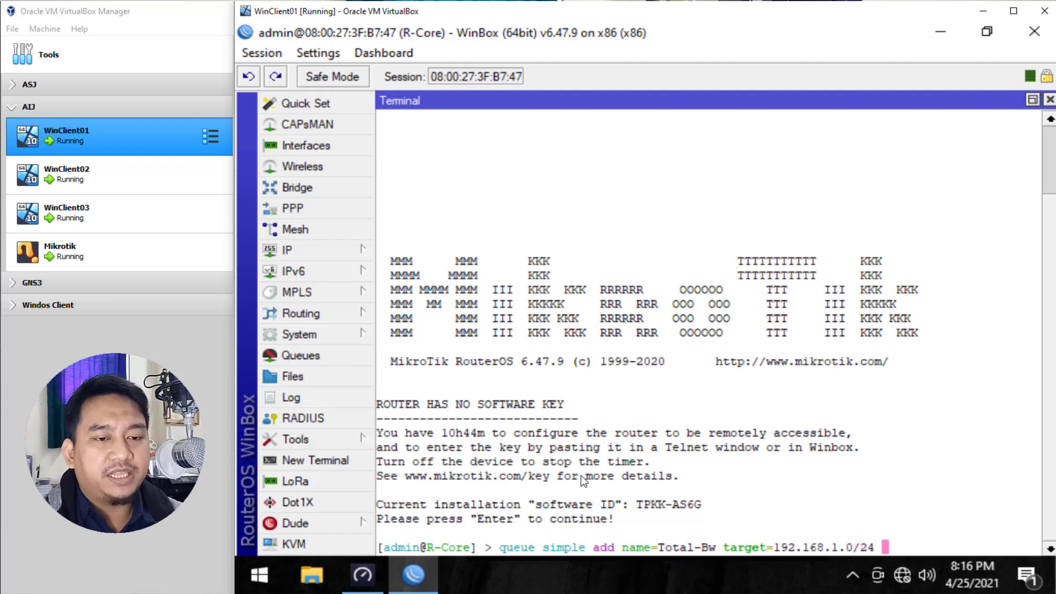
Complete the Total-Bw queue command with a max-limit of 3M/6M
text( max-limit=)
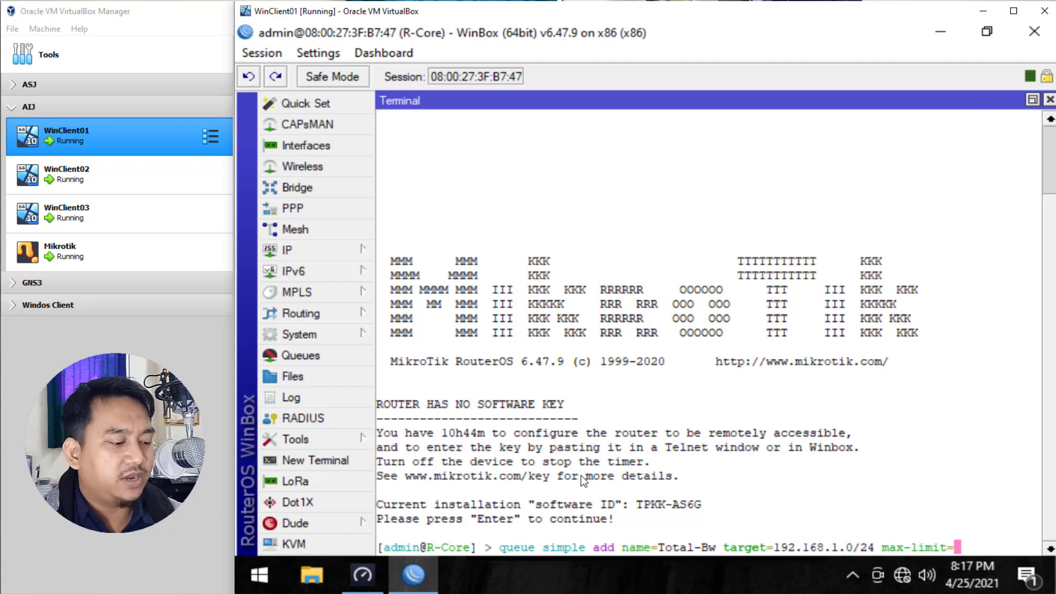
text(3M/)
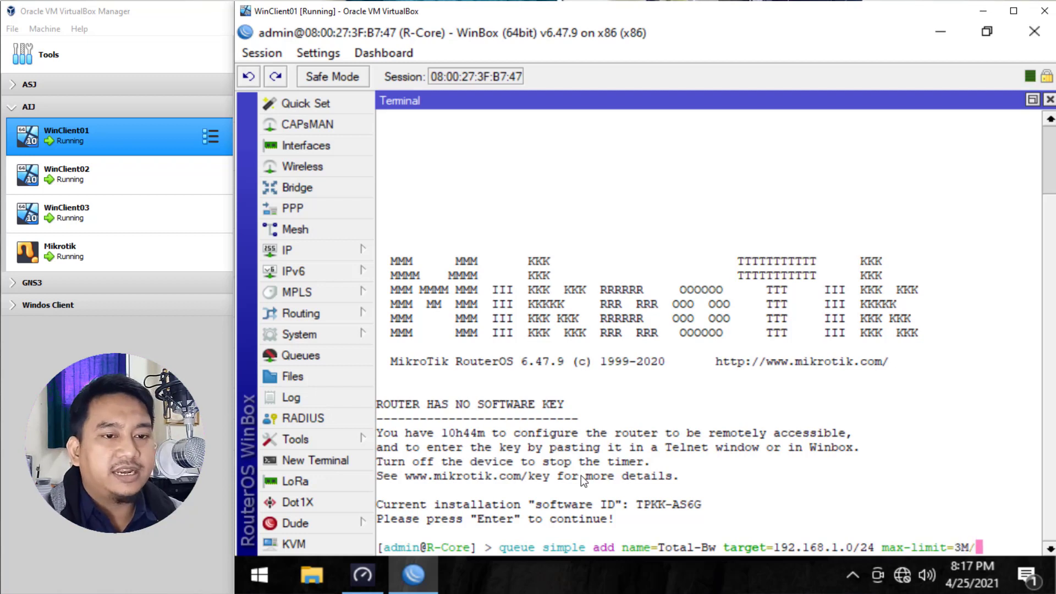
text(6)
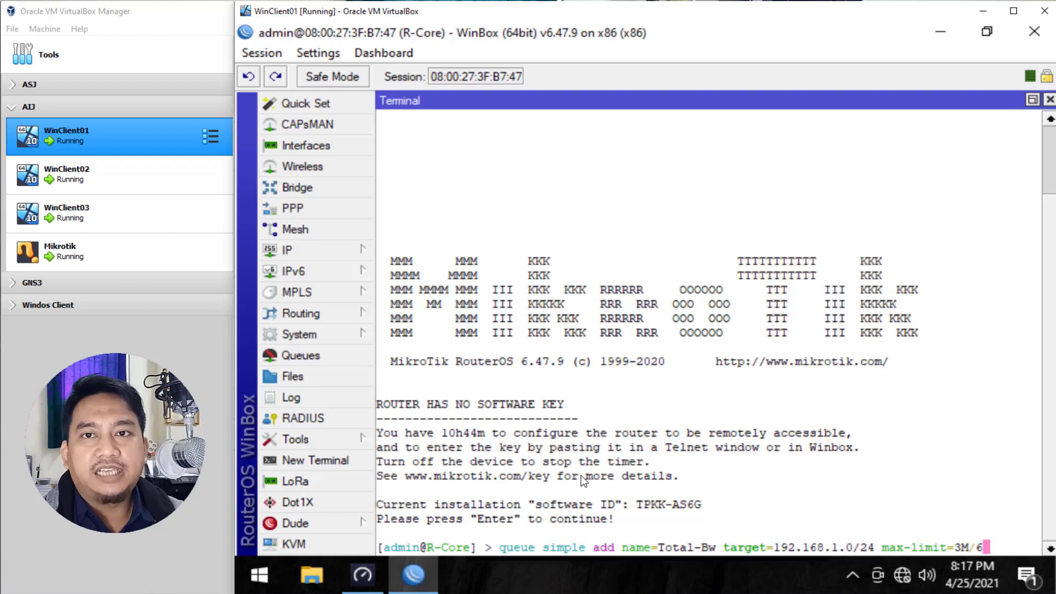
text(M)
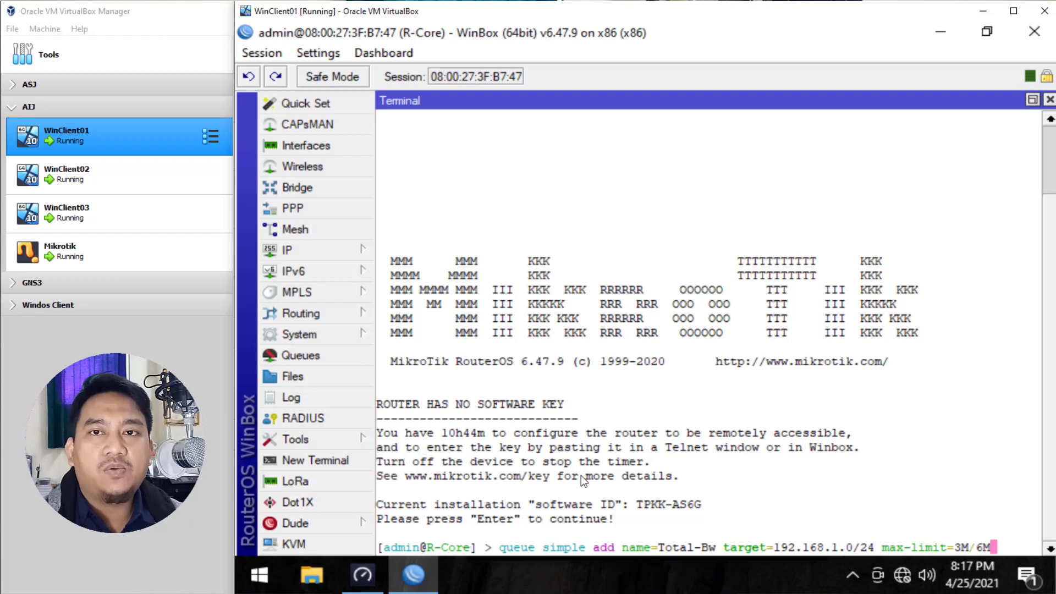
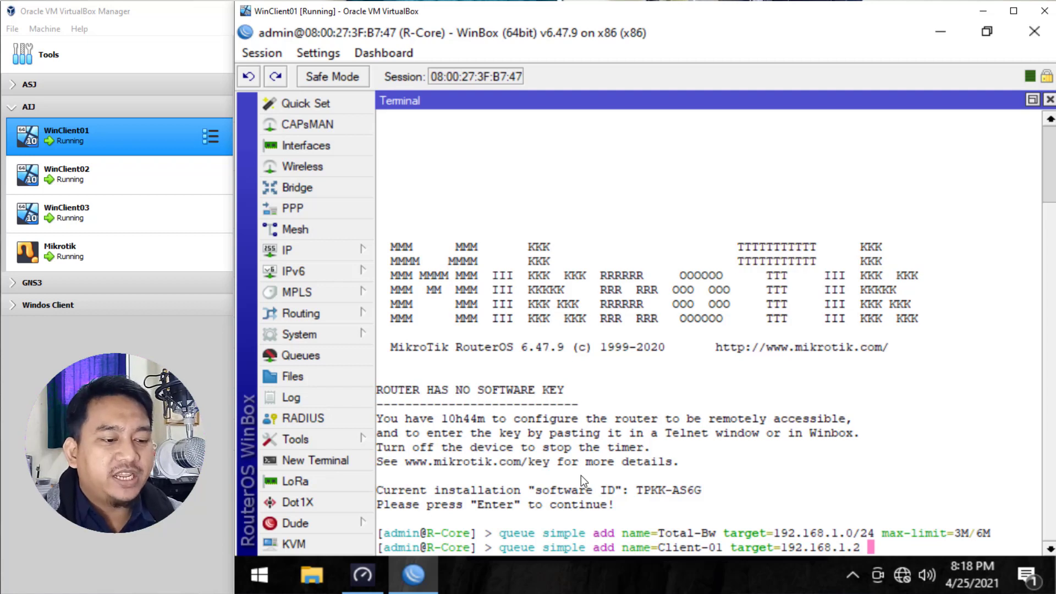
Add a max-limit of 3M/6M to the Client-01 queue command for target 192.168.1.2
text(max-limit=)
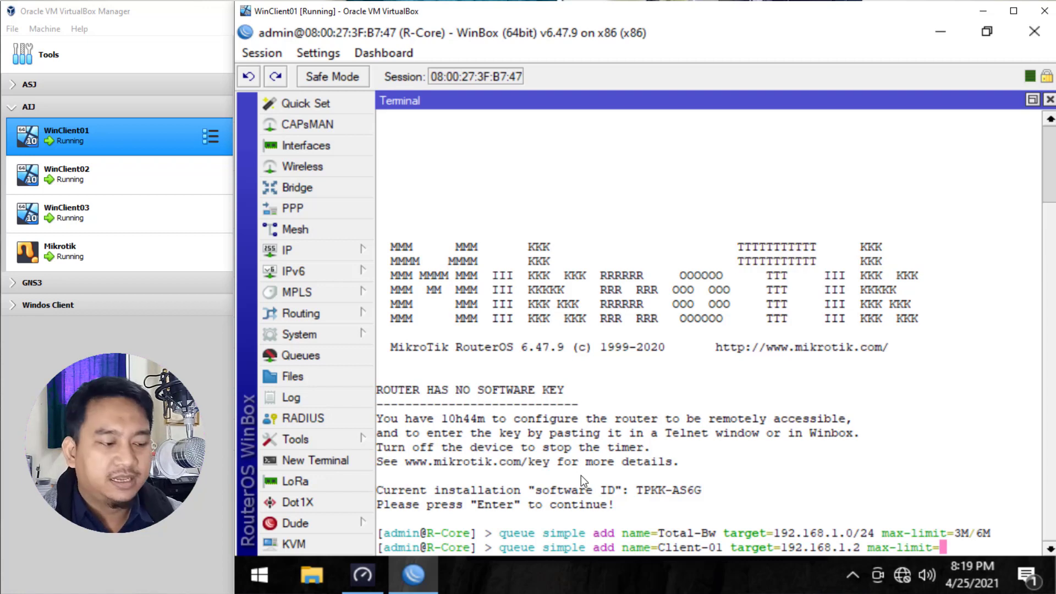
text(3M/)
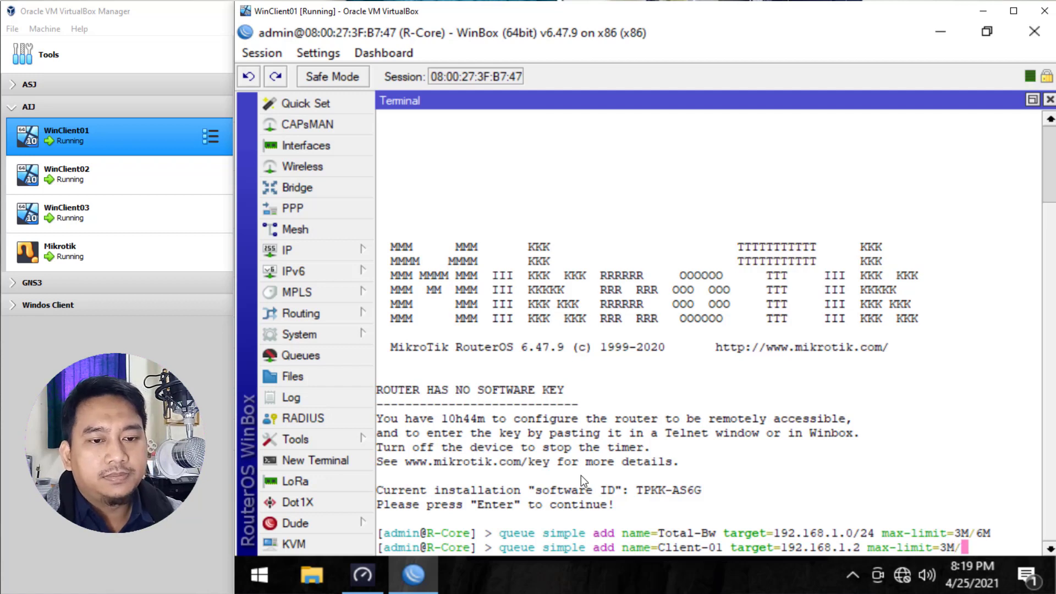
text(6)
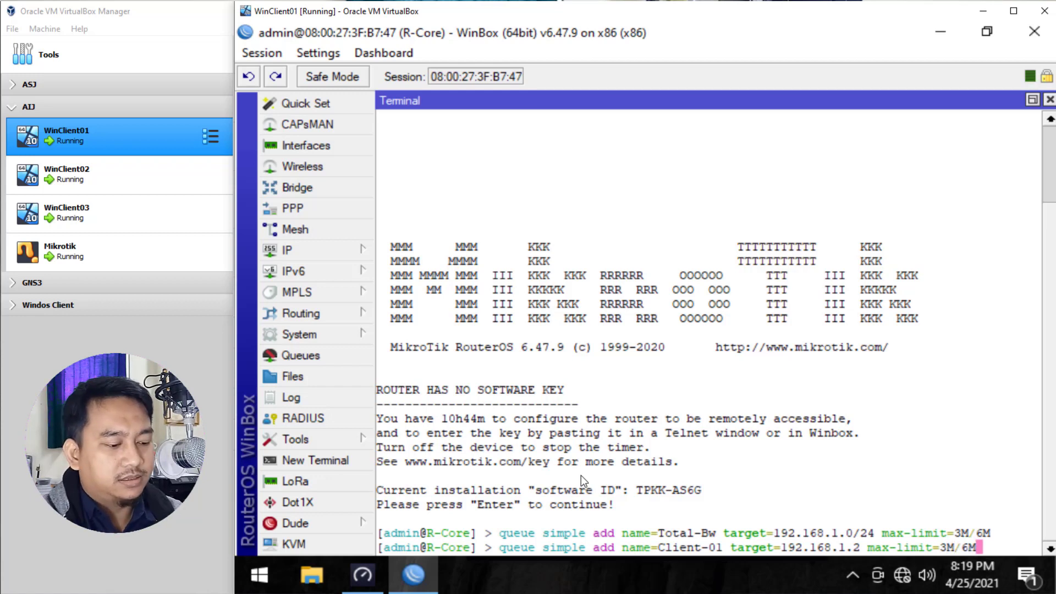
text(M)
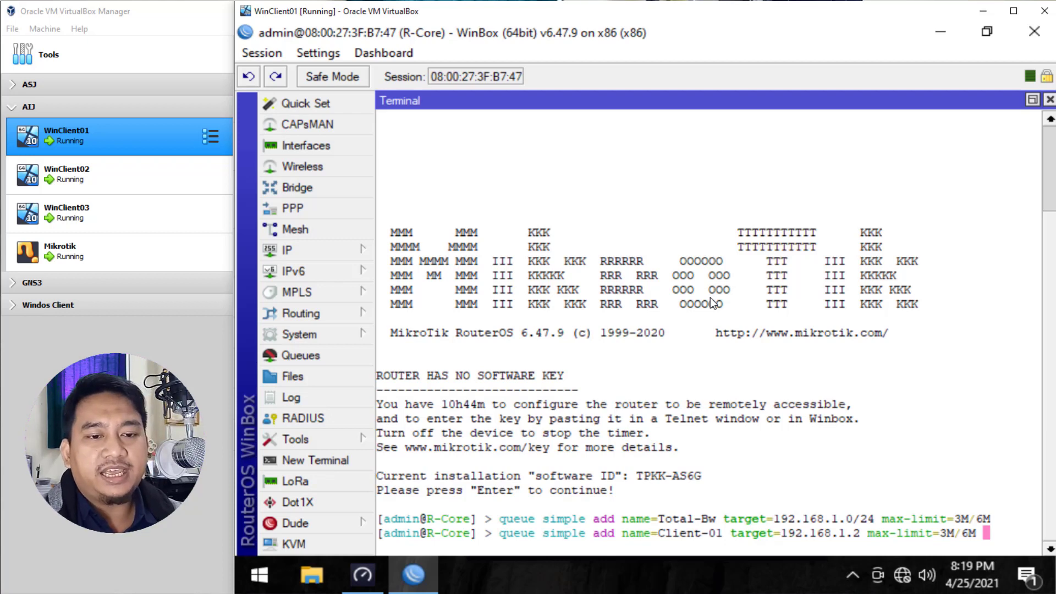
Add a limit-at of 1M/2M to the Client-01 queue command
text(li)
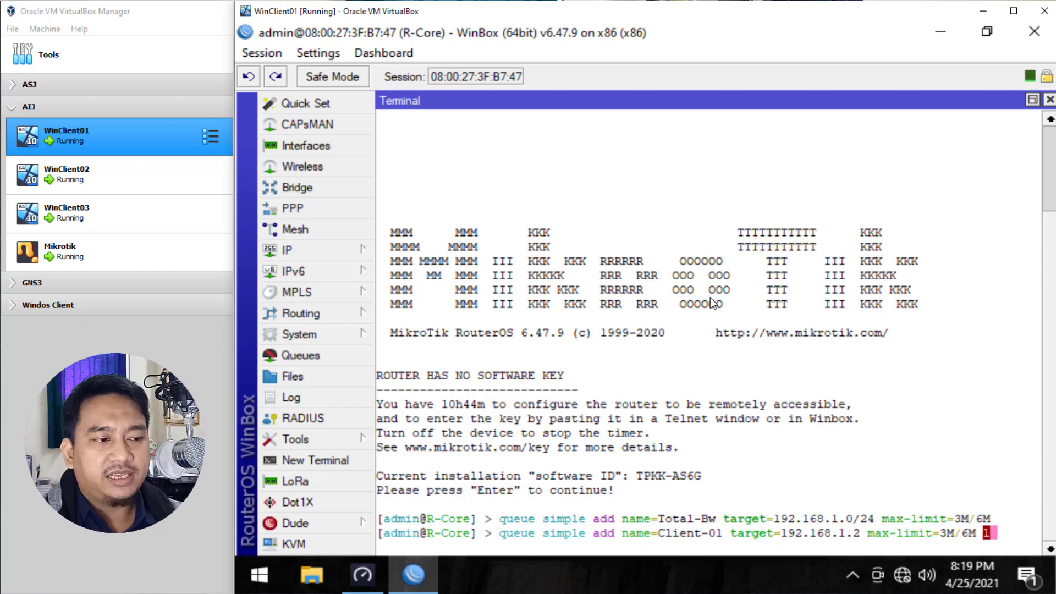
key(Tab)
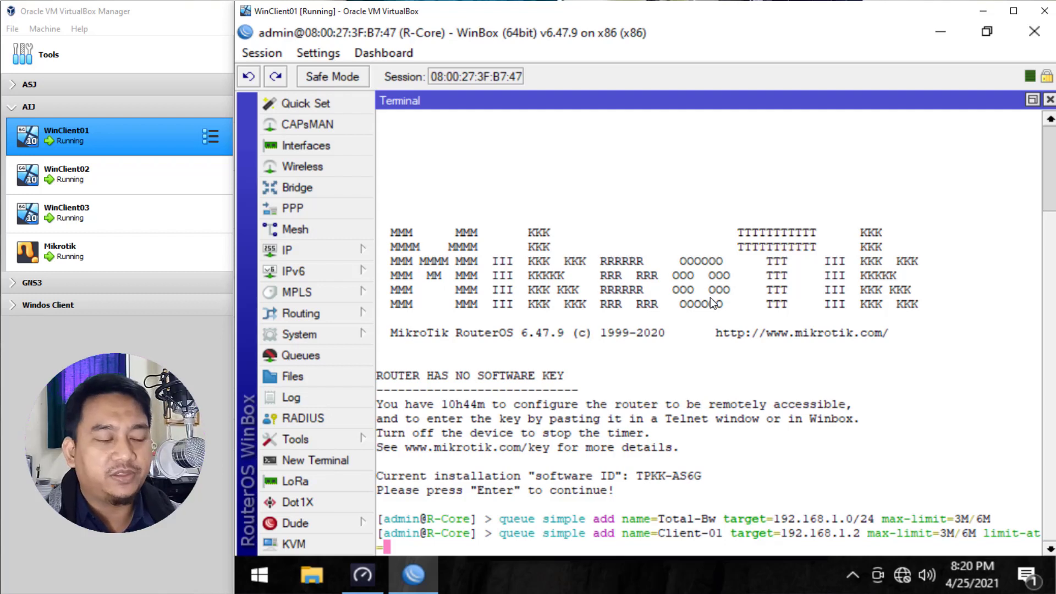
text(1M)
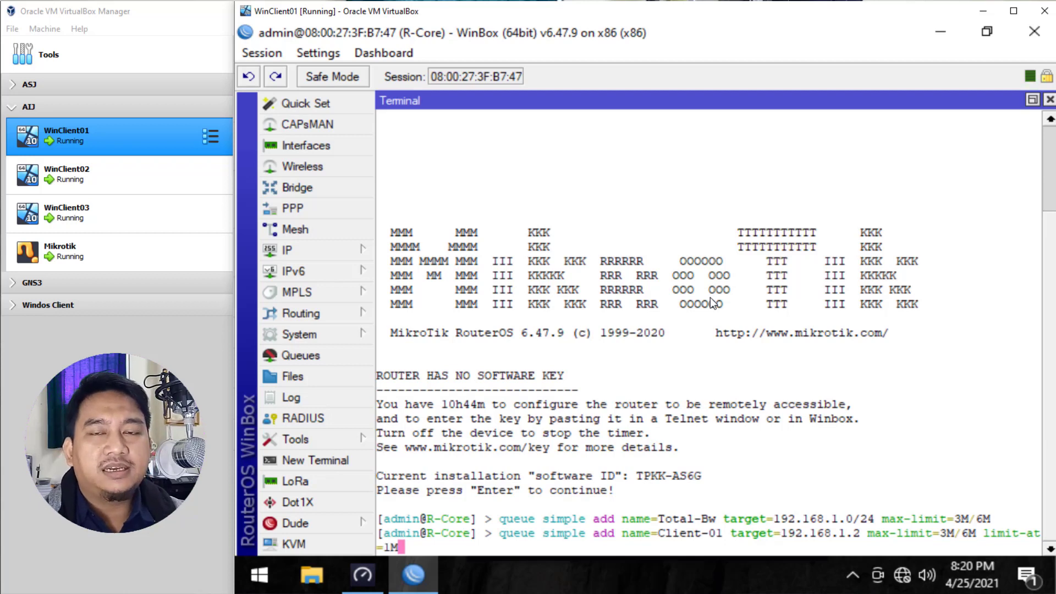
text(/)
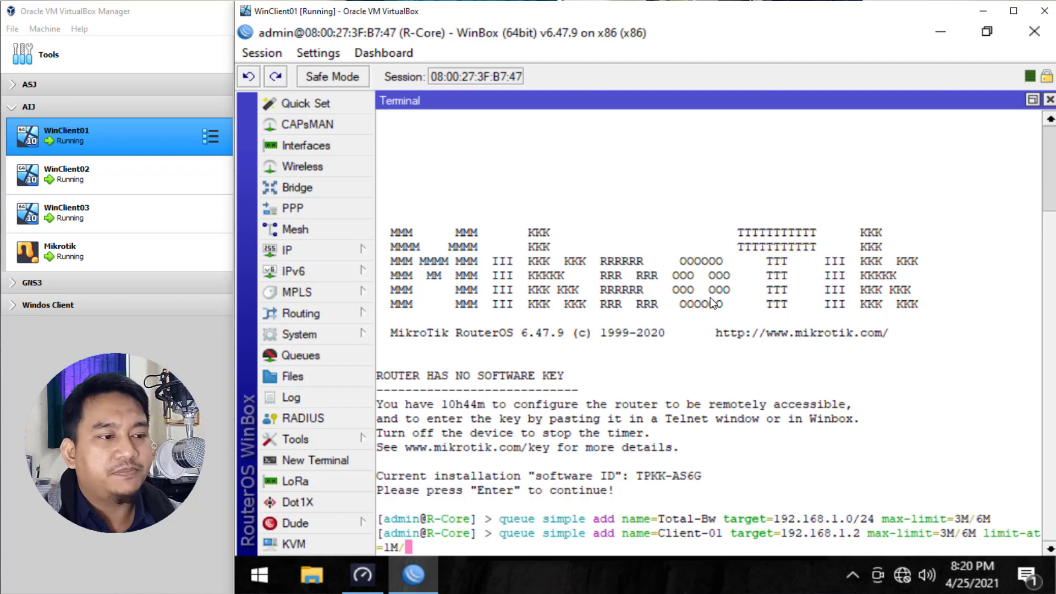
text(2M)
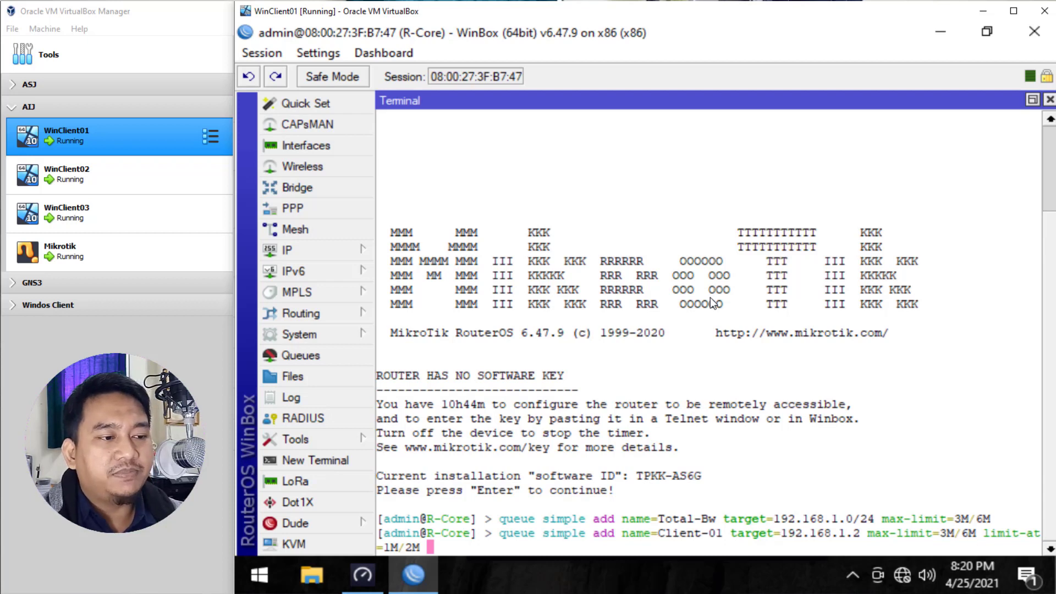
Complete the Client-01 queue command with priority 1/1 and parent Total-Bw, and run it
text(priority=)
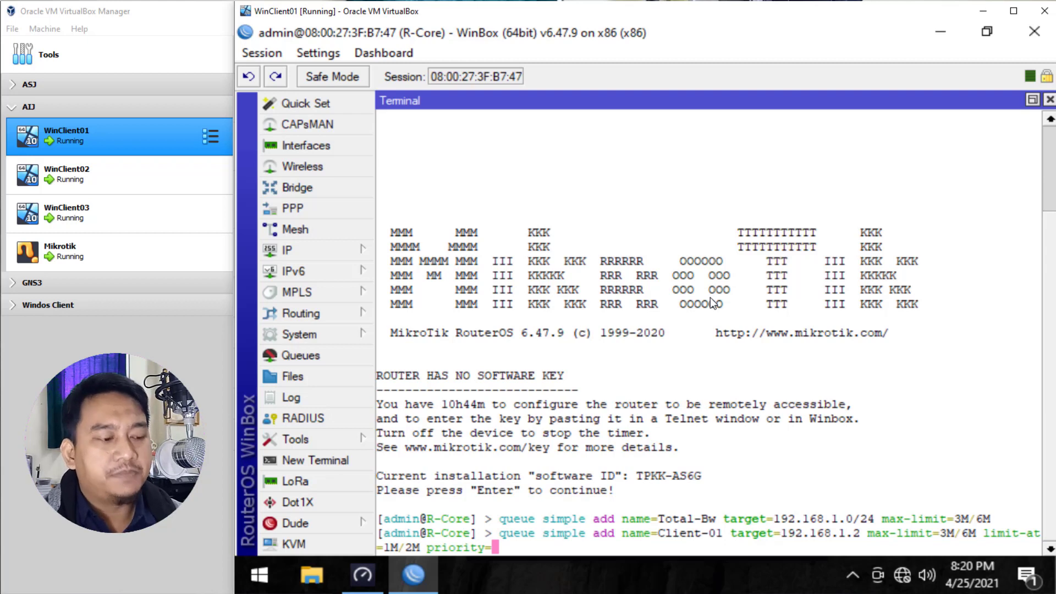
text(1/1)
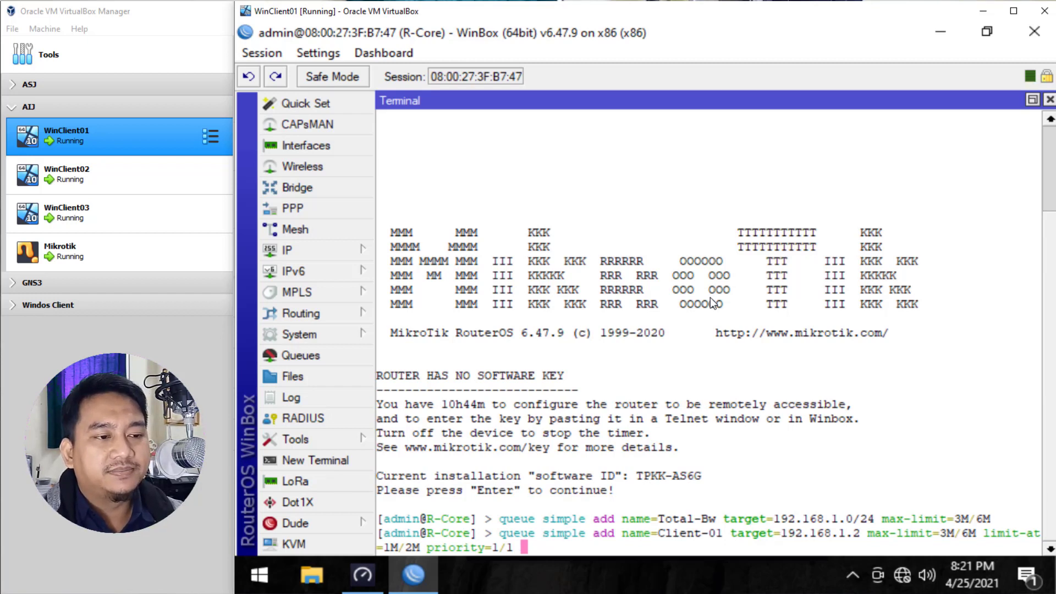
text(parent=)
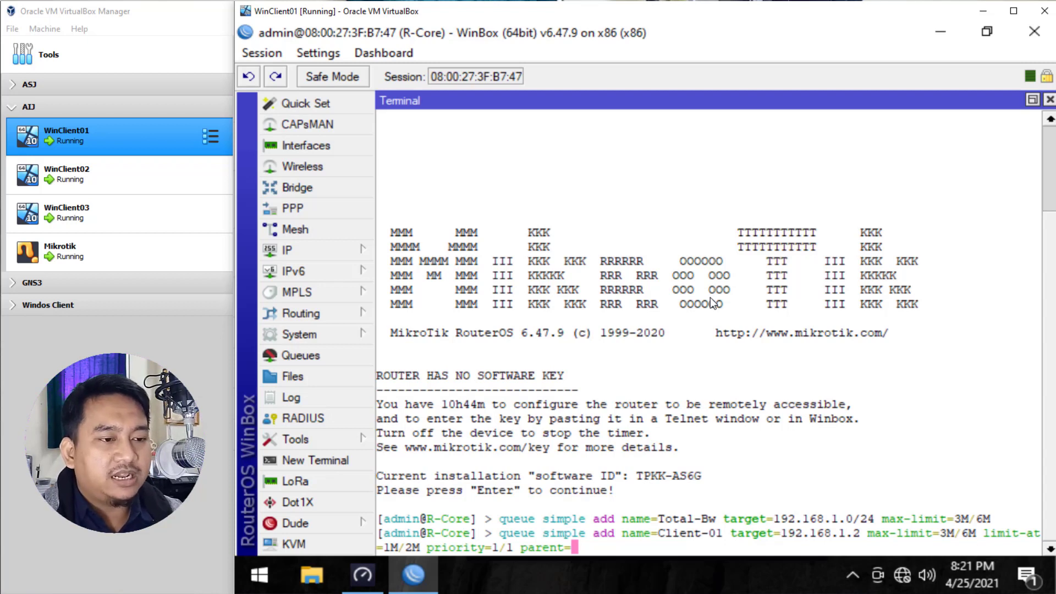
text(R)
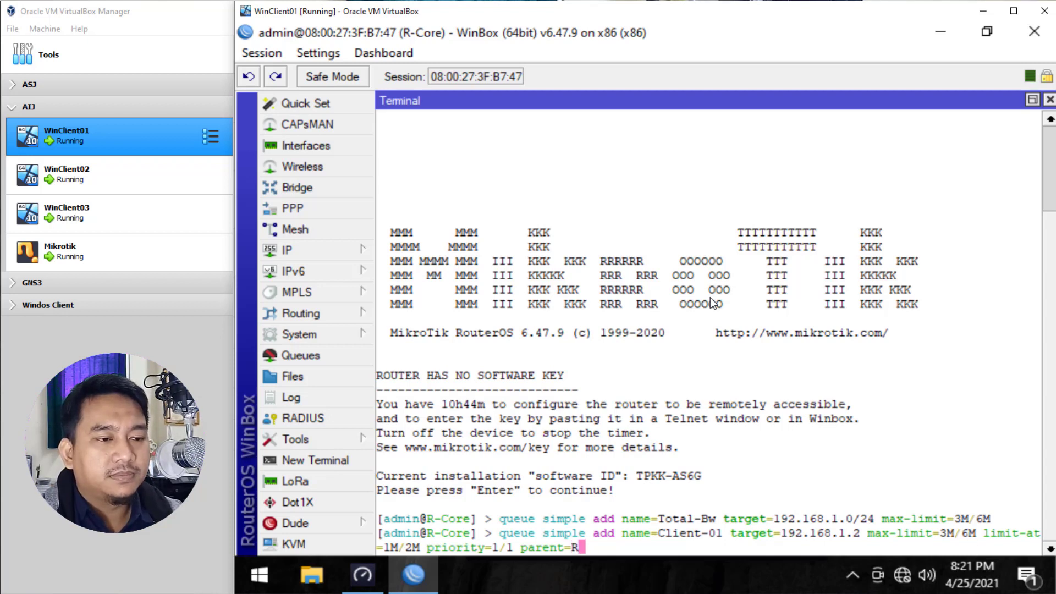
key(BackSpace)
text(Total-Bw)
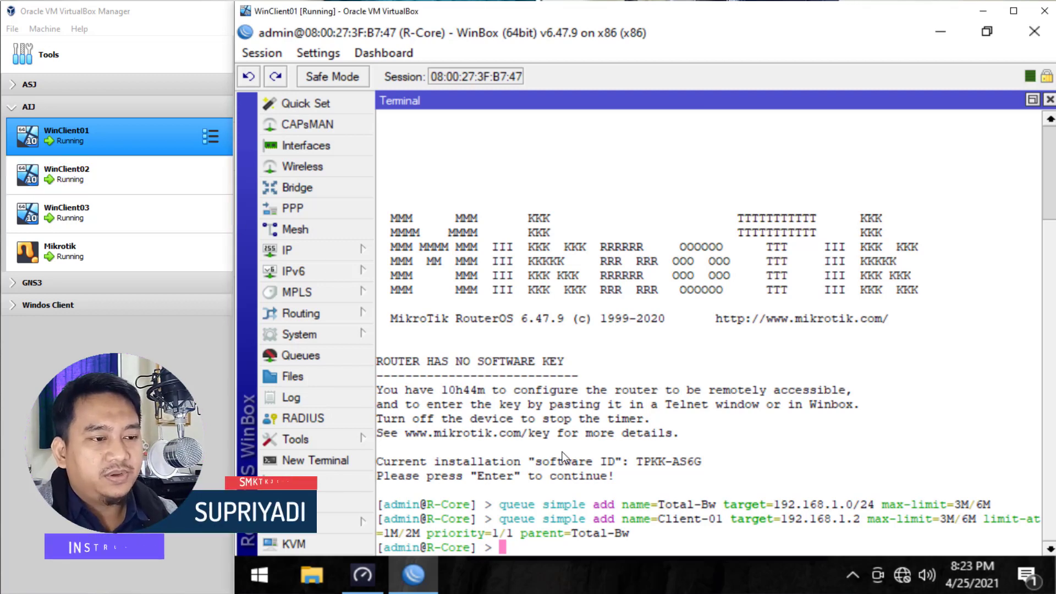
Start a "queue simple add" command in the terminal with the name Client-02 and target 192.168.1.3
text(queue simple add )
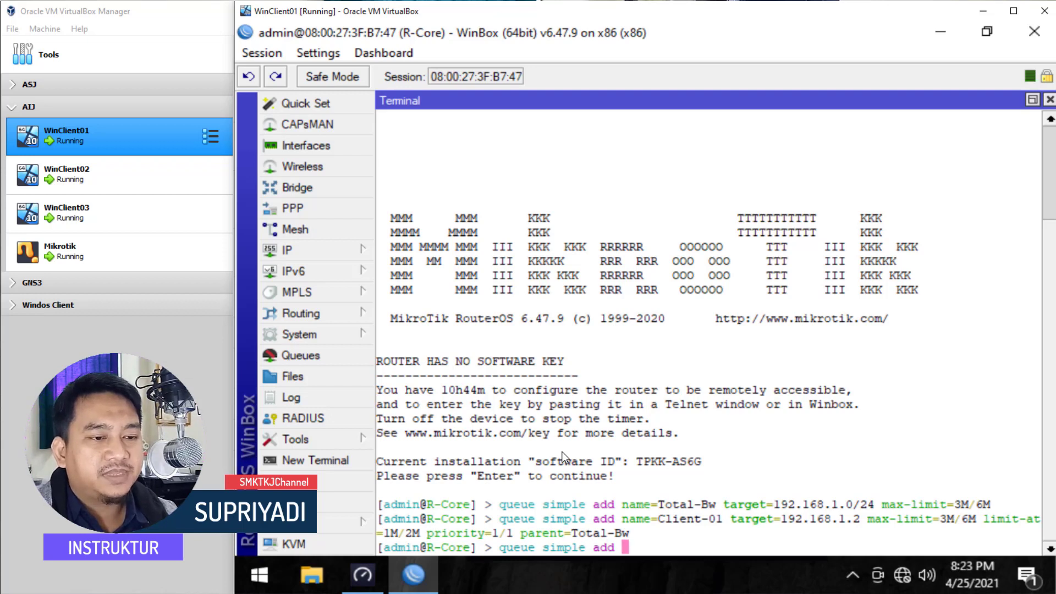
text(name=)
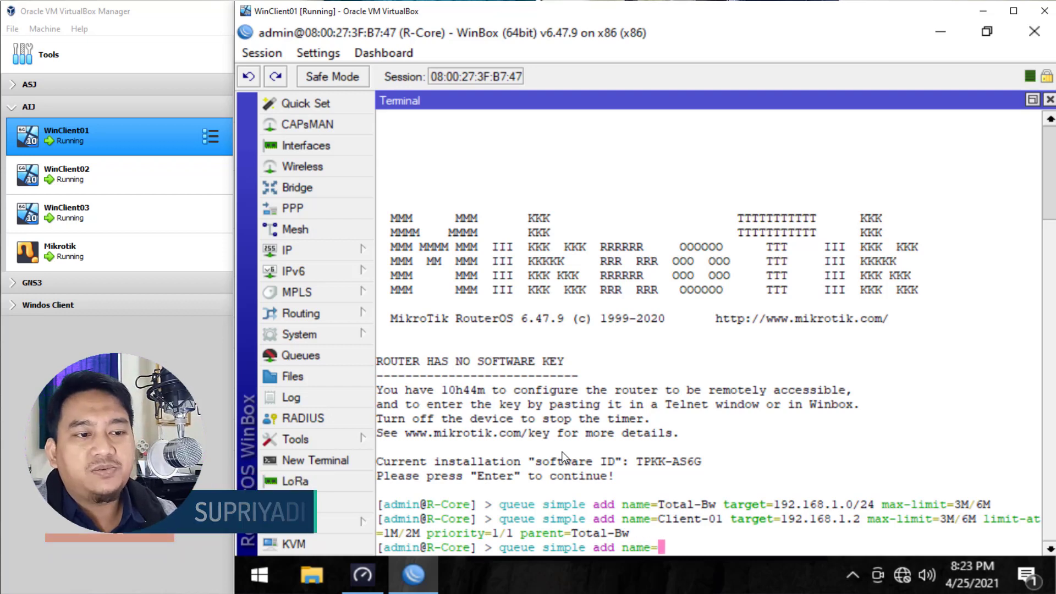
text(C)
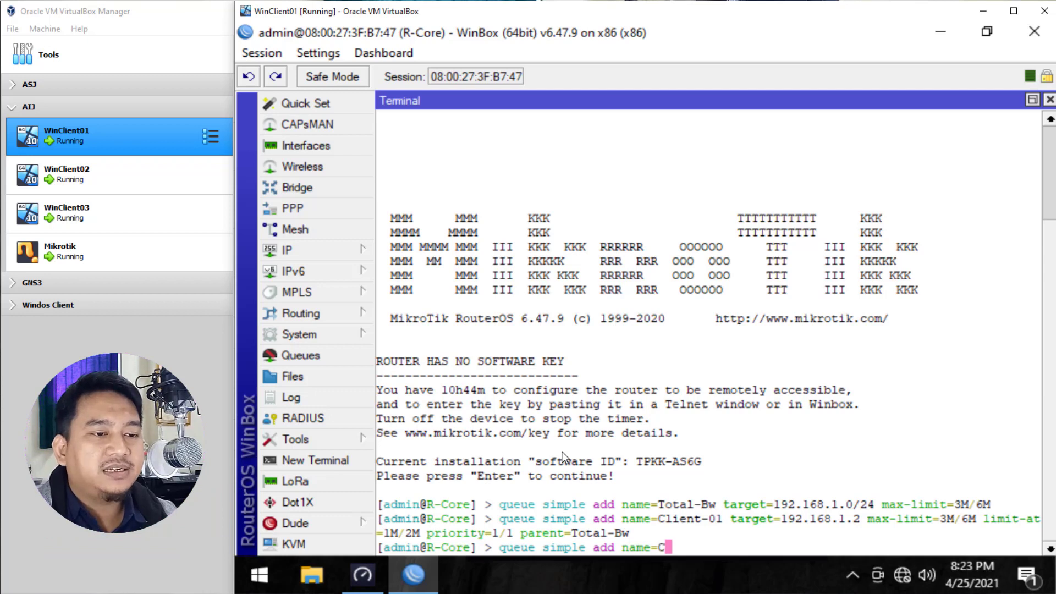
text(lient)
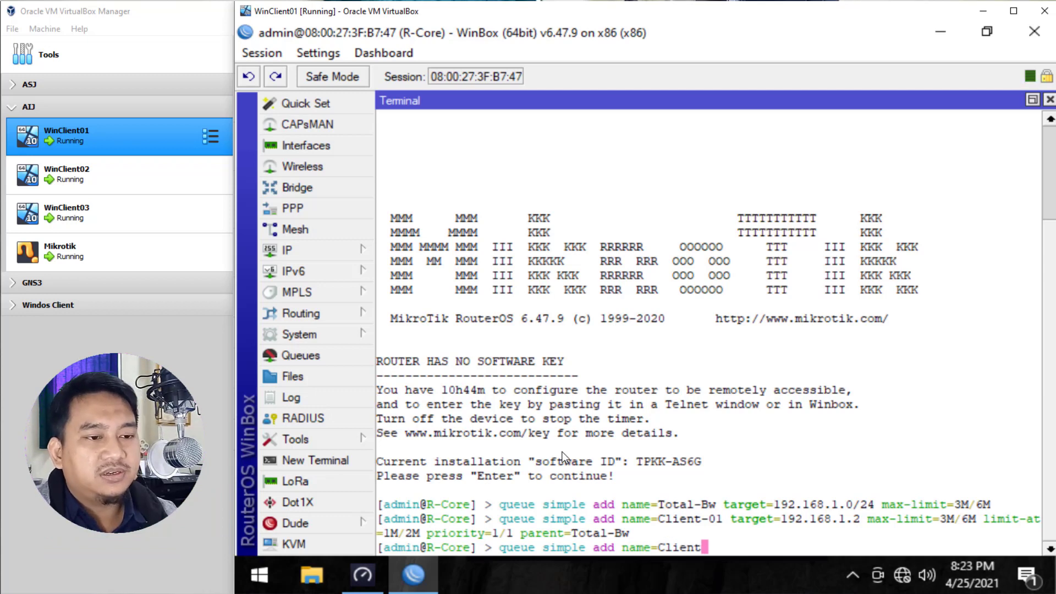
text(-02 )
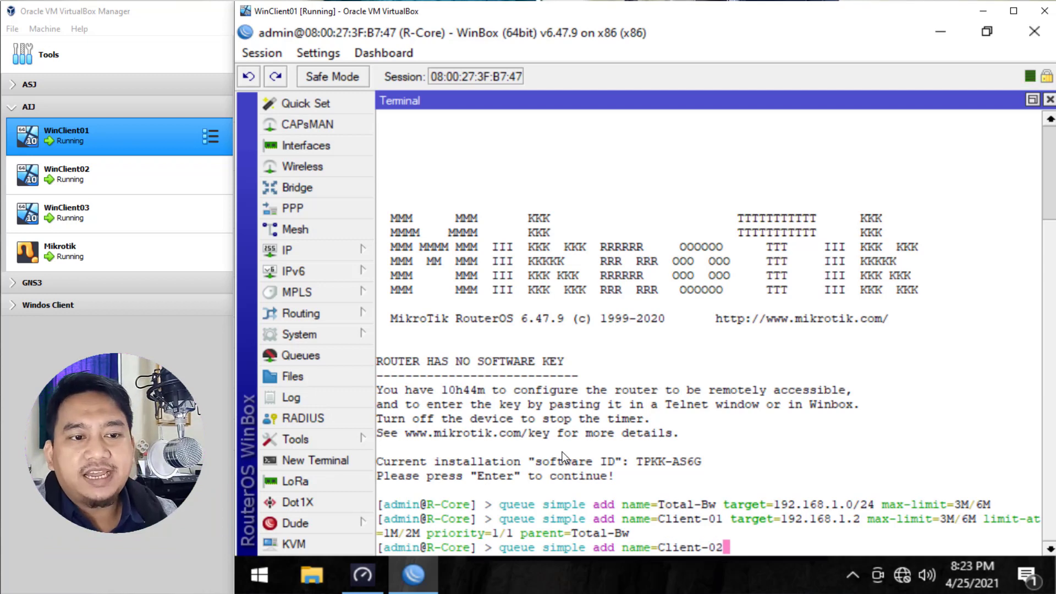
text(target=)
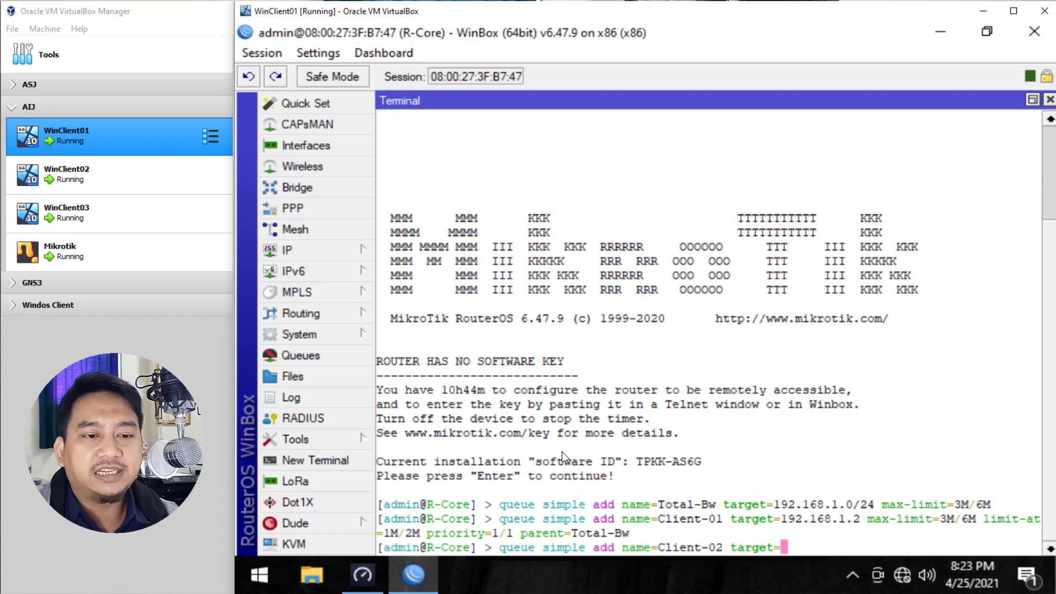
text(192.)
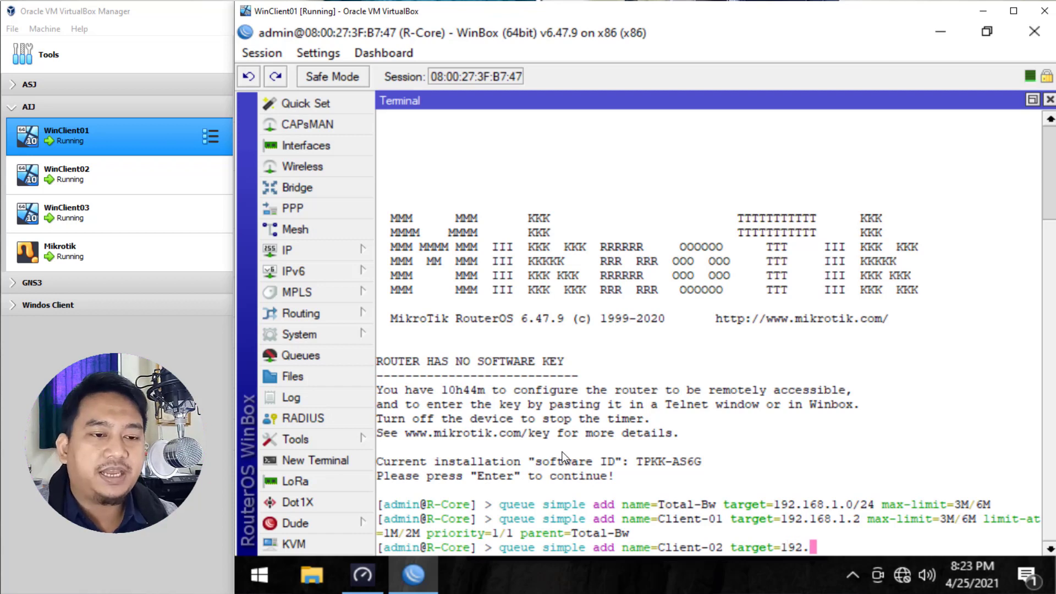
text(168.1)
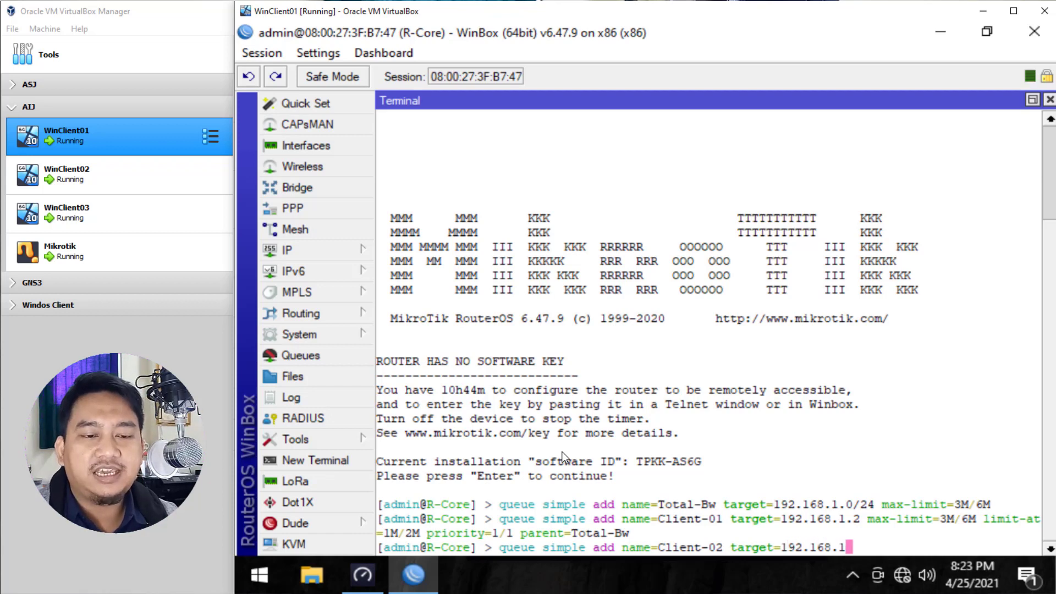
text(.3 )
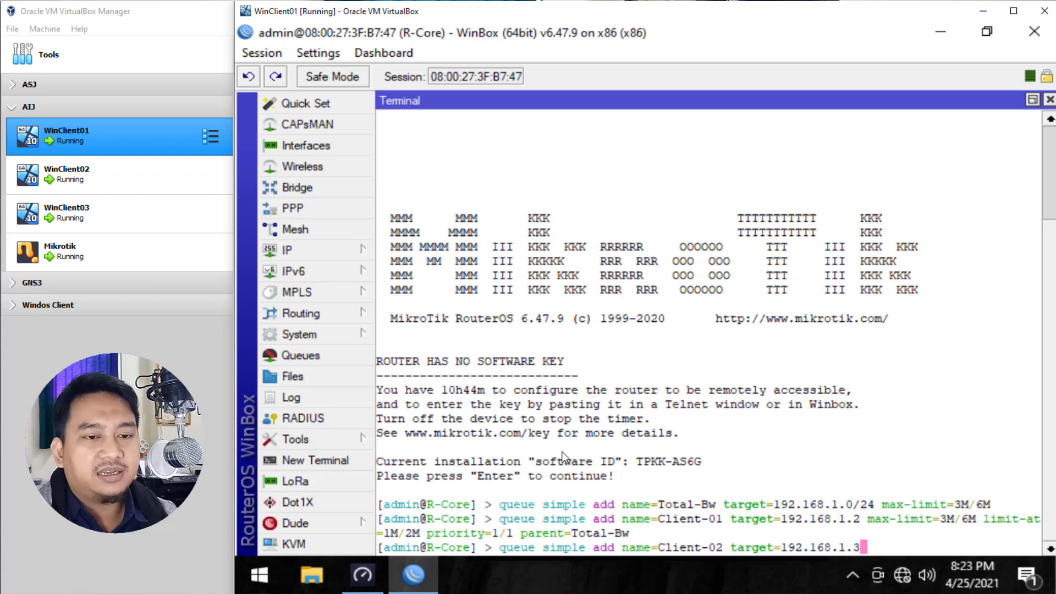
Add a max-limit of 3M/6M and a limit-at of 1M/2M to the Client-02 queue command
text(max-limit=)
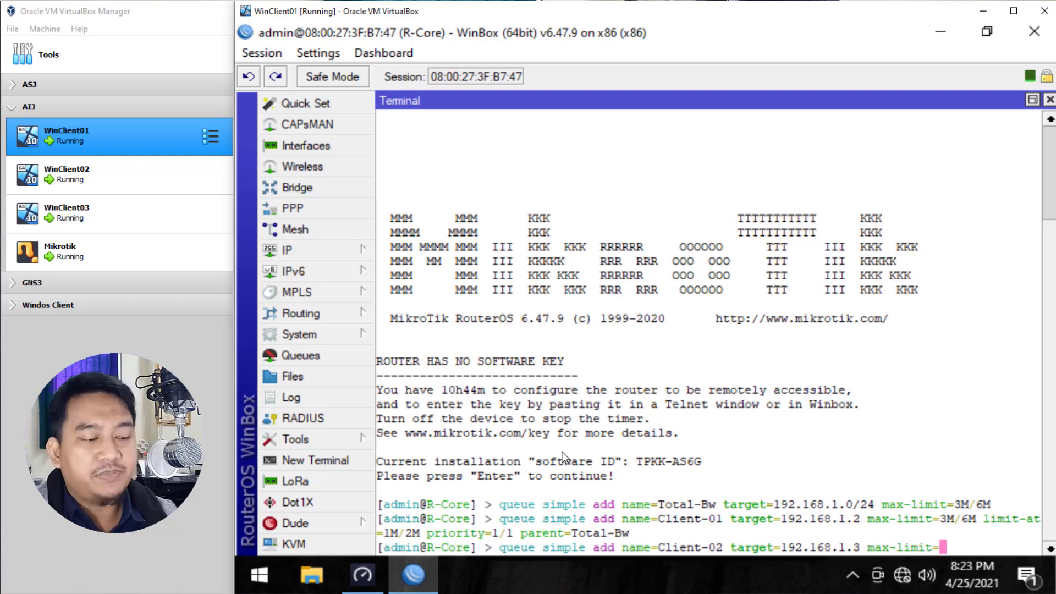
text(3M/6M)
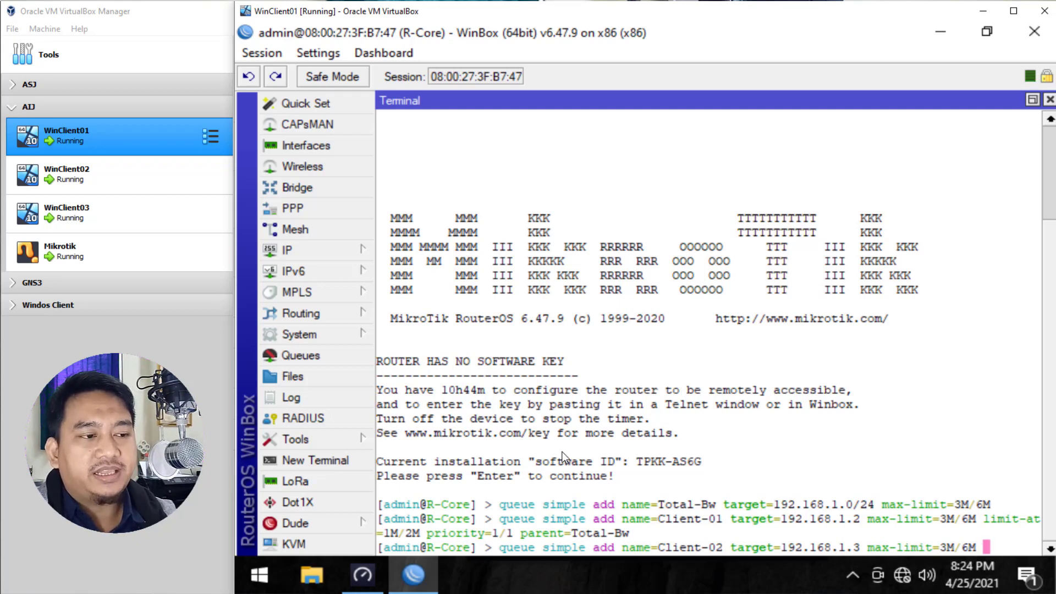
text(limit-at=1M)
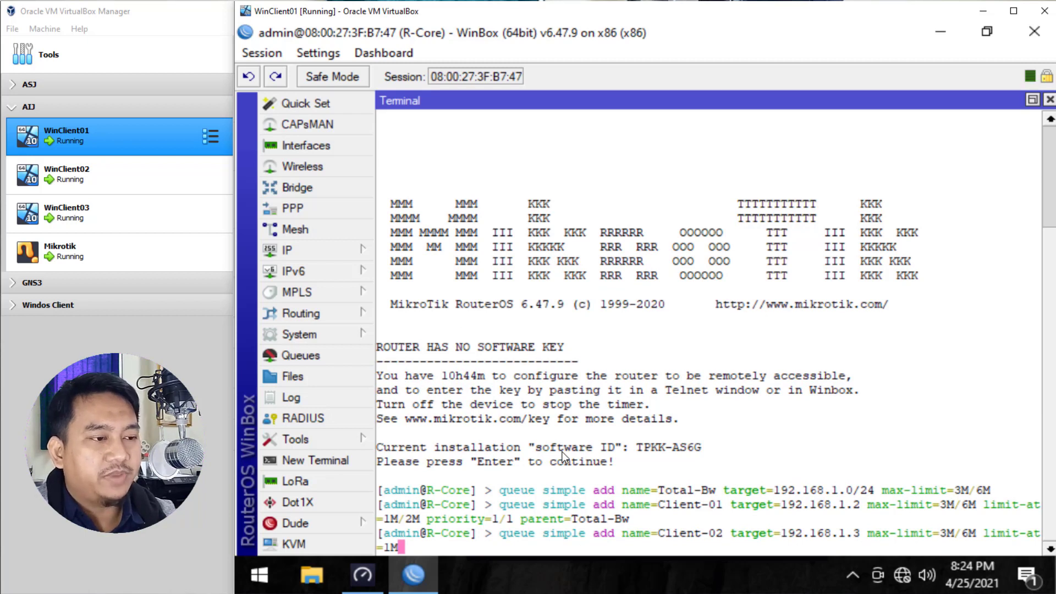
text(/2M)
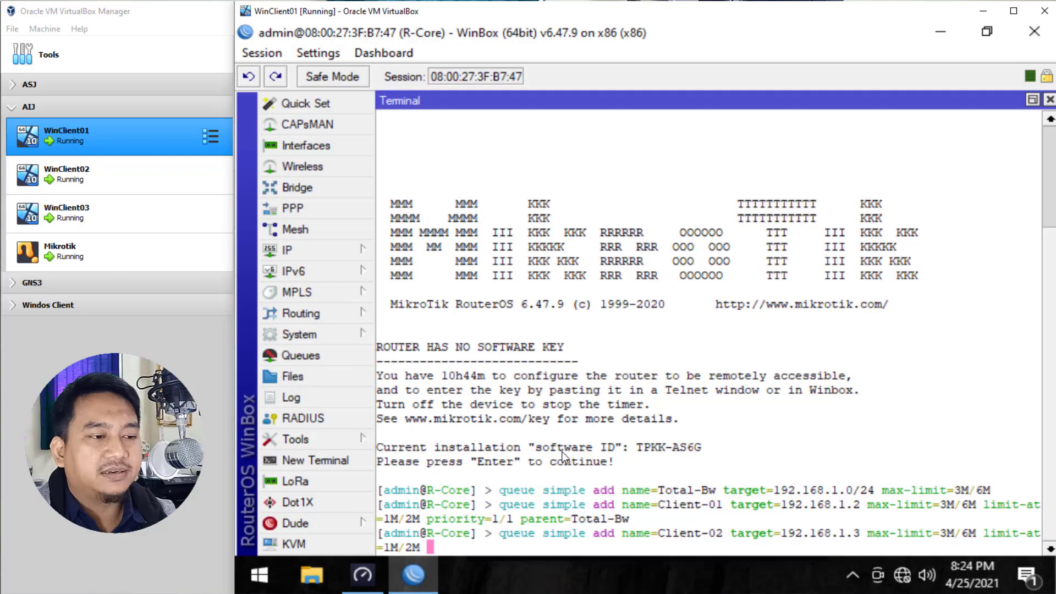
Complete the Client-02 queue command with parent Total-Bw and run it
text(pa)
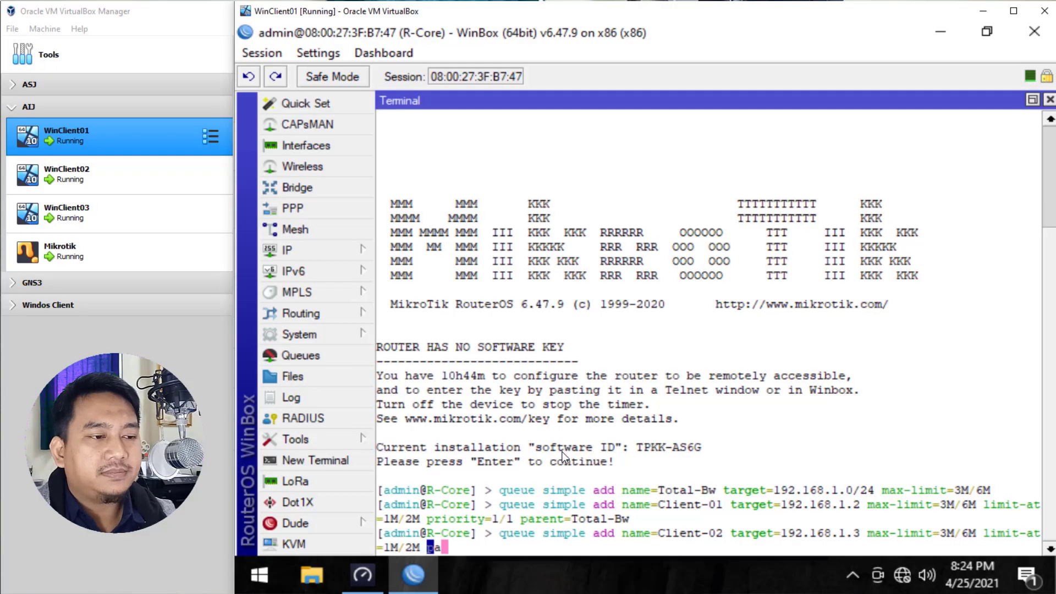
text(rent=)
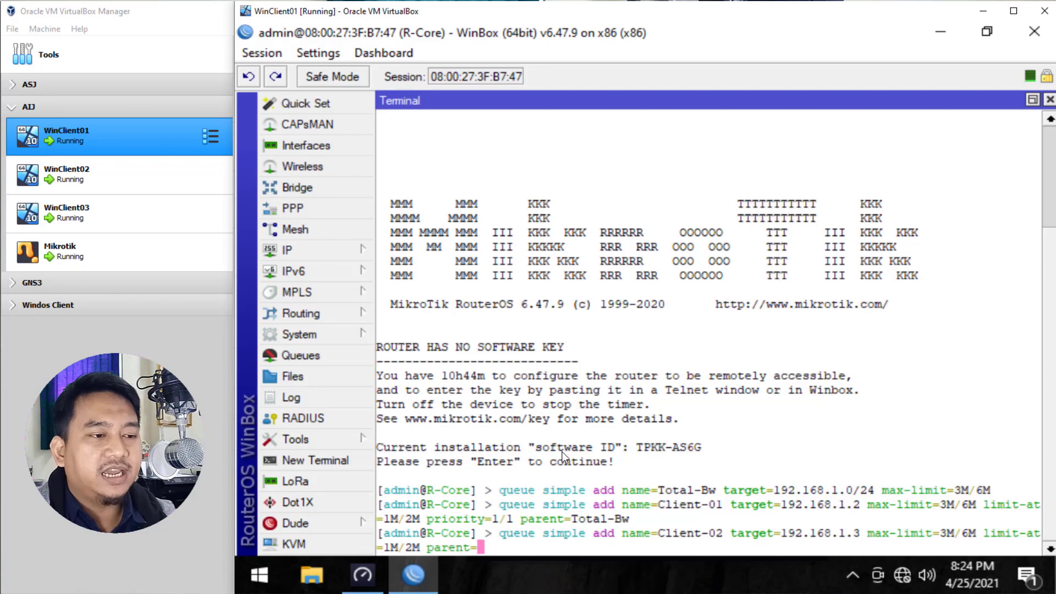
text(T)
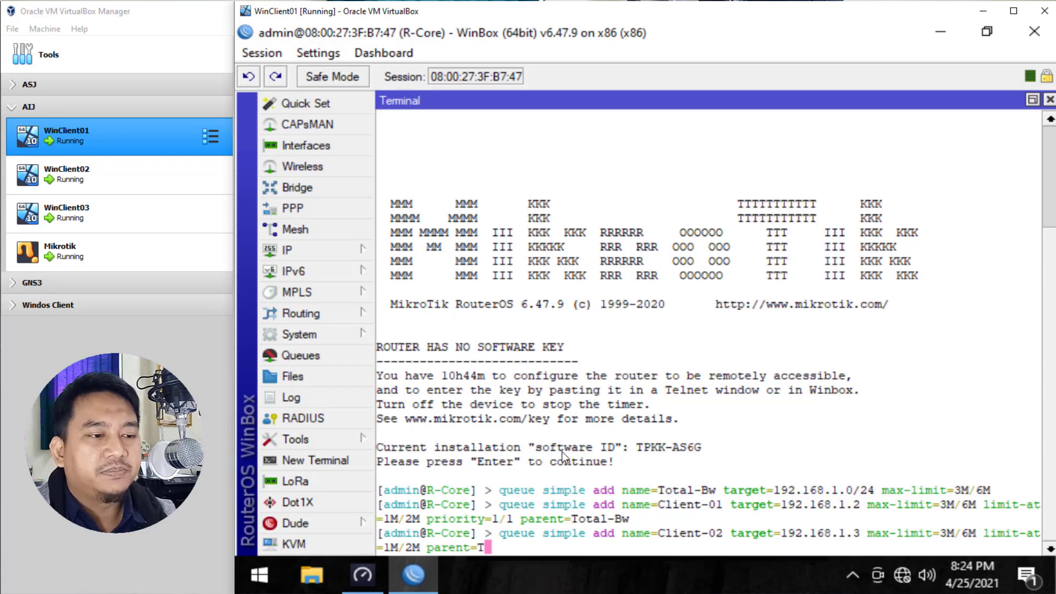
key(Tab)
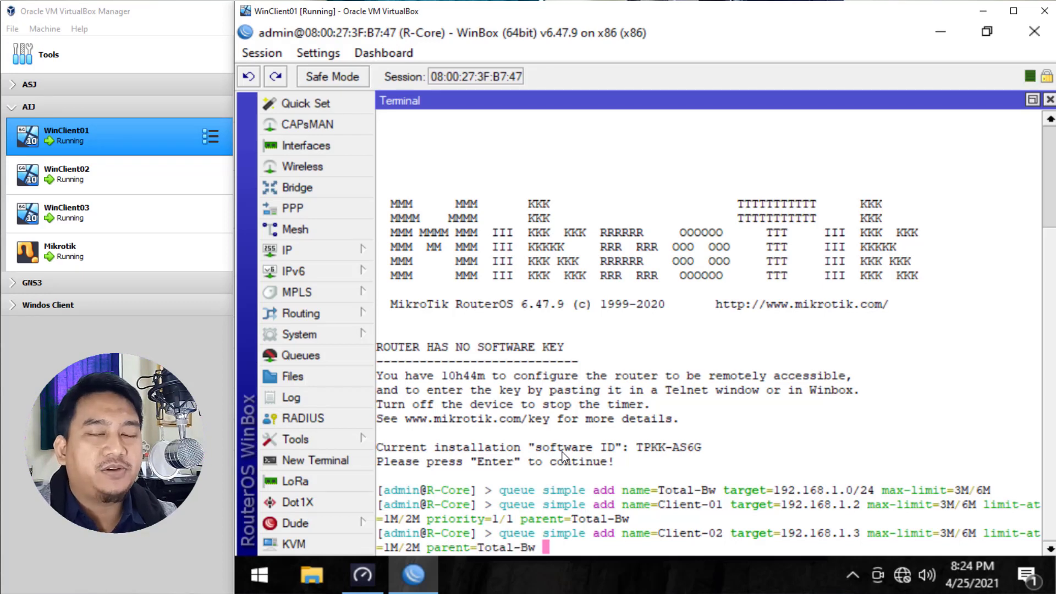
key(Return)
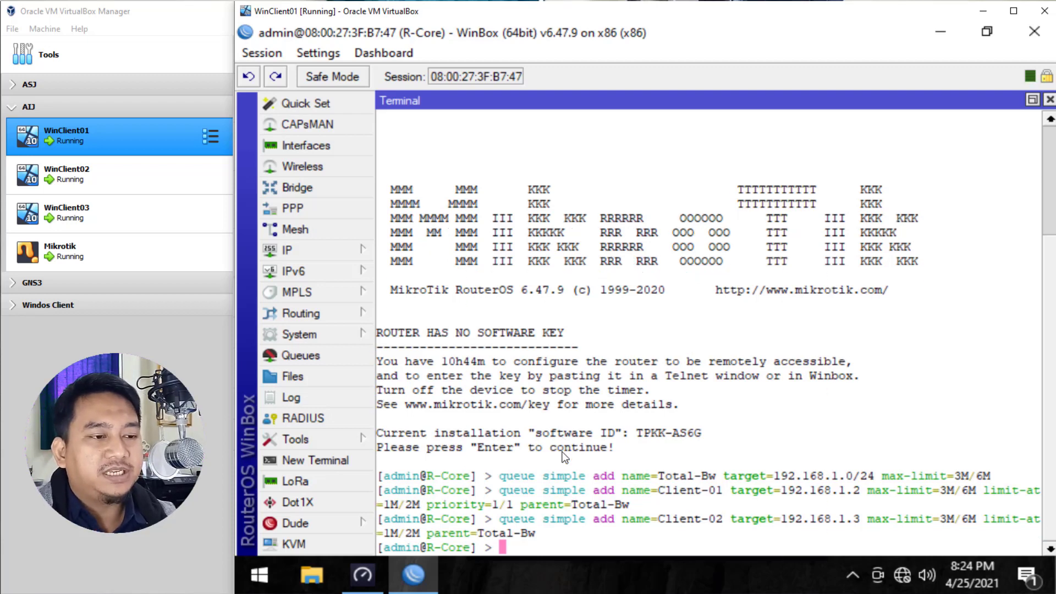
List the configured simple queues in the terminal with "queue simple print"
text(queue )
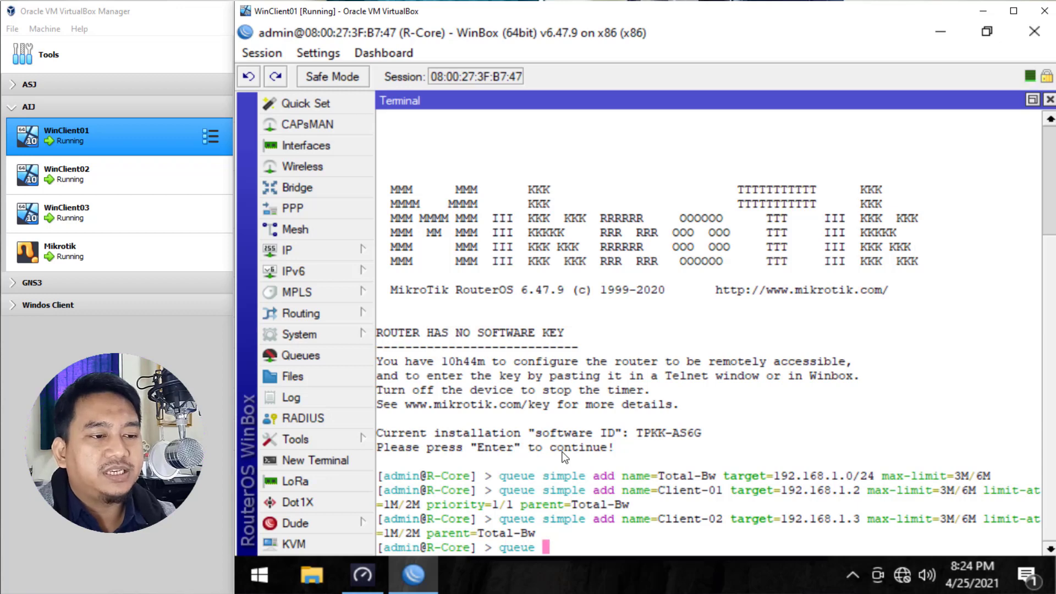
text(simple print)
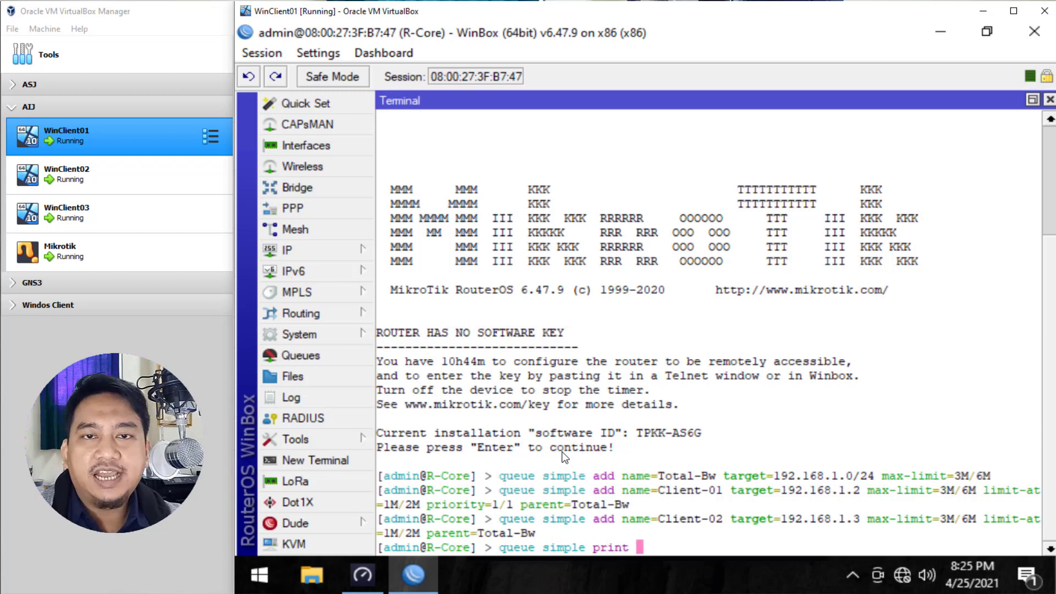
key(Return)
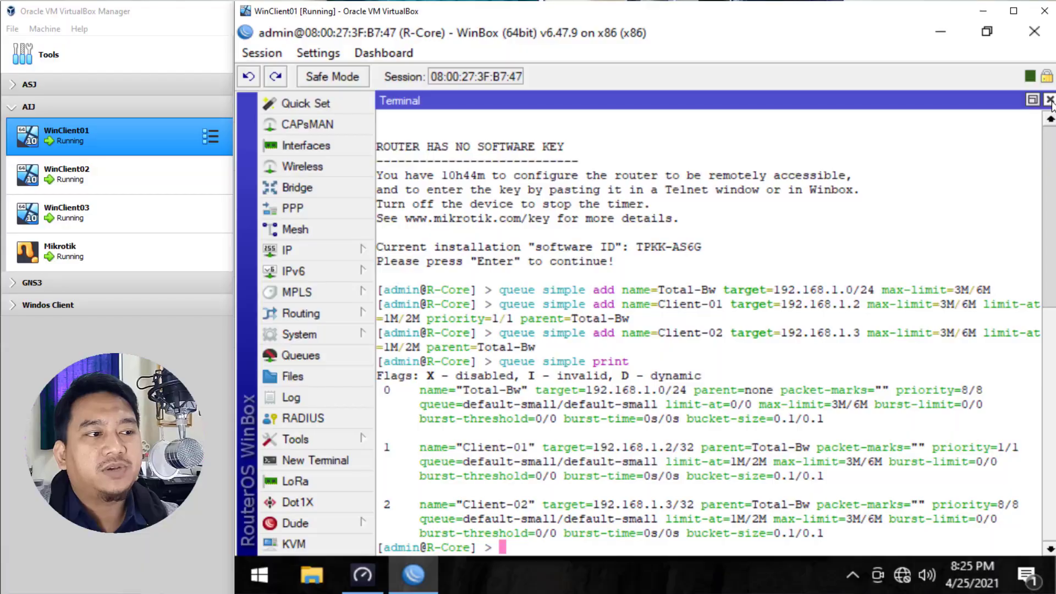
Close the terminal and start a new simple queue in the queue list with the name Client-03 and target 192.168.1.4
click(1051, 102)
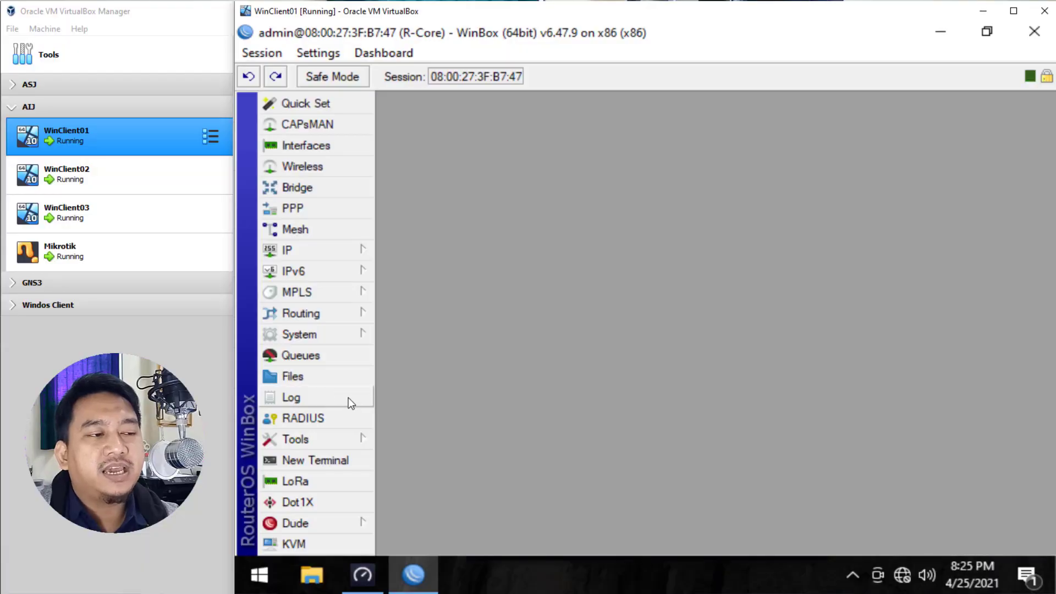
click(338, 361)
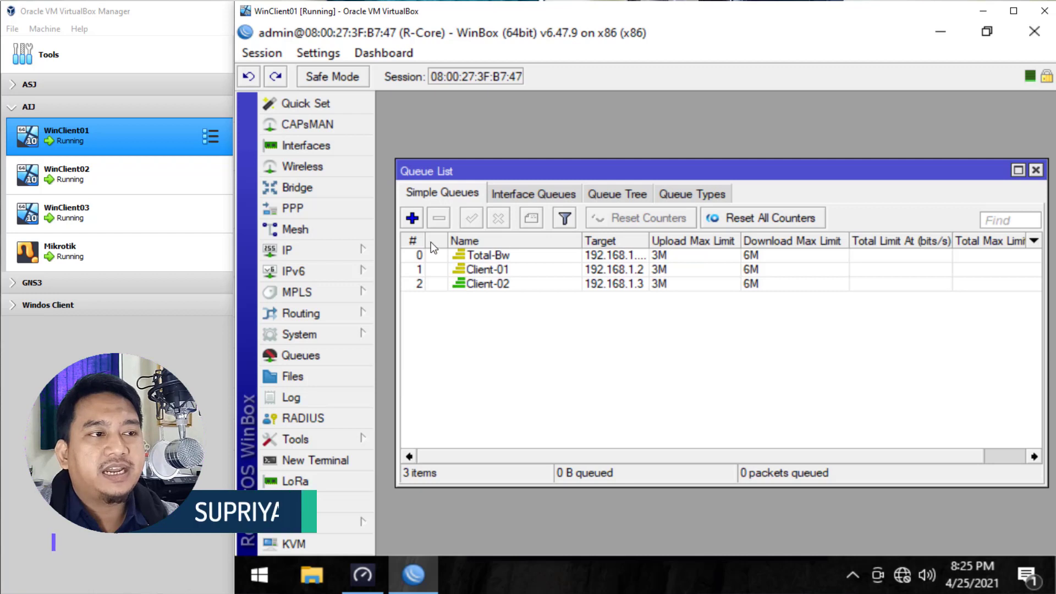
click(416, 223)
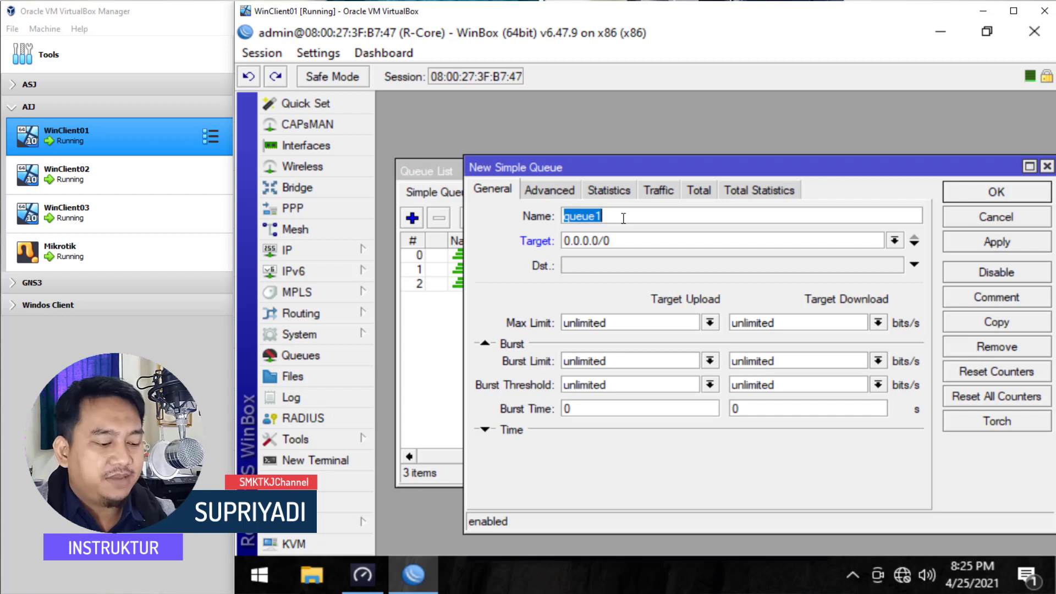
text(Client)
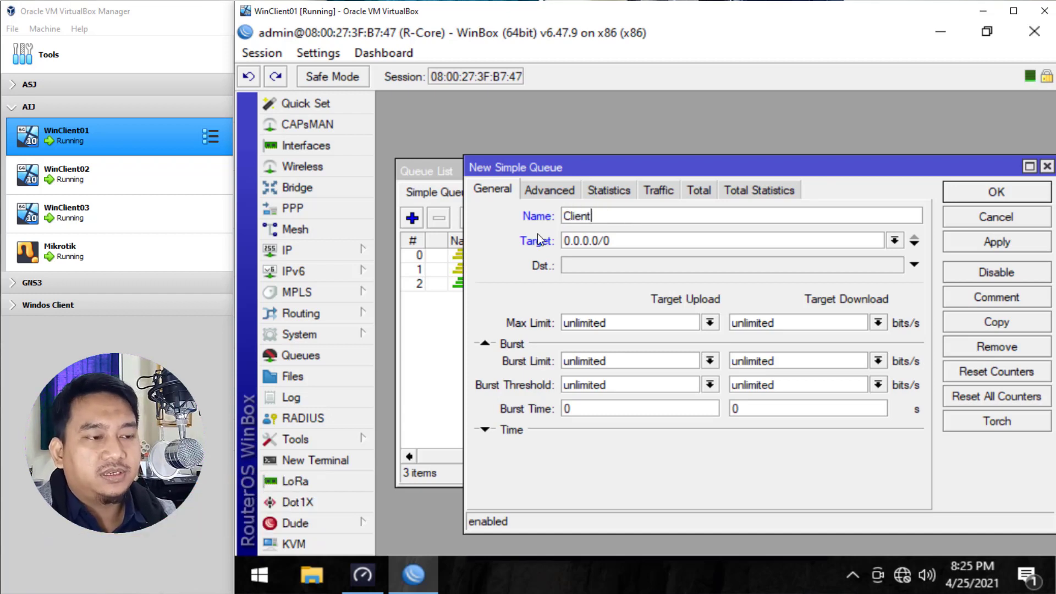
text(-03)
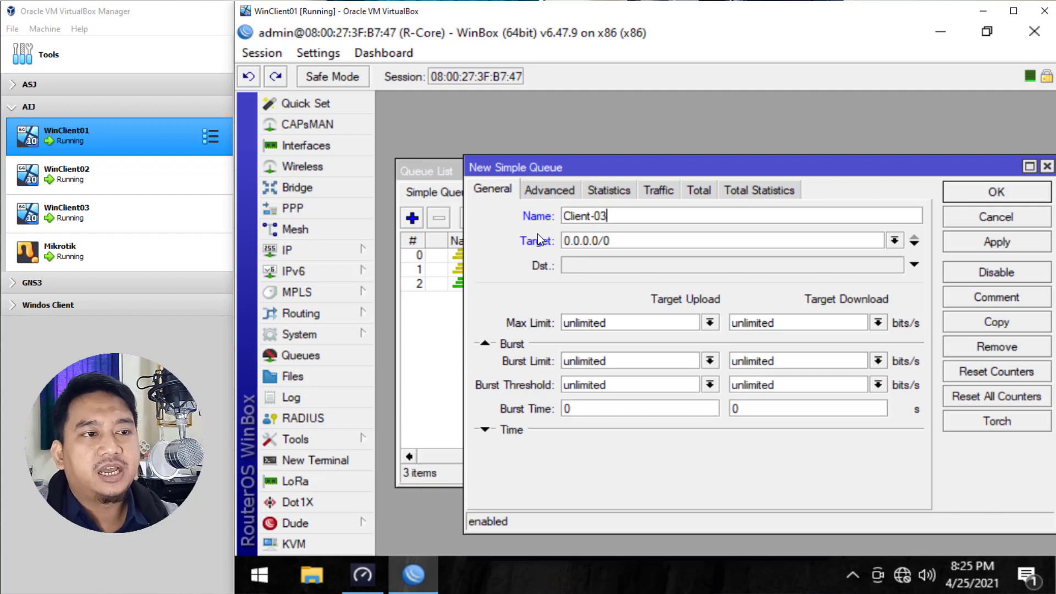
click(622, 240)
key(ctrl+a)
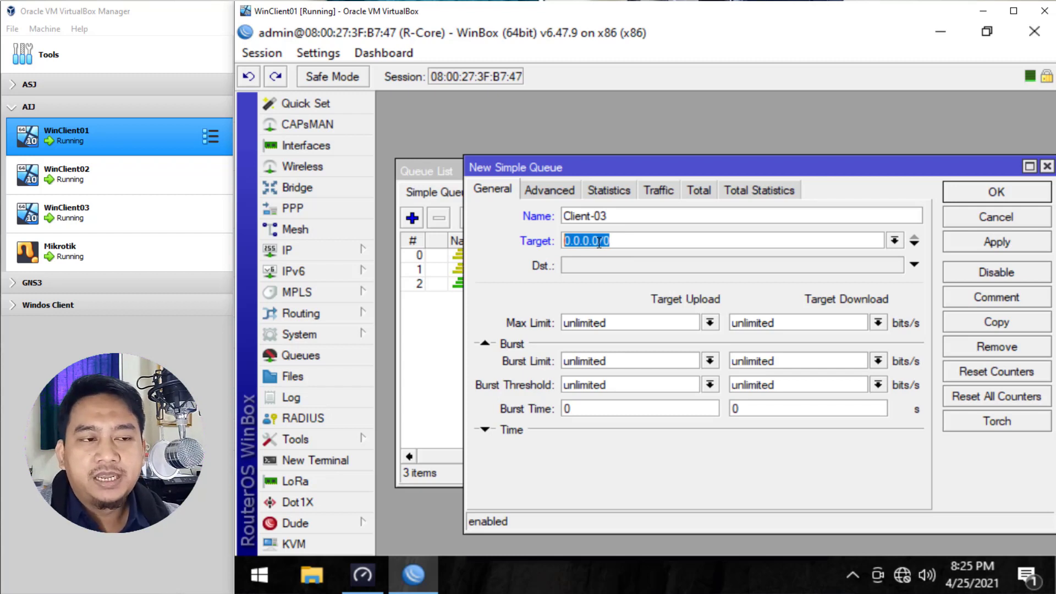
text(192.168.)
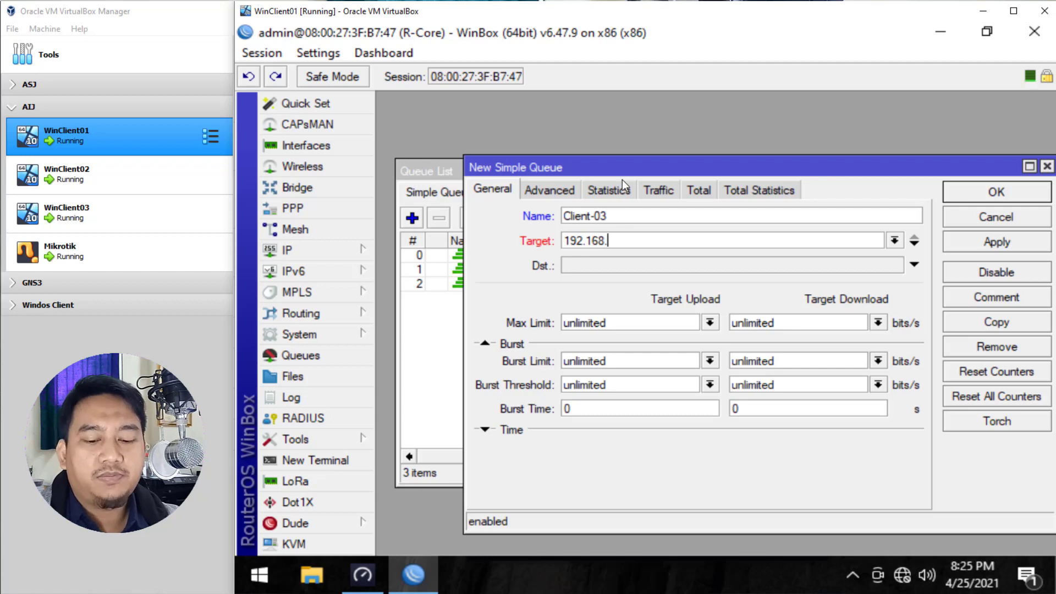
text(1.4)
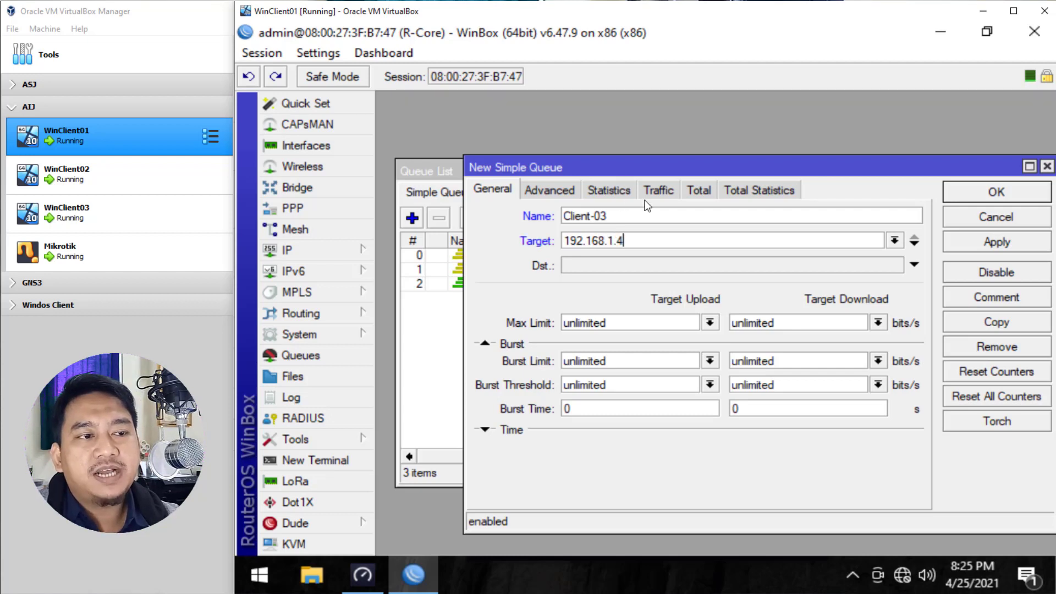
Set the Client-03 queue's max limit to 3M for upload and 6M for download
click(710, 322)
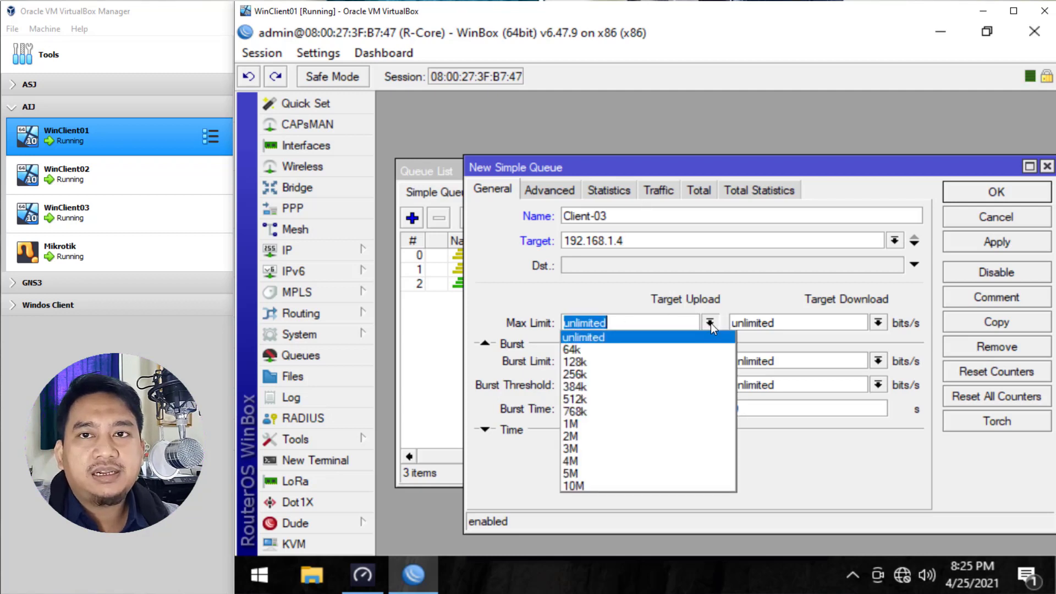
click(610, 450)
click(877, 324)
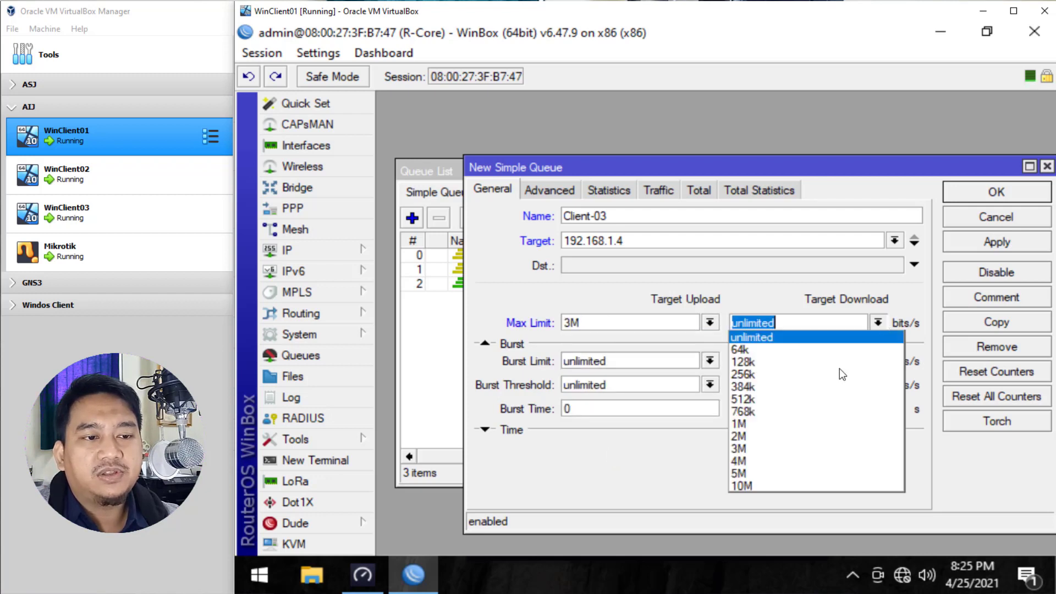
click(786, 473)
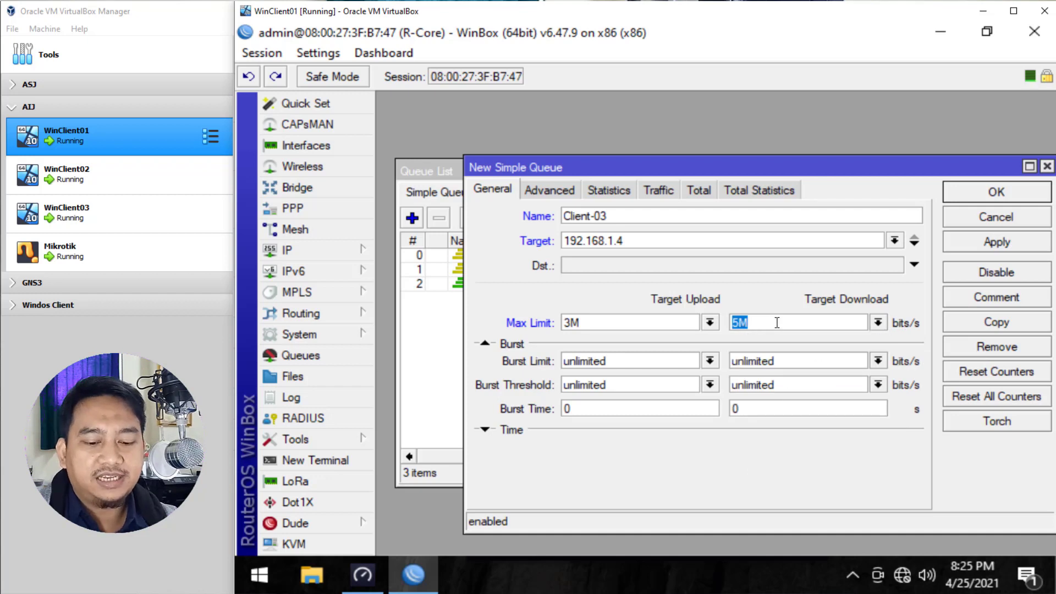
text(6M)
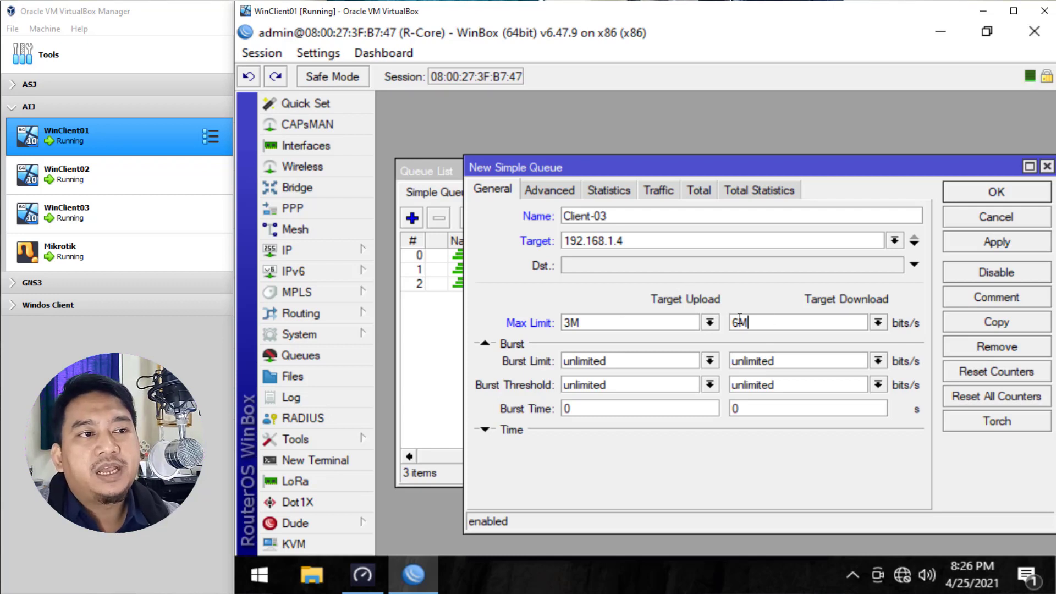
Set the Client-03 queue's limit-at to 1M for upload and 2M for download
click(547, 191)
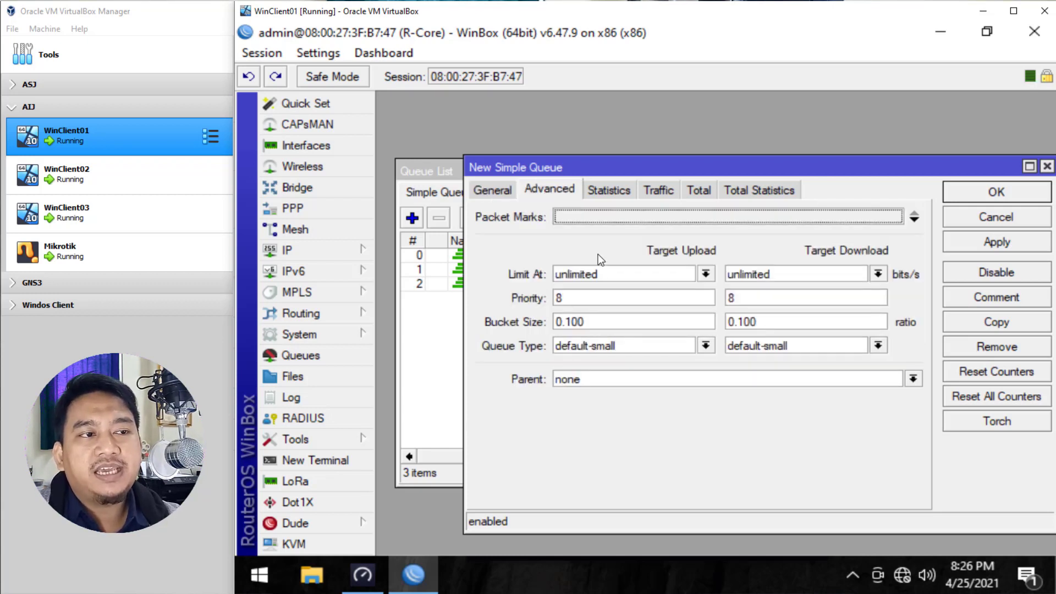
click(705, 273)
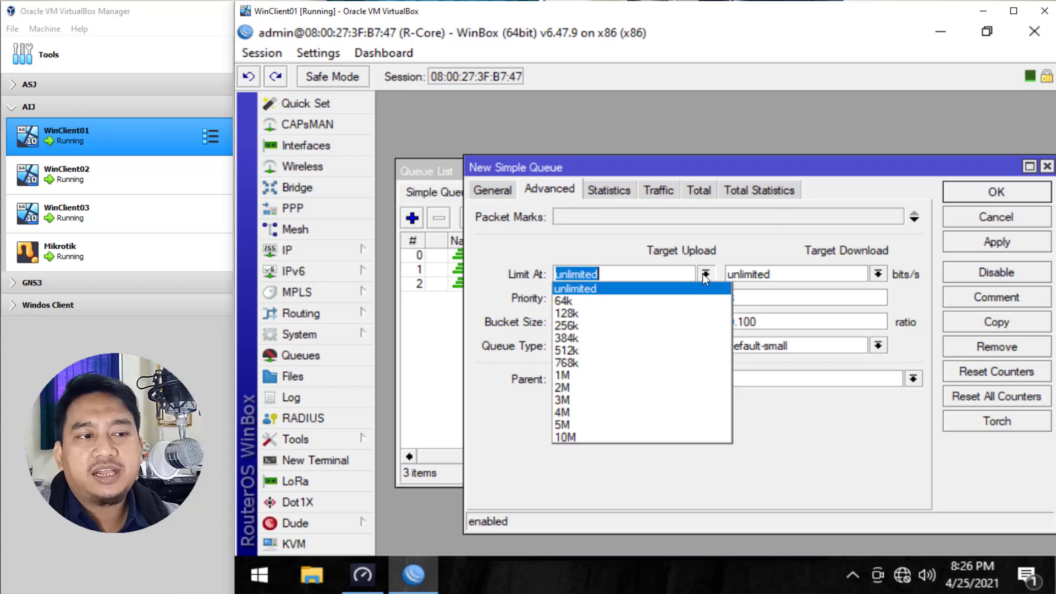
click(608, 376)
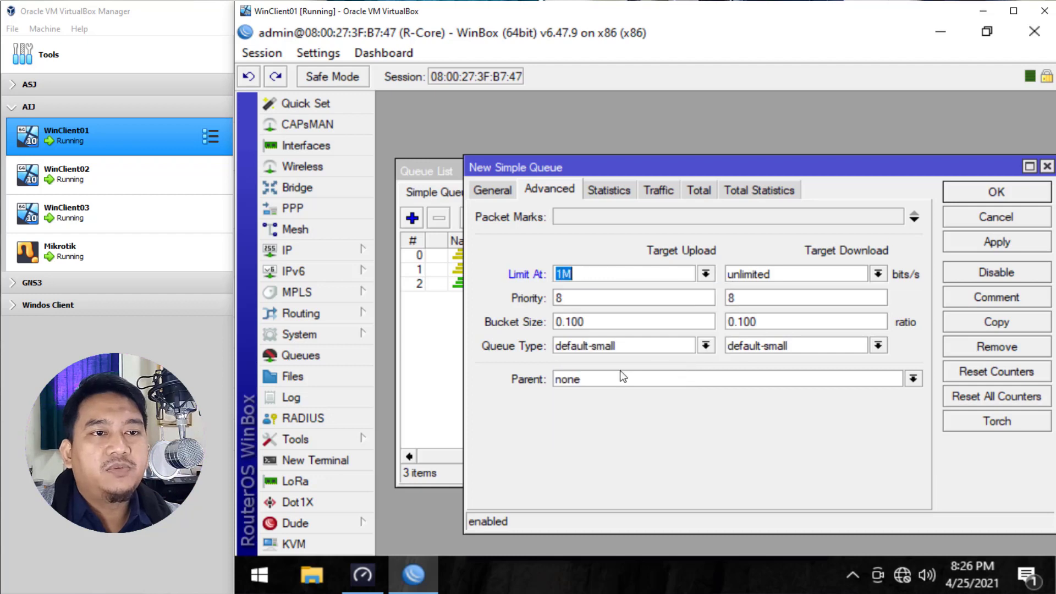
click(877, 274)
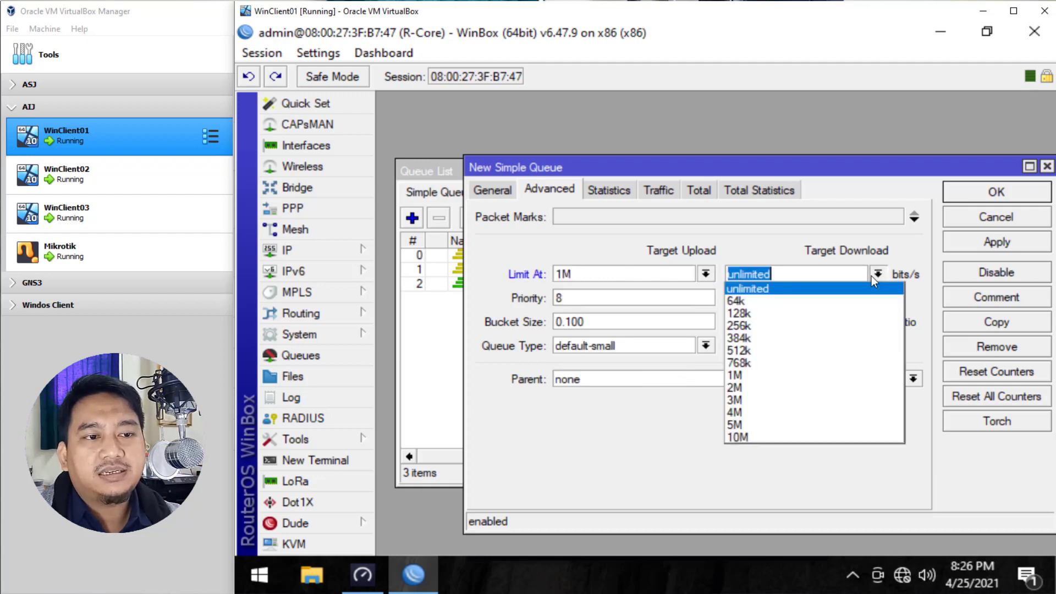
click(778, 387)
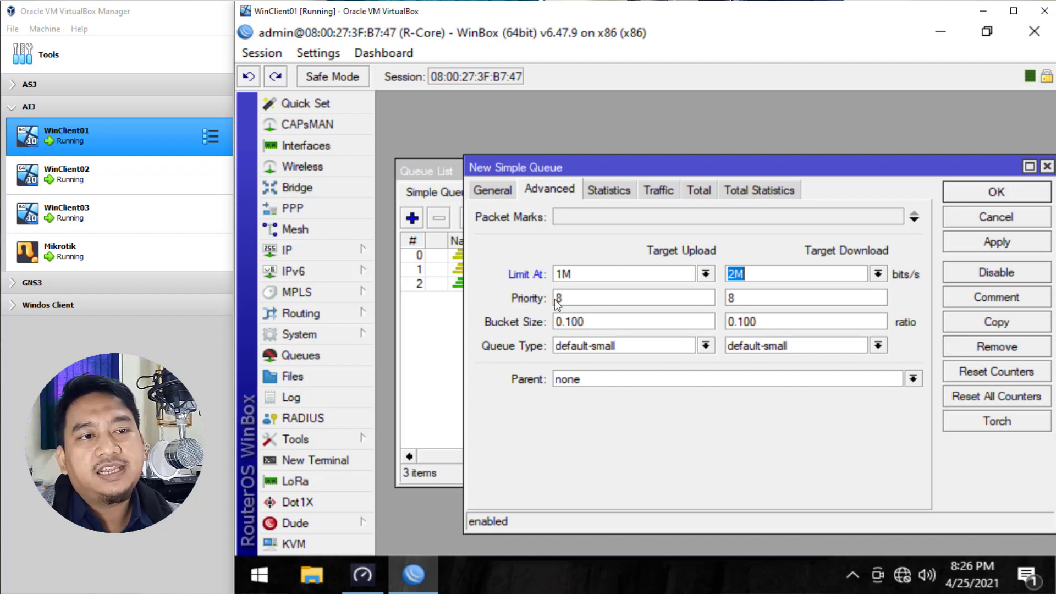
click(569, 300)
click(754, 297)
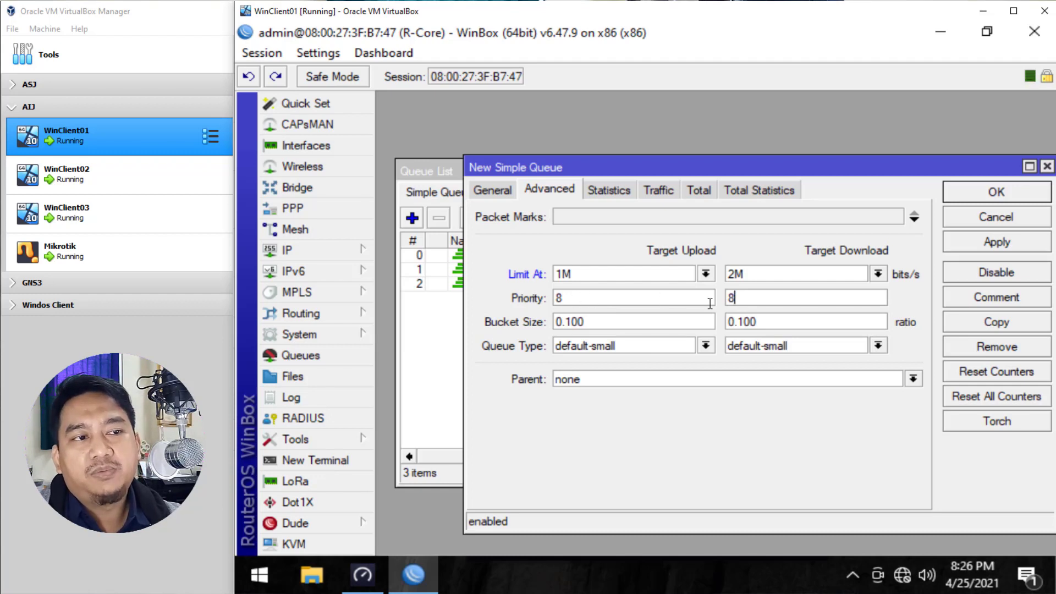
click(605, 298)
key(Tab)
key(shift+Tab)
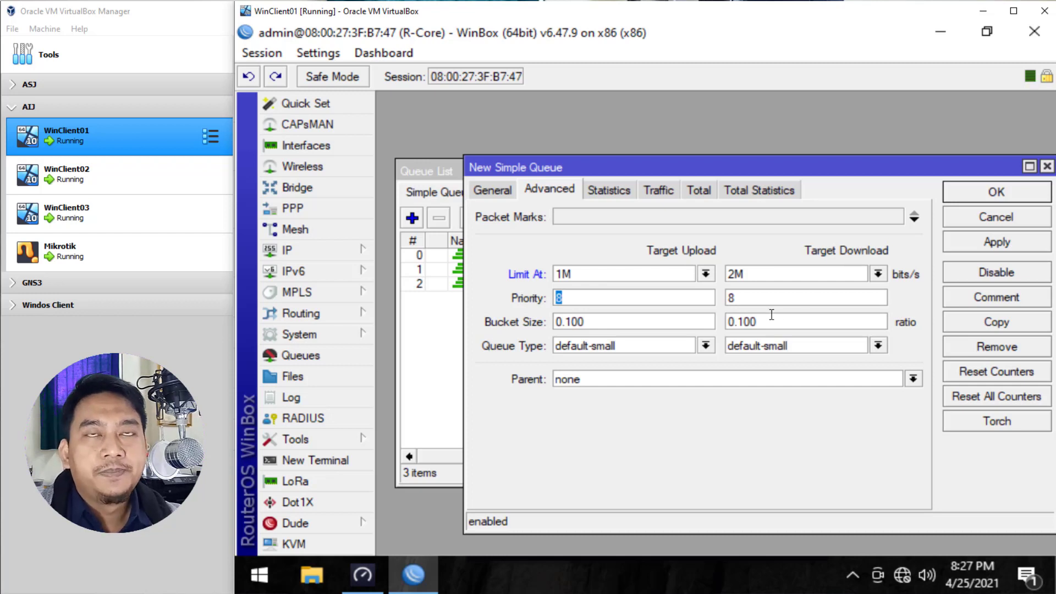
Assign Total-Bw as the parent of the Client-03 queue and save the queue
click(625, 380)
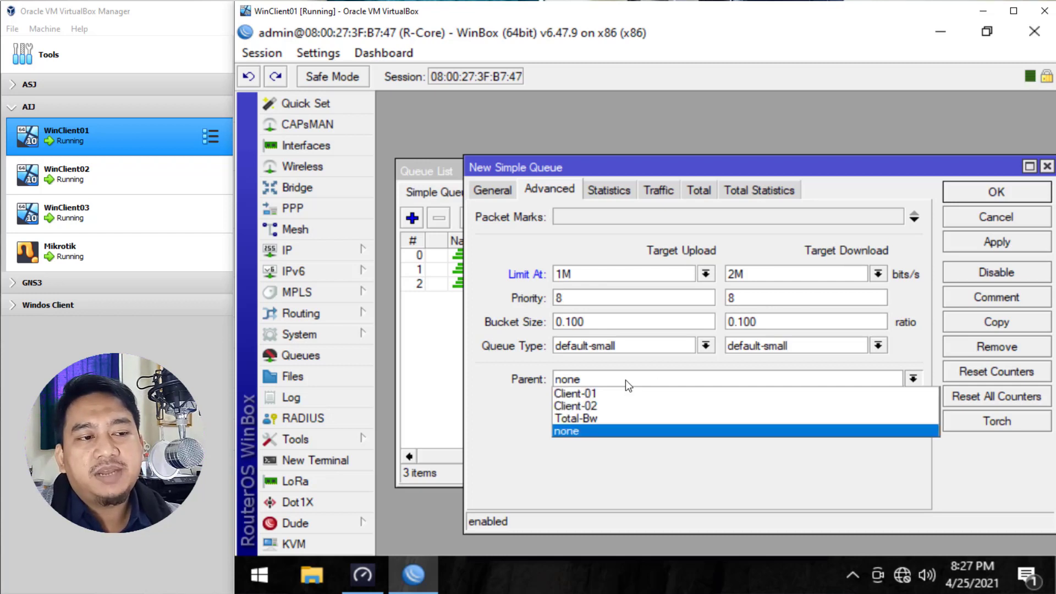
click(610, 420)
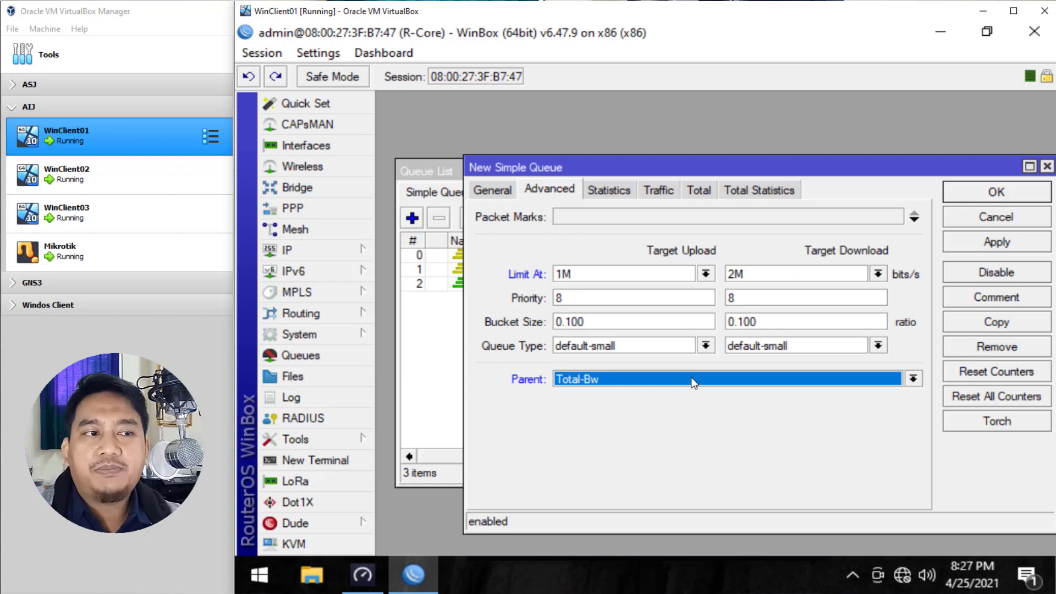
click(589, 300)
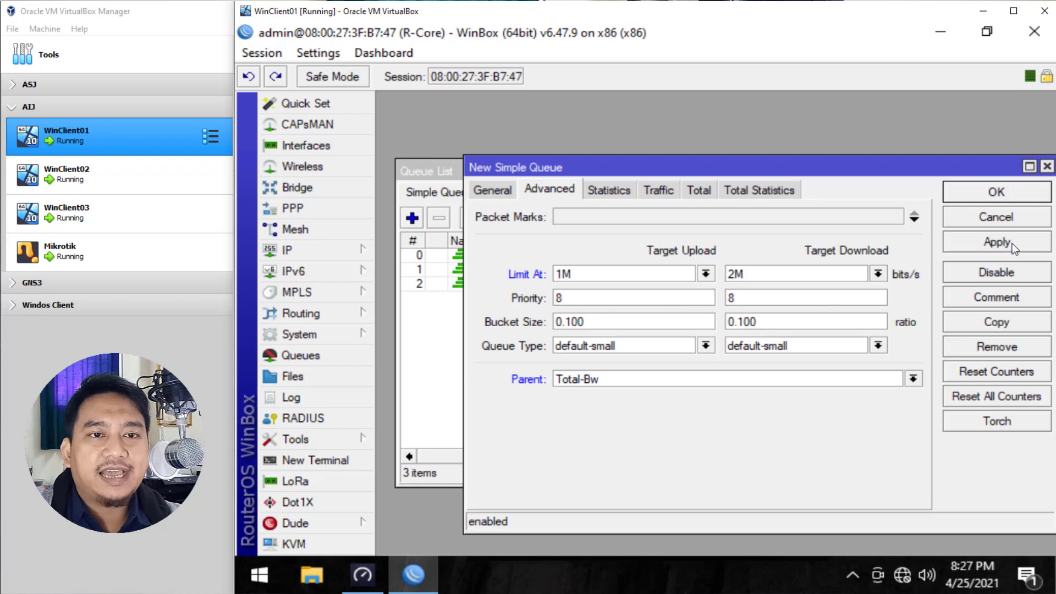
click(995, 247)
click(996, 193)
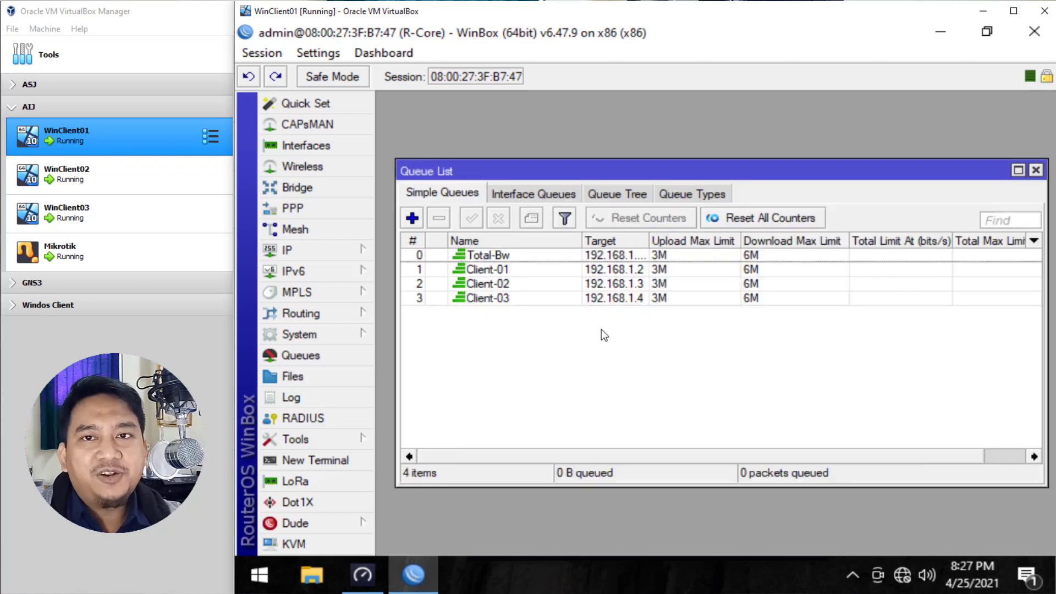
Sort the simple queue list by name and hide its Total Limit At column
click(412, 242)
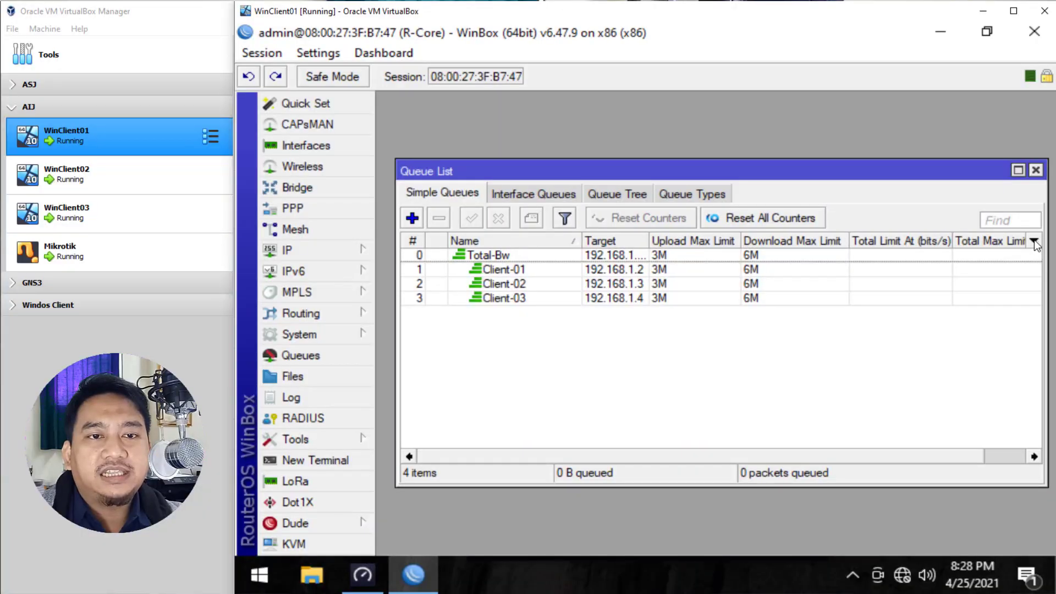
click(1034, 241)
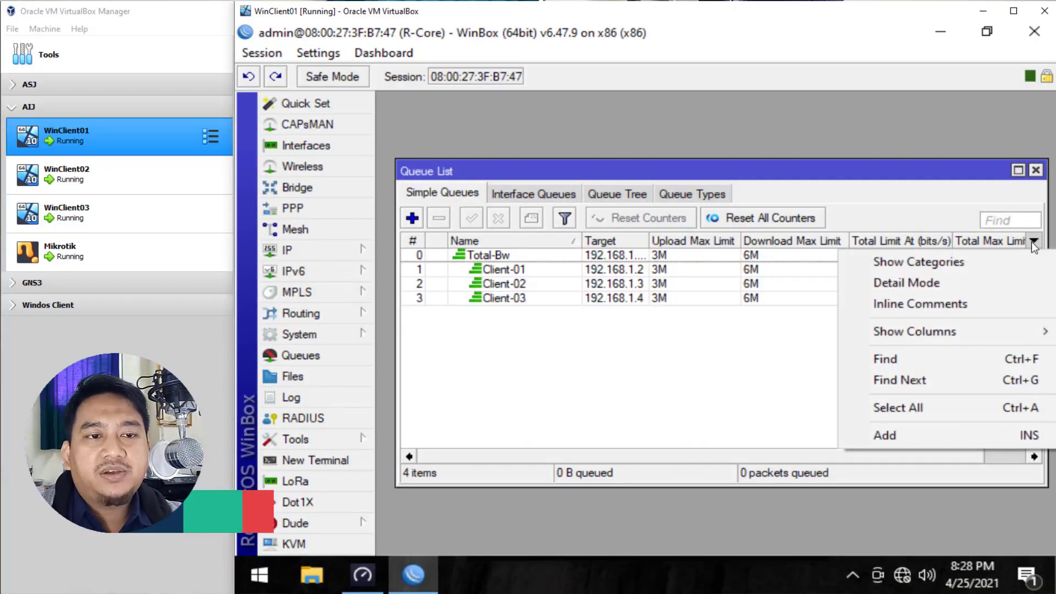
mouse_move(967, 340)
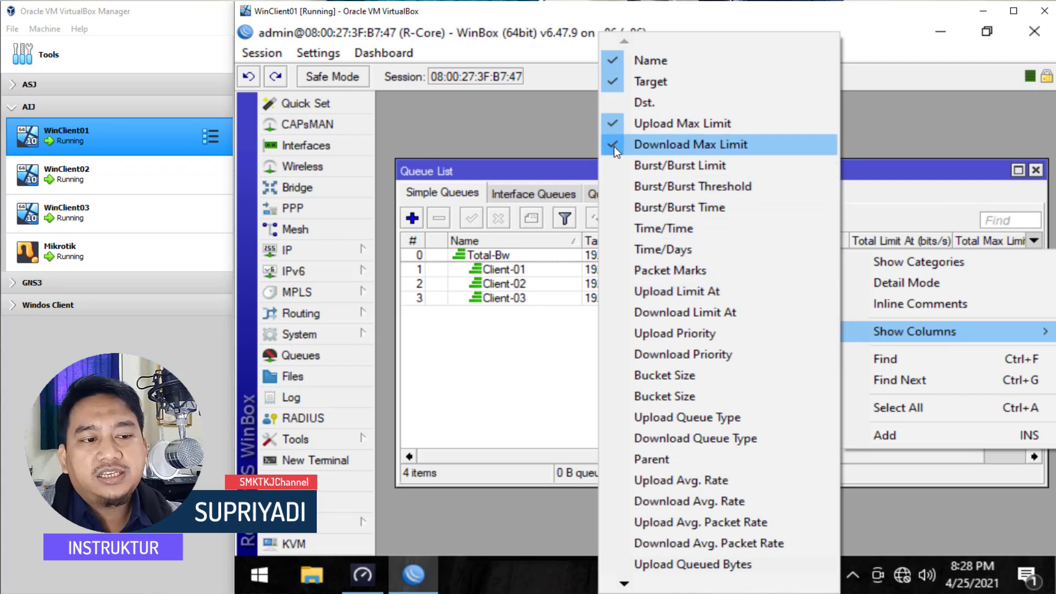
mouse_move(625, 584)
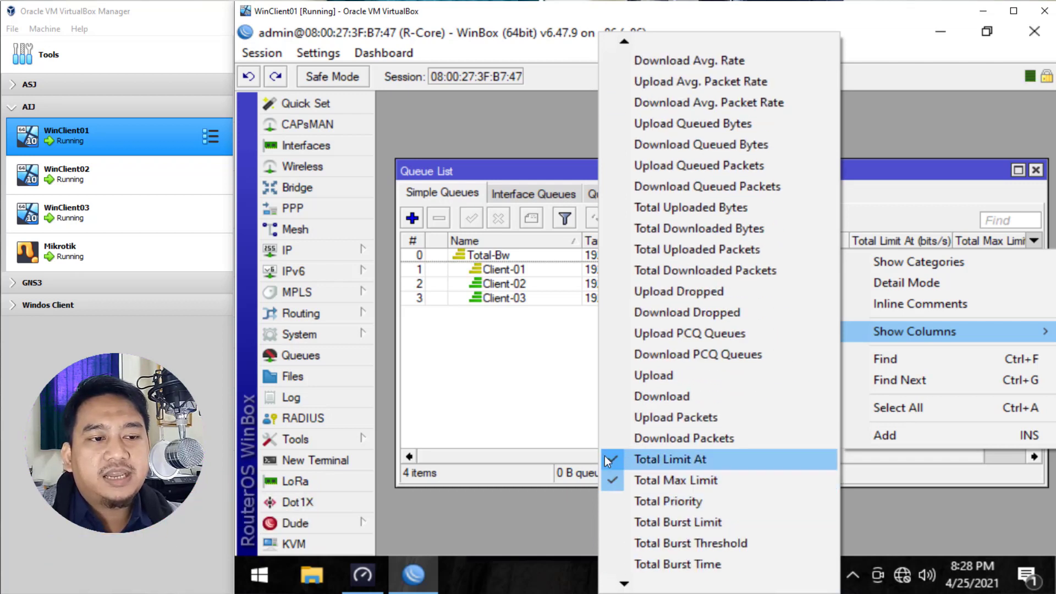
click(608, 458)
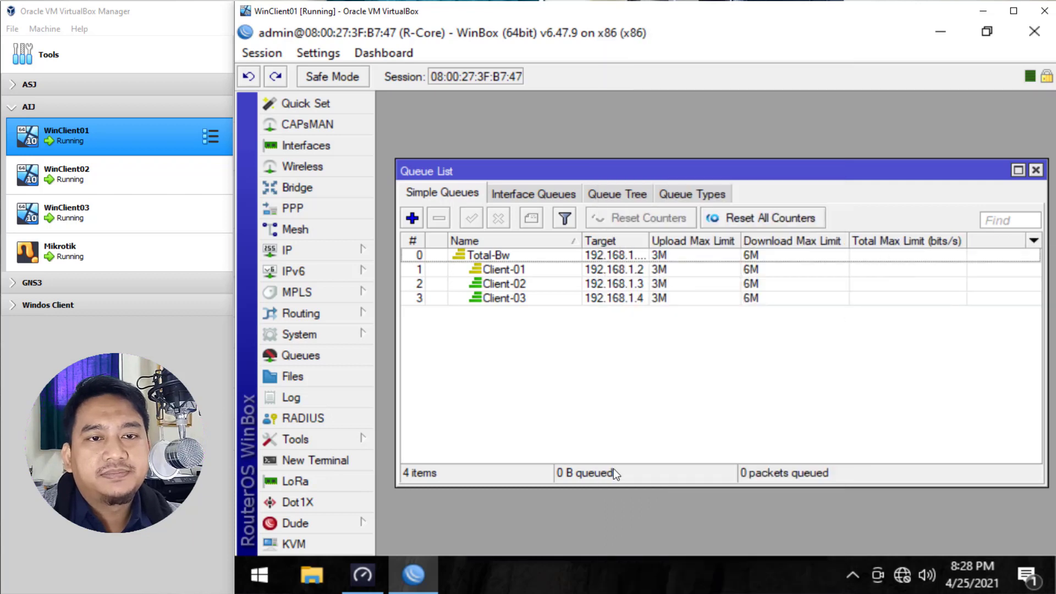
Hide the Total Max Limit column and narrow the Upload Max Limit and Download Max Limit columns in the simple queue list
click(1034, 242)
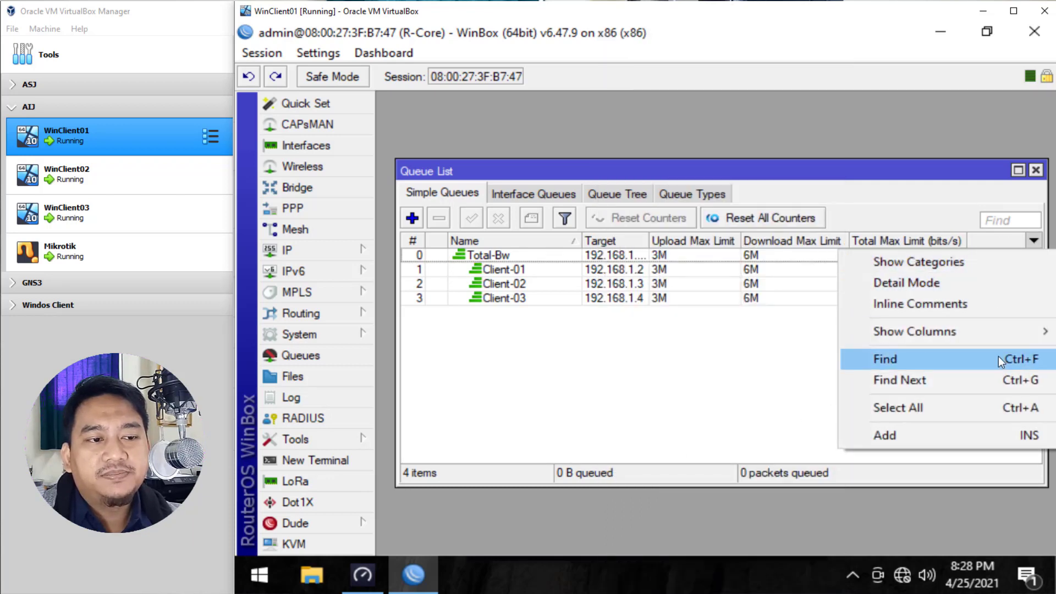
mouse_move(1007, 332)
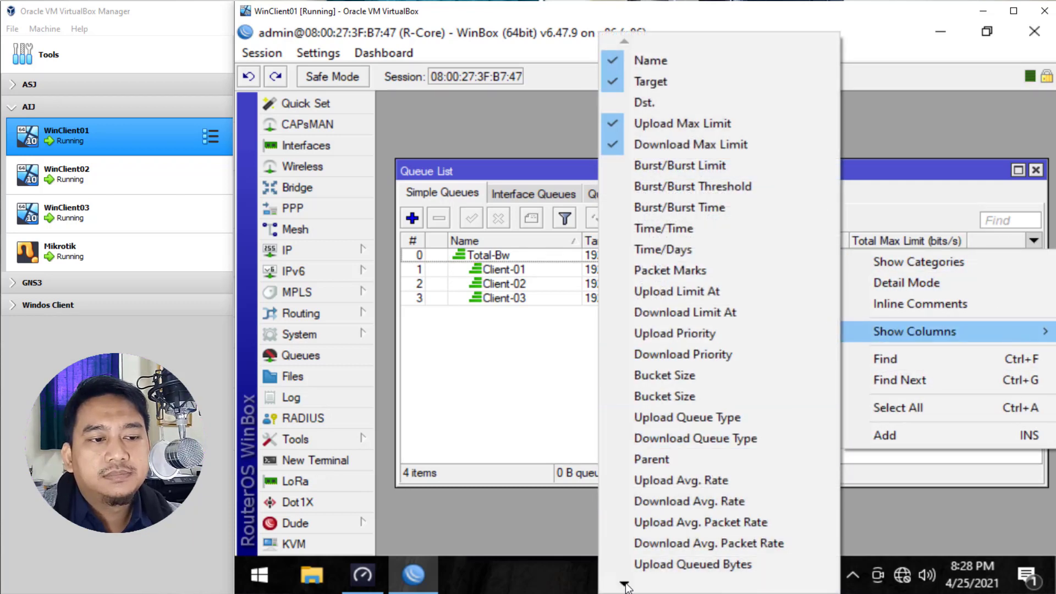
mouse_move(625, 584)
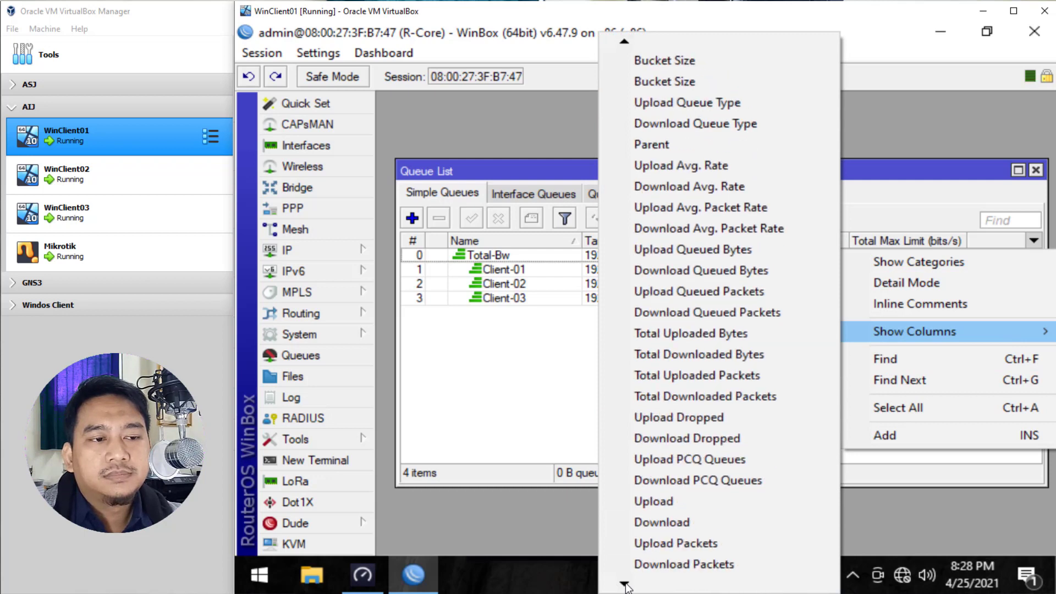
click(619, 478)
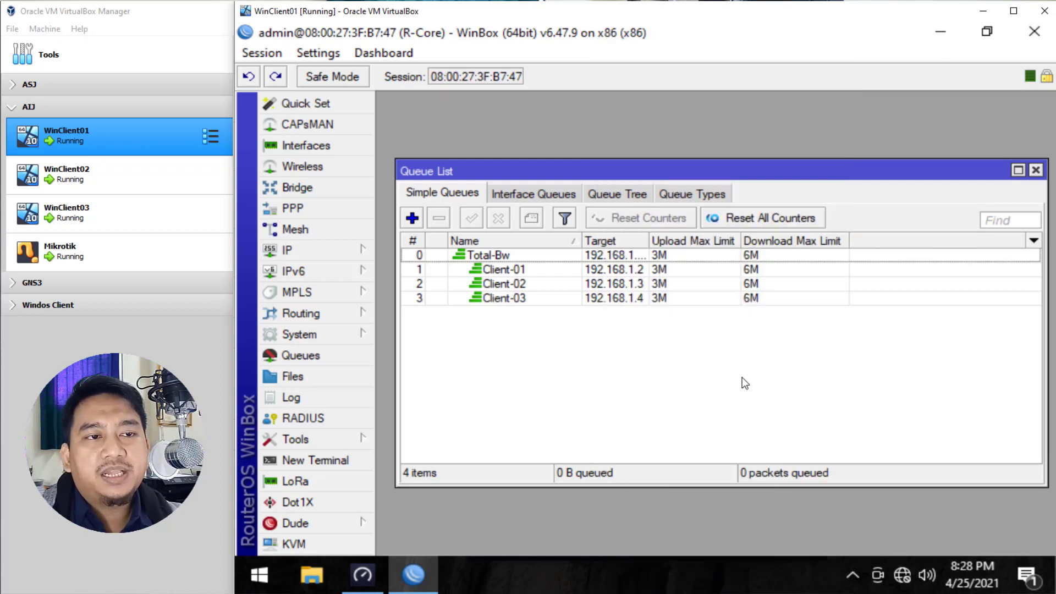
drag(741, 240, 678, 243)
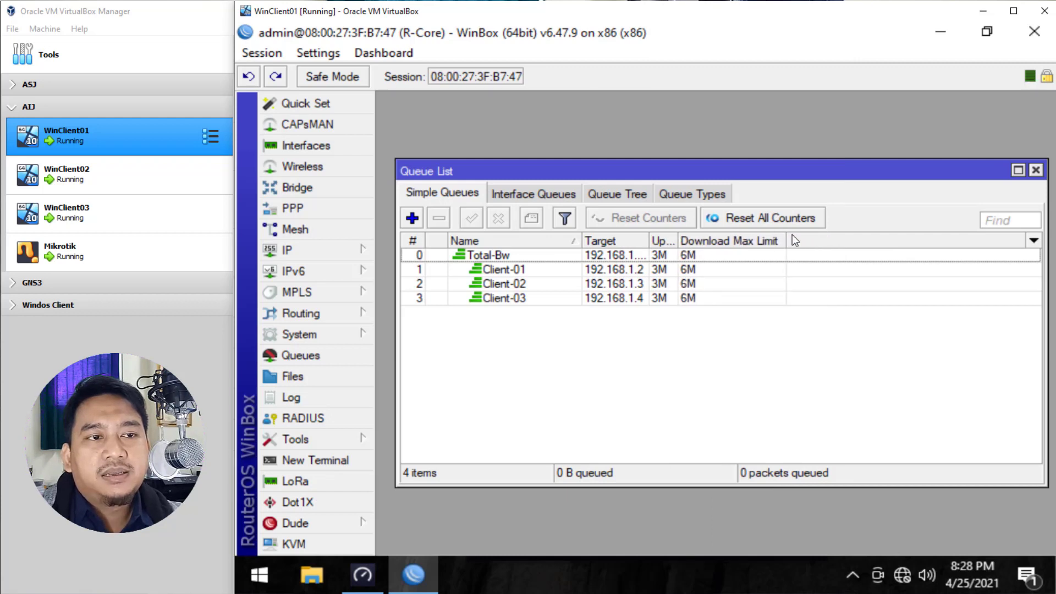
drag(785, 238, 719, 241)
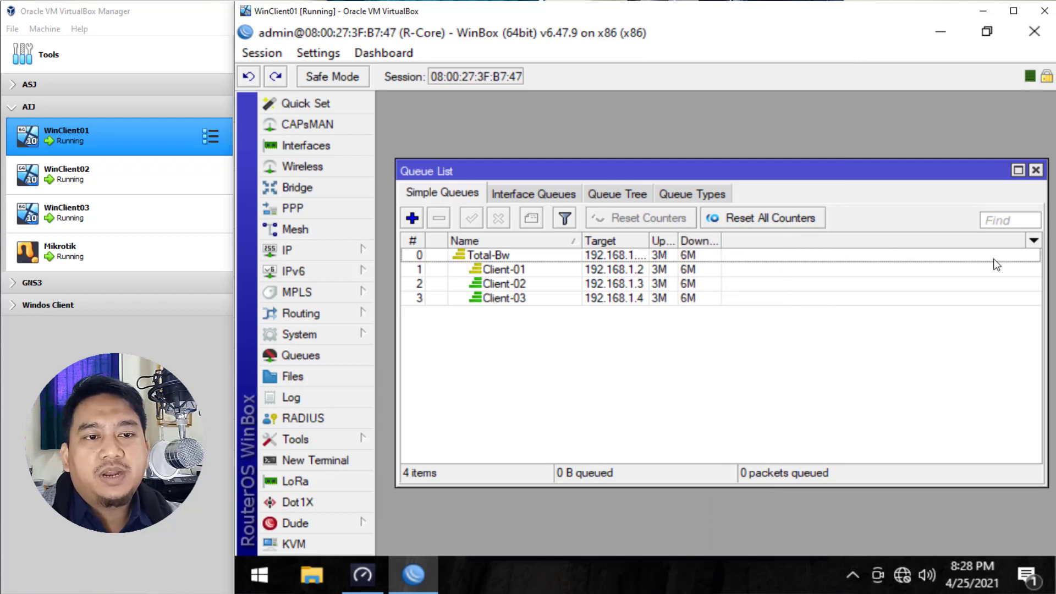
Show the Upload Limit At and Download Limit At columns in the simple queue list
click(1033, 242)
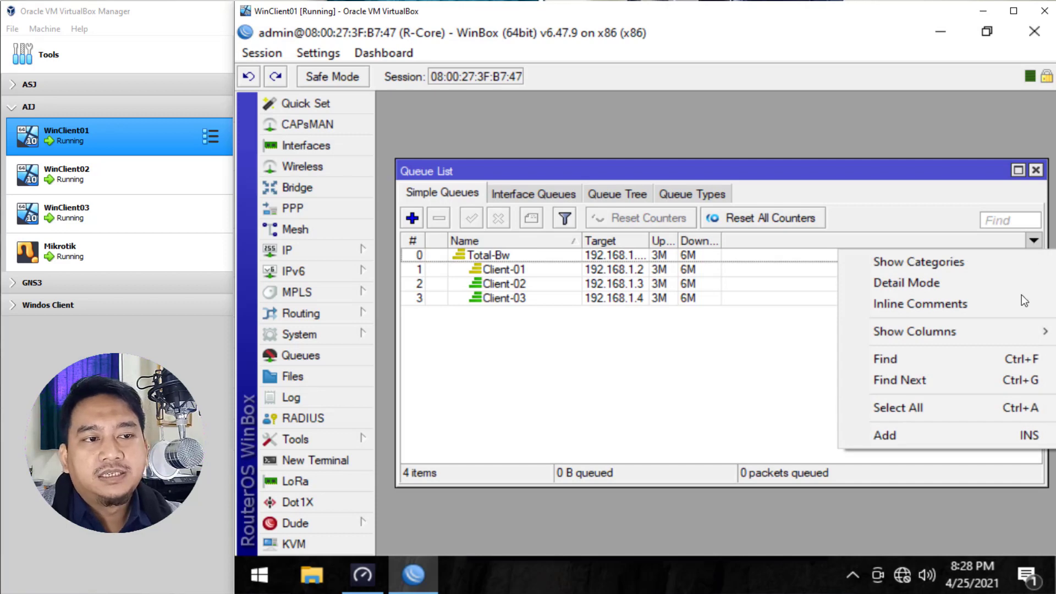
mouse_move(1001, 341)
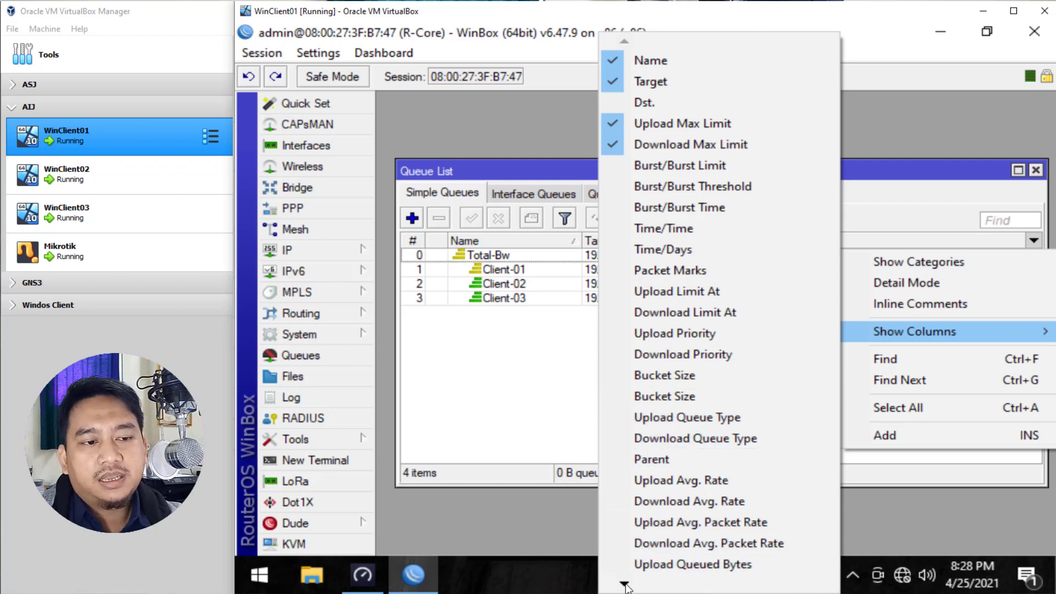
mouse_move(624, 583)
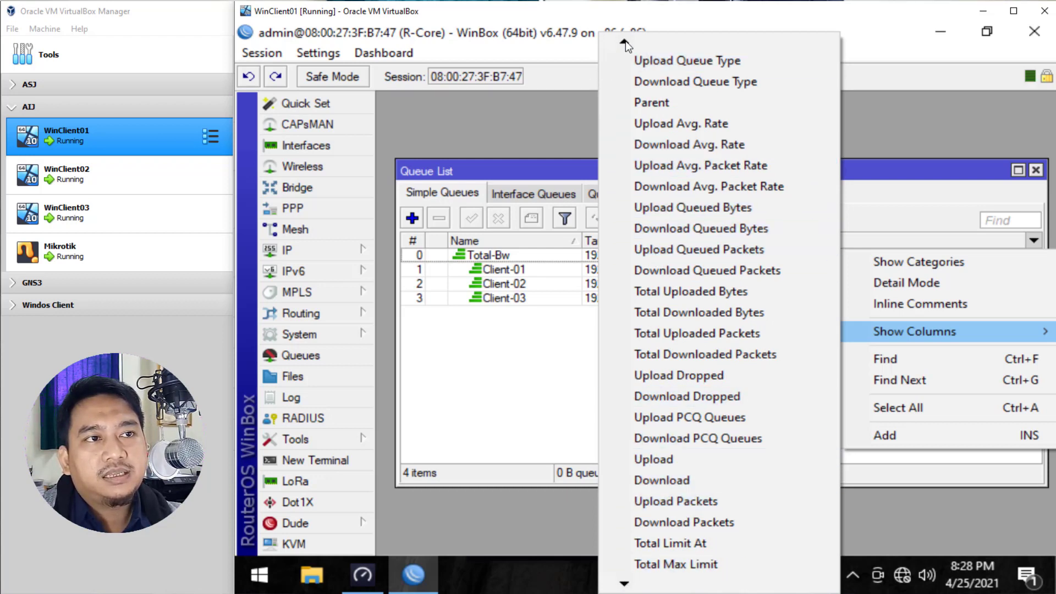
mouse_move(626, 40)
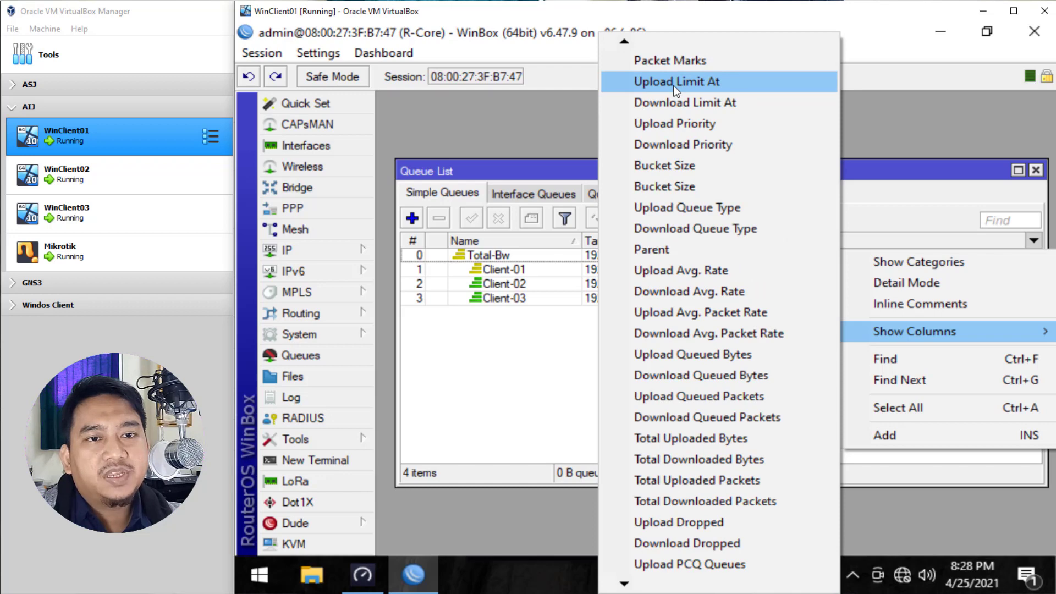
click(676, 83)
click(1029, 241)
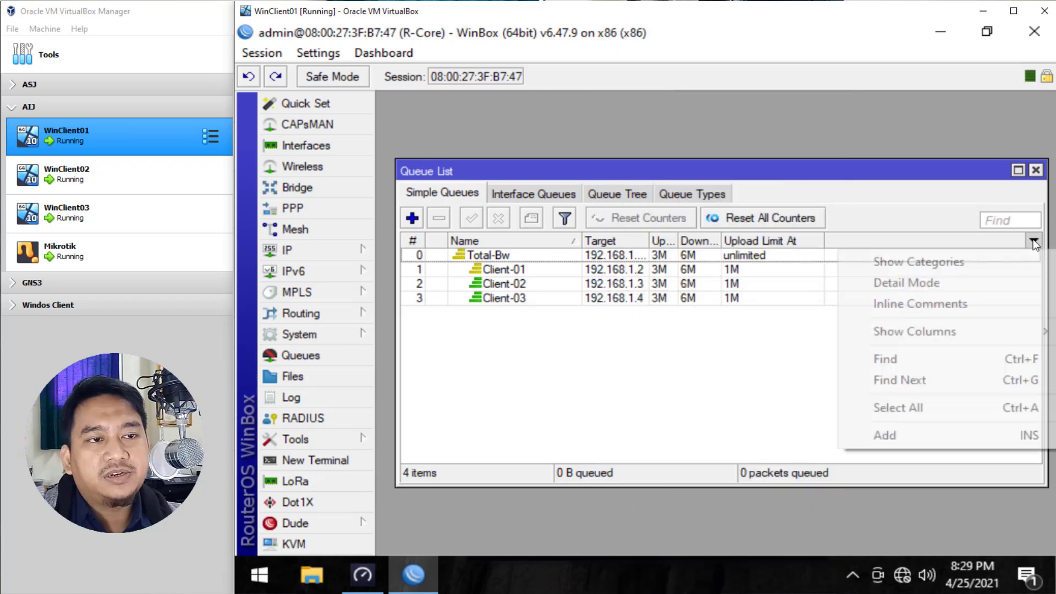
mouse_move(948, 337)
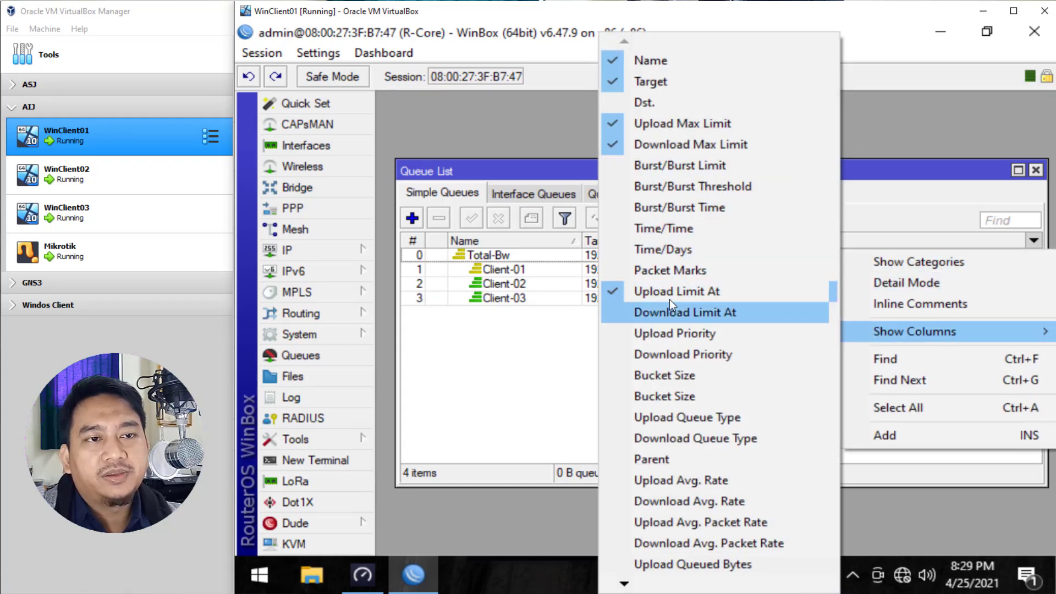
click(620, 313)
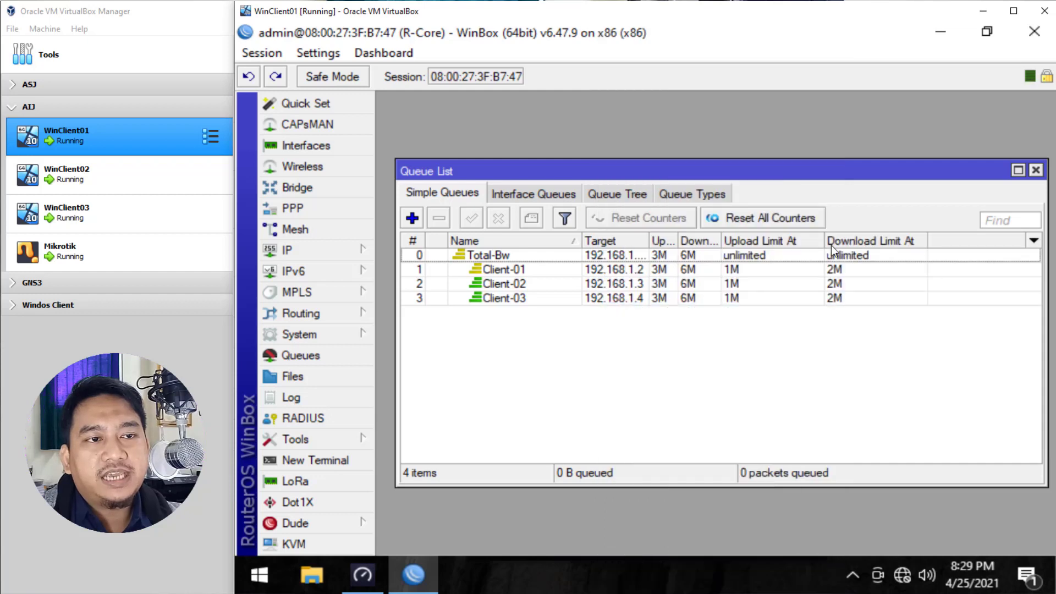
Fit the widths of the Upload Limit At and Download Limit At columns and show the Download column in the simple queue list
drag(825, 245, 750, 250)
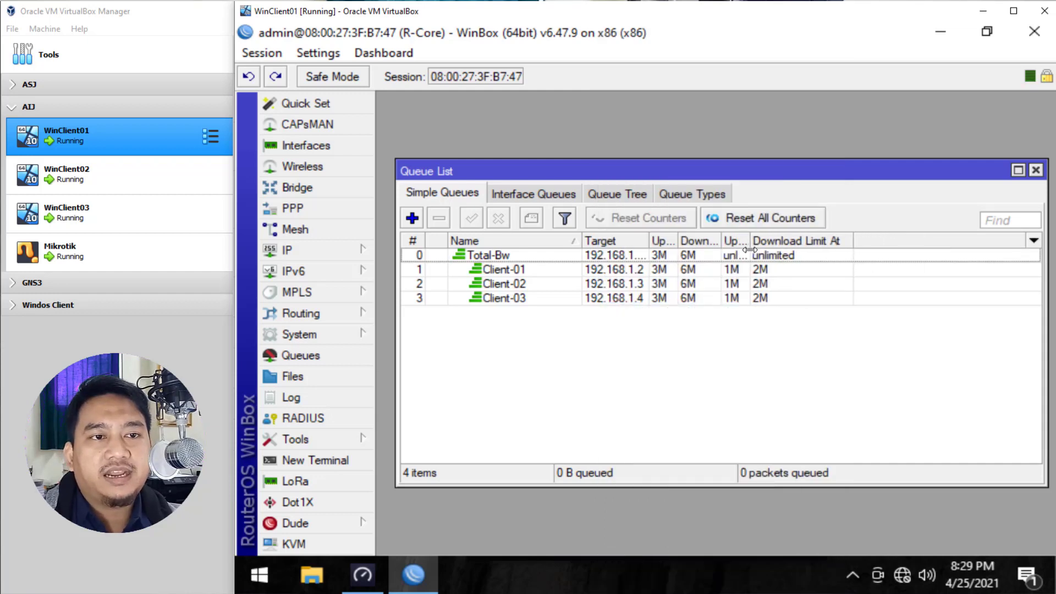
drag(837, 241, 904, 242)
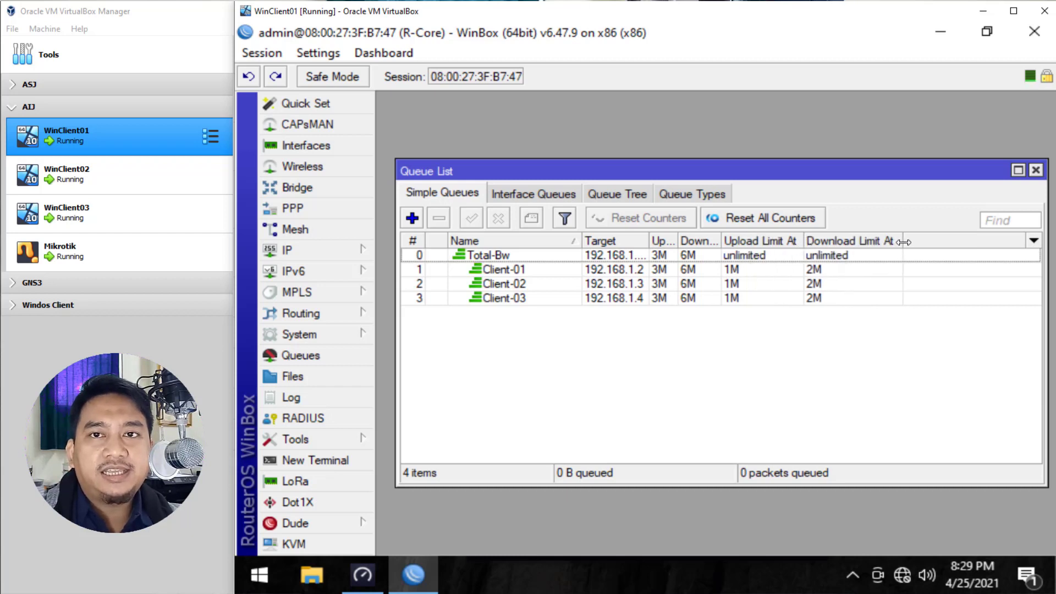
click(1032, 242)
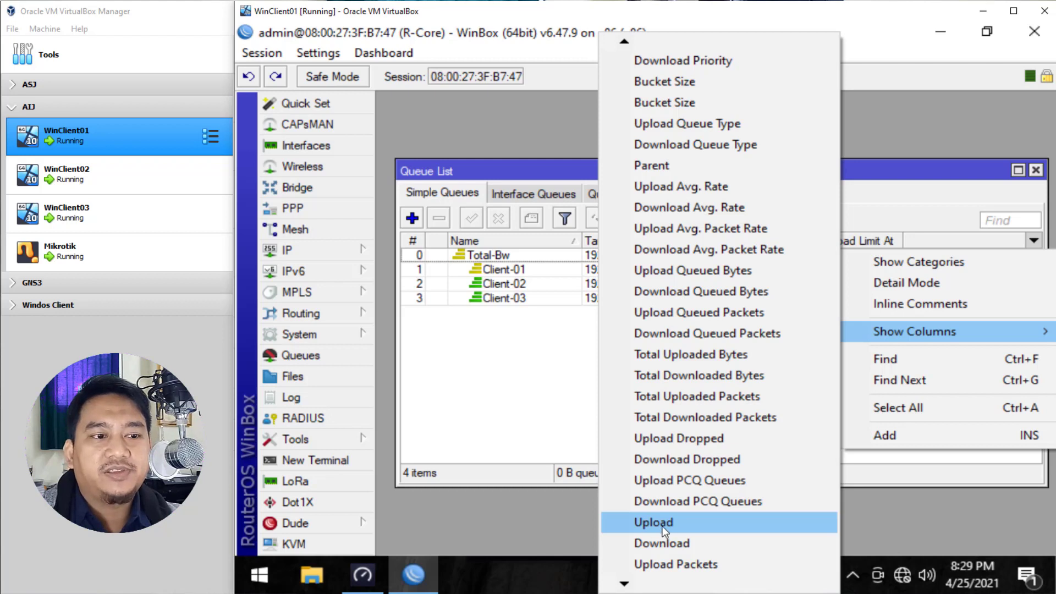
click(616, 545)
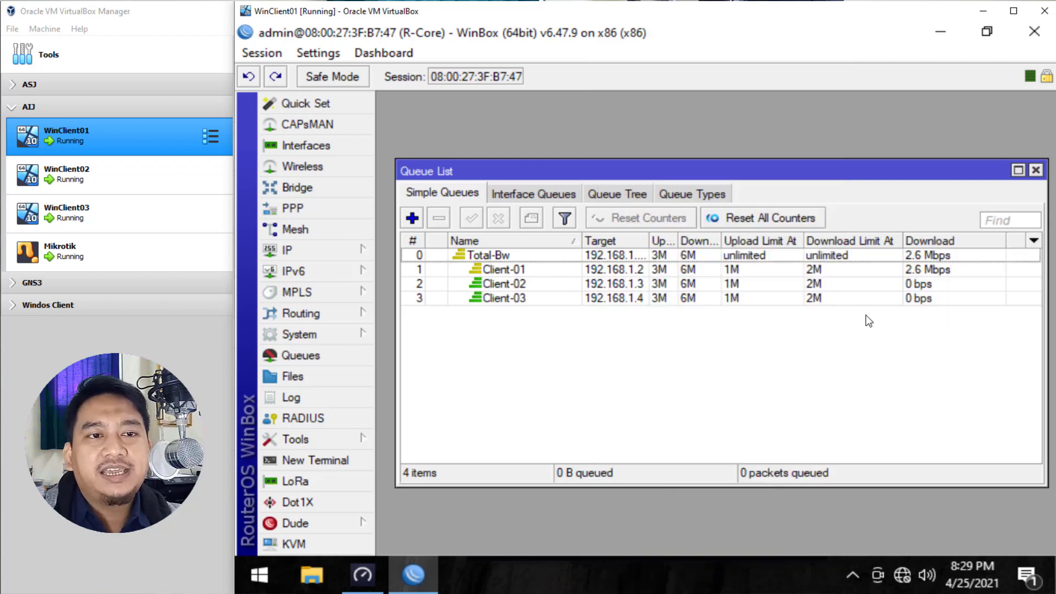
drag(903, 241, 900, 240)
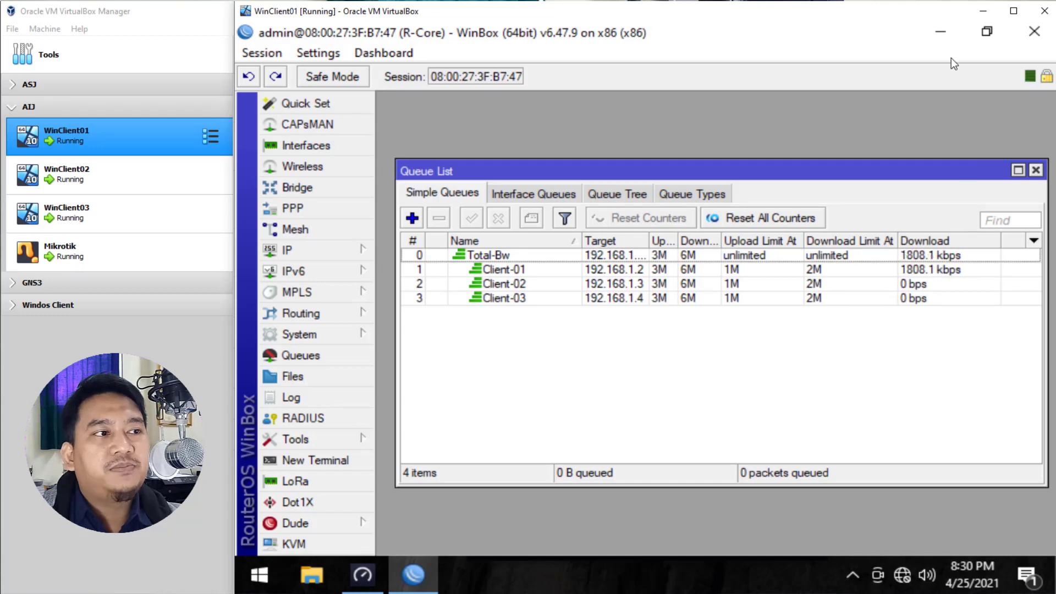
Minimize WinBox, launch Google Chrome on WinClient01, WinClient02 and WinClient03, and return to the WinClient01 virtual machine
click(942, 32)
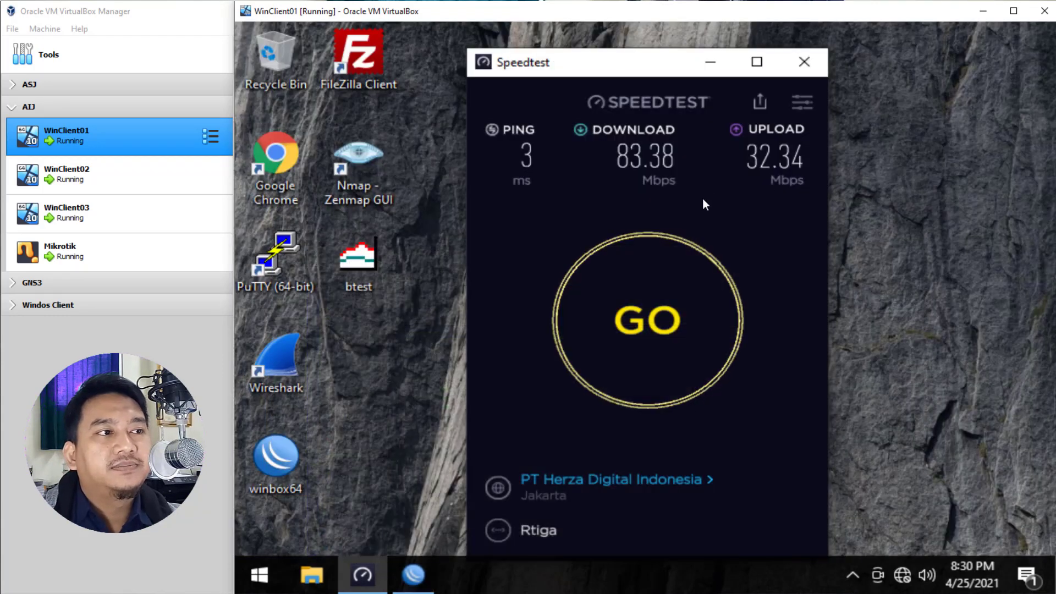
click(285, 156)
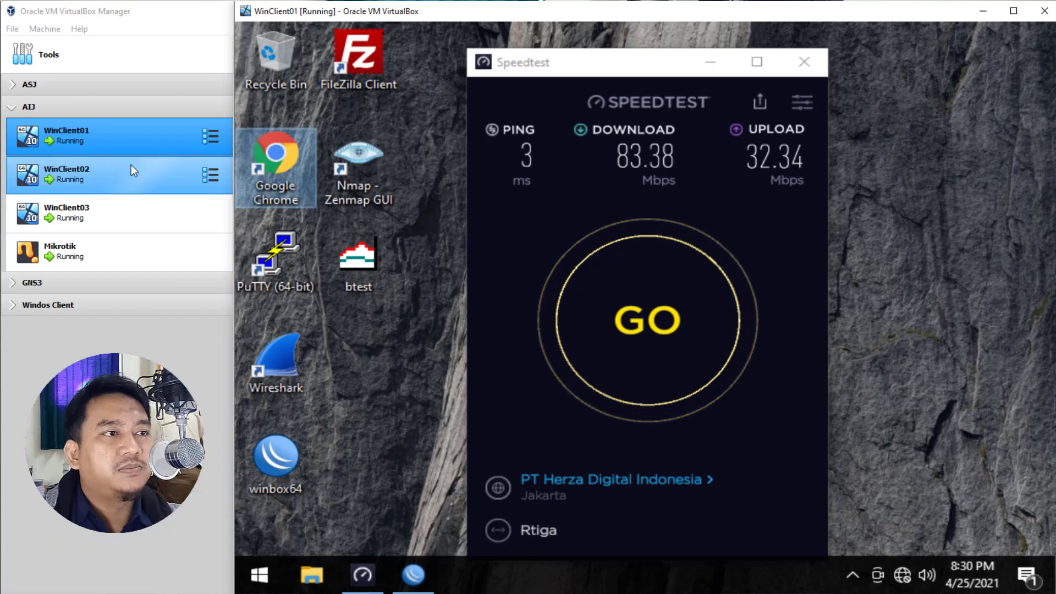
double_click(107, 171)
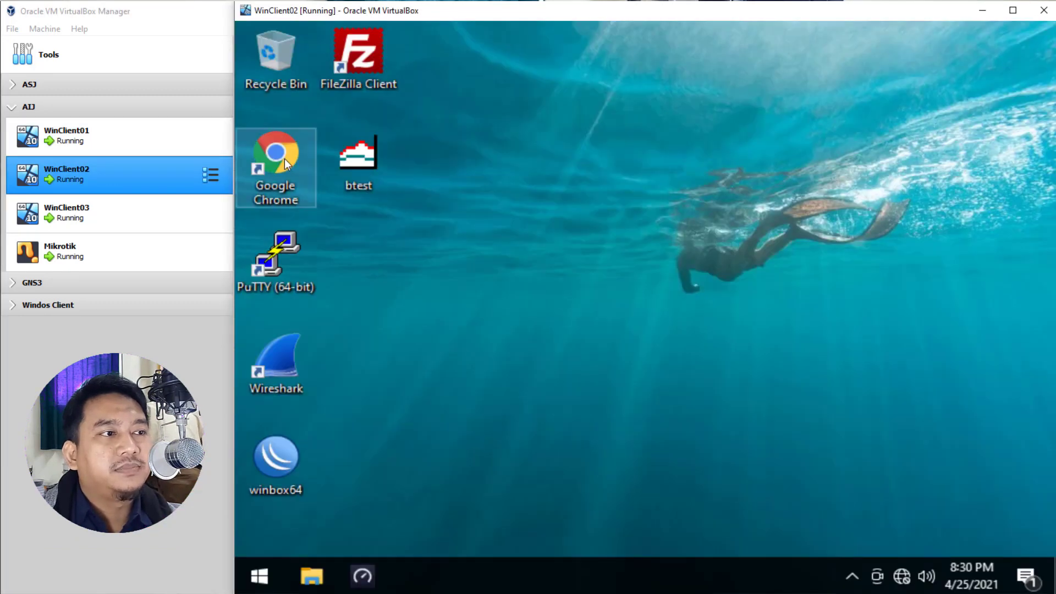
double_click(108, 225)
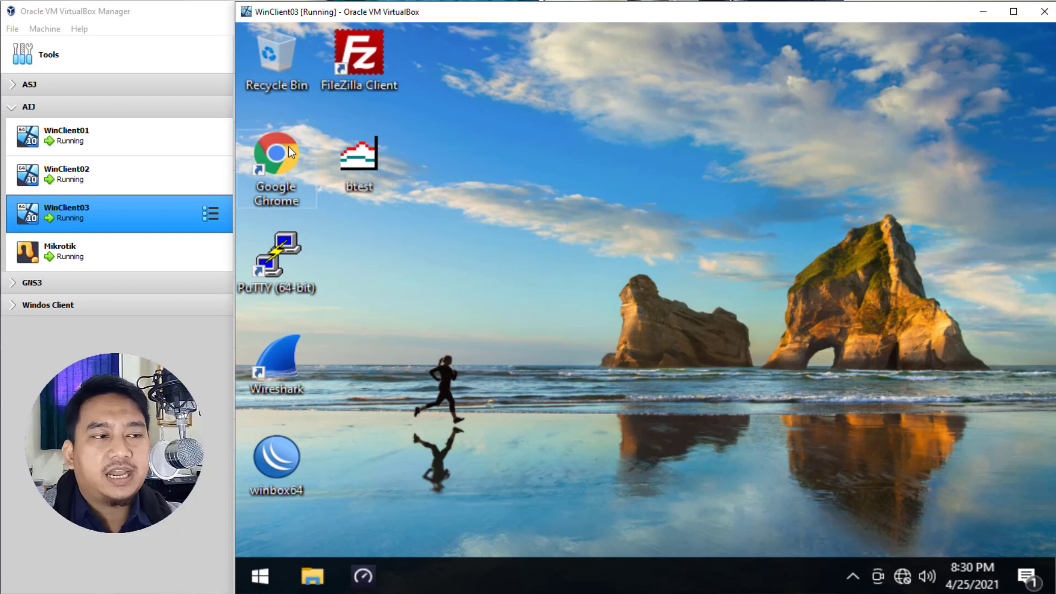
double_click(288, 146)
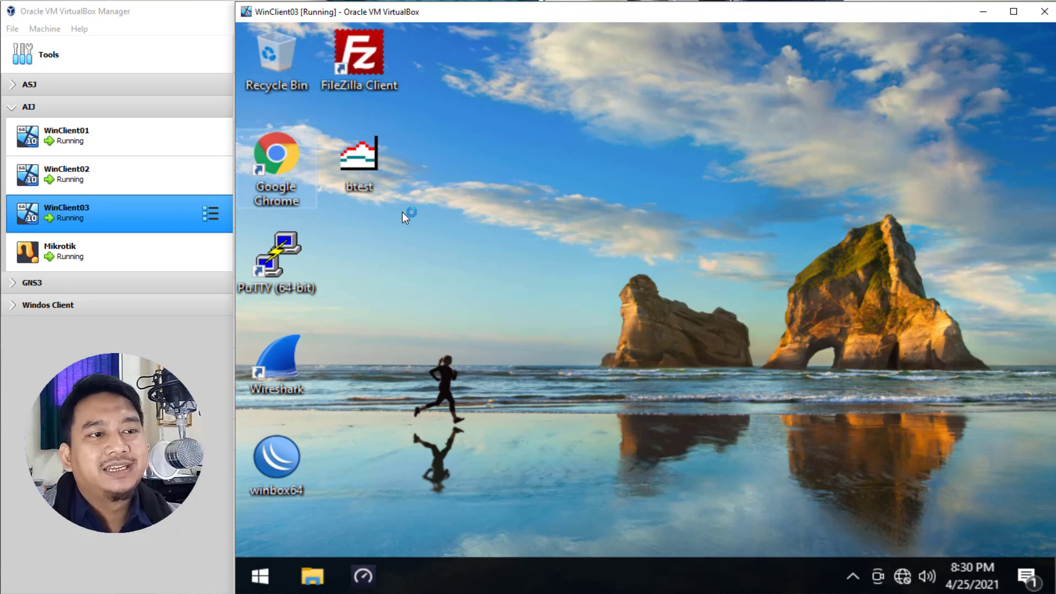
double_click(132, 130)
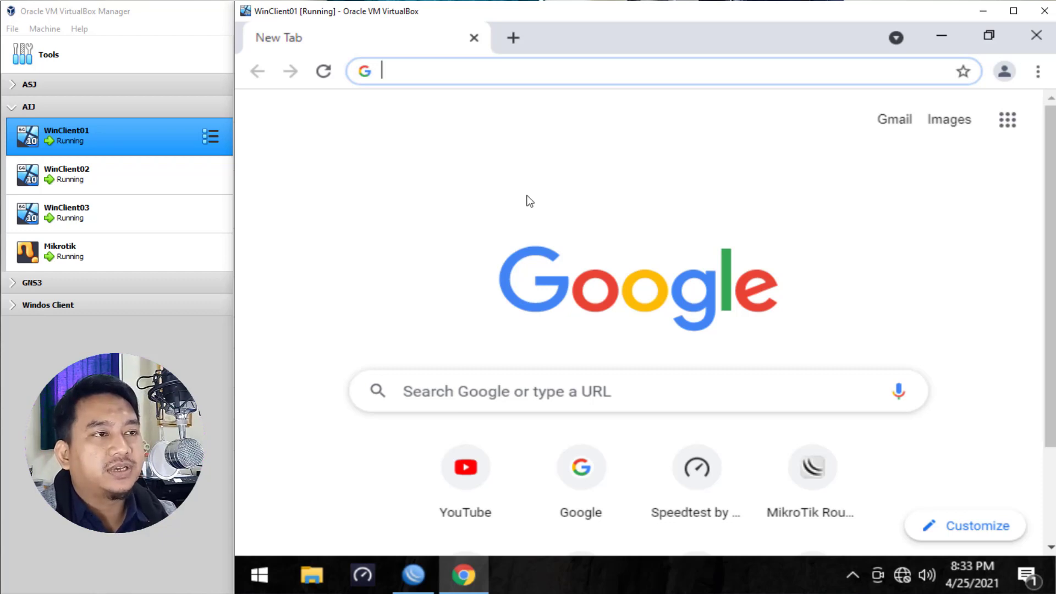
text(DOWNLOAD)
key(BackSpace)
key(BackSpace)
key(BackSpace)
key(BackSpace)
key(BackSpace)
key(BackSpace)
key(BackSpace)
key(BackSpace)
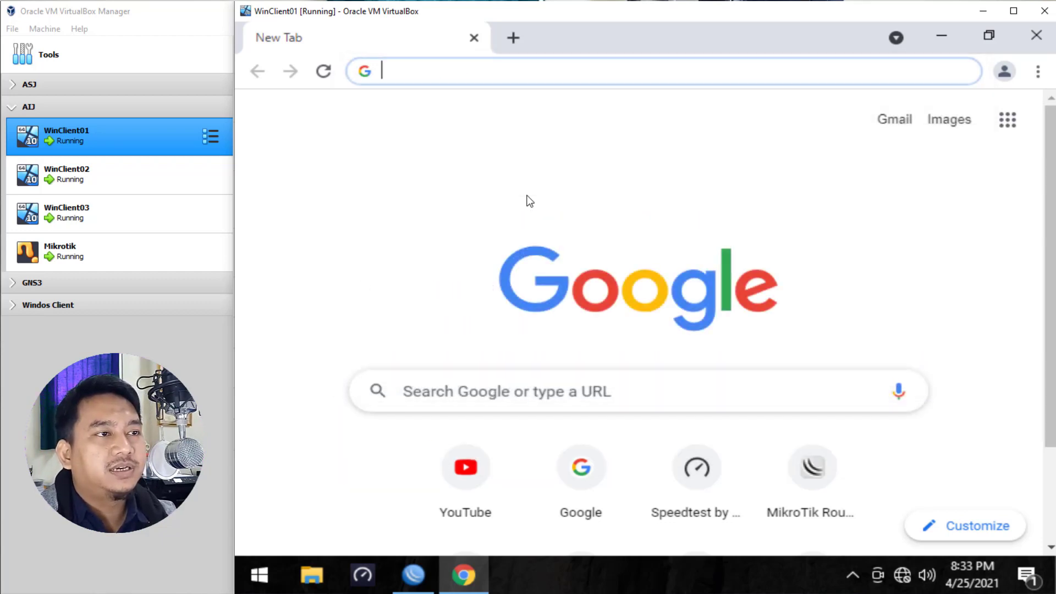
Search Google for "download iso debian indonesia" on WinClient01
text(download )
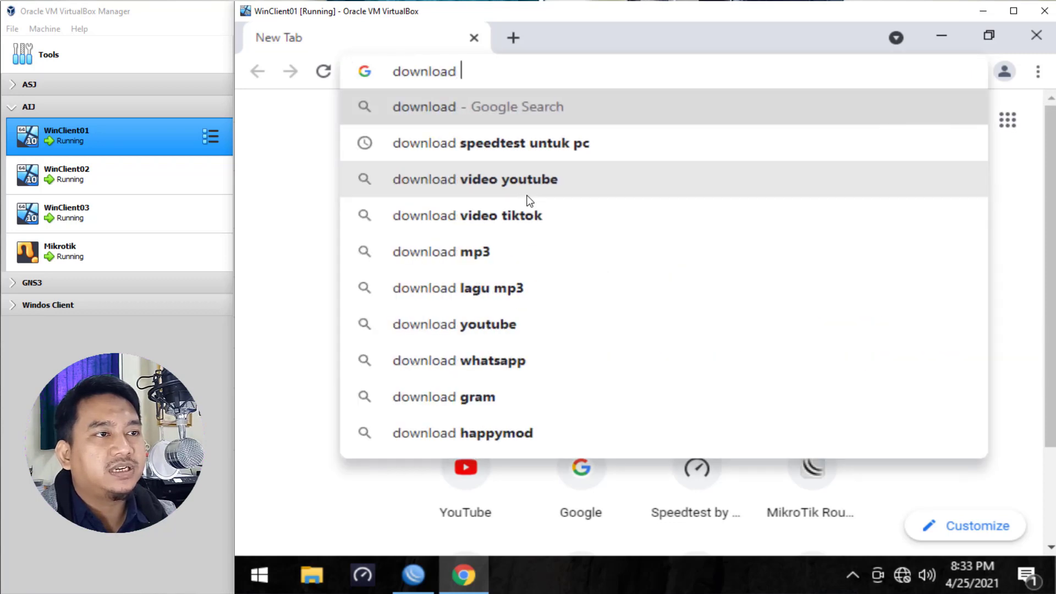
text(iso debi)
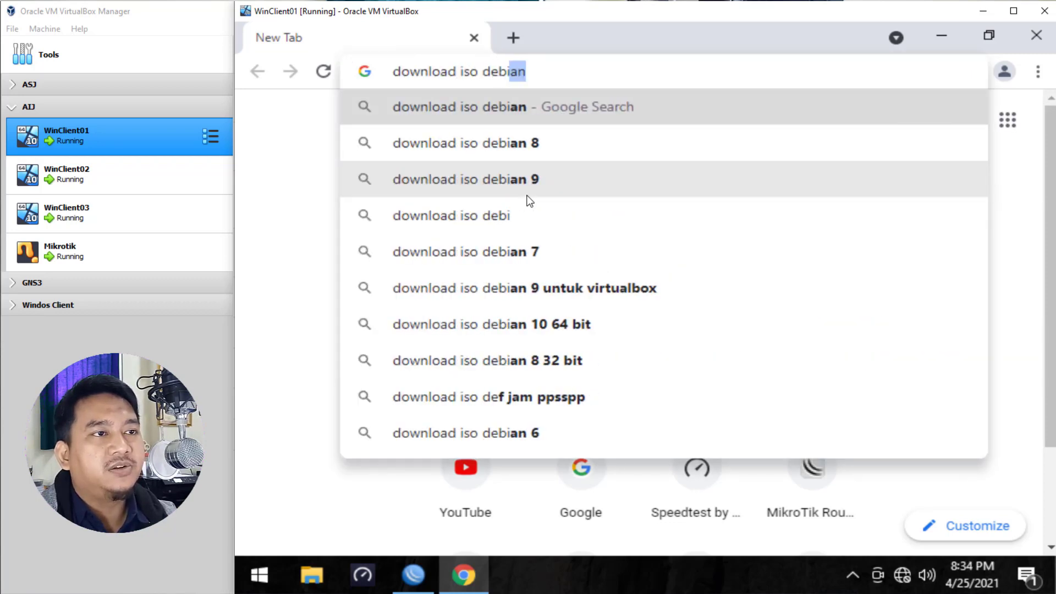
text(an indo)
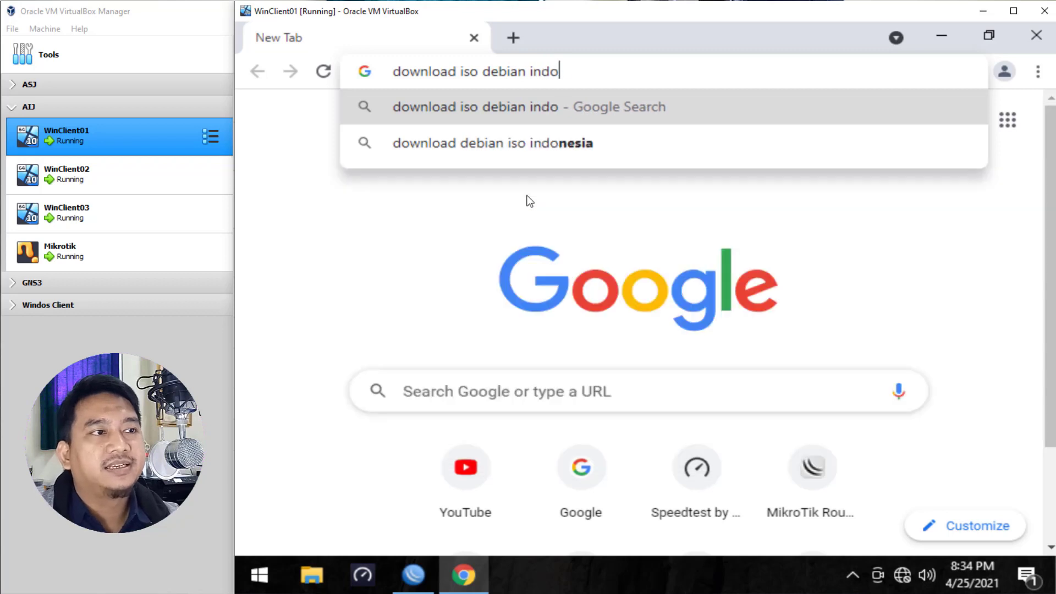
text(nesia)
key(Return)
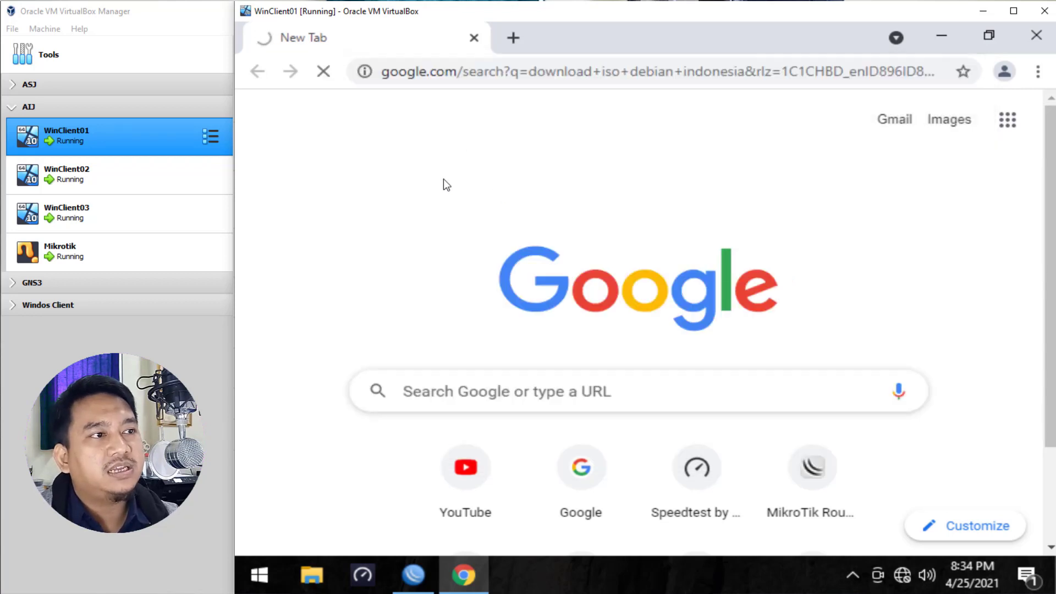
Switch to WinClient02 and search Google for "download iso debian indonesia" in Chrome
double_click(132, 174)
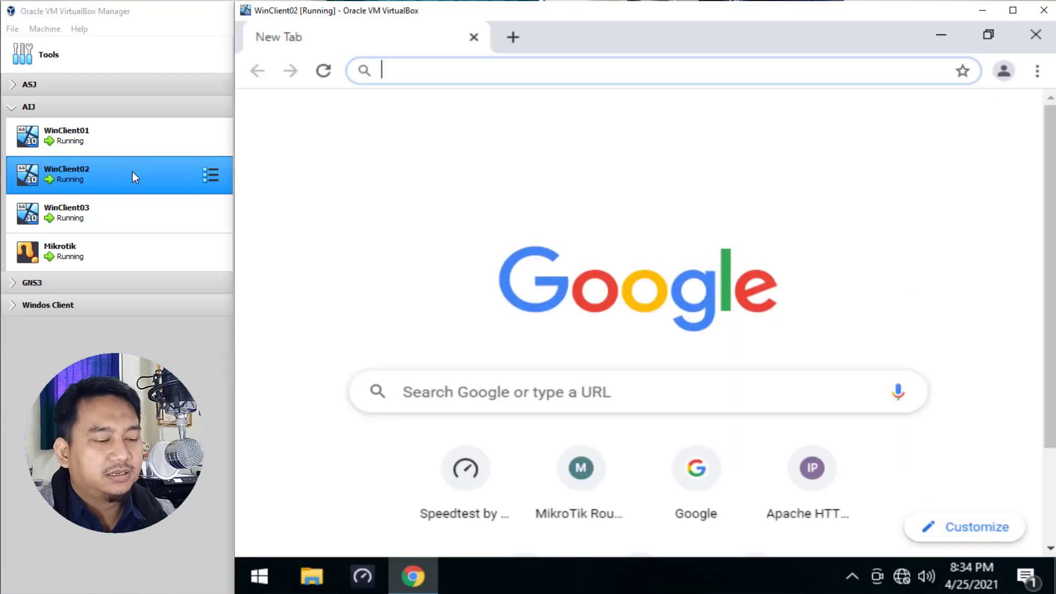
text(down)
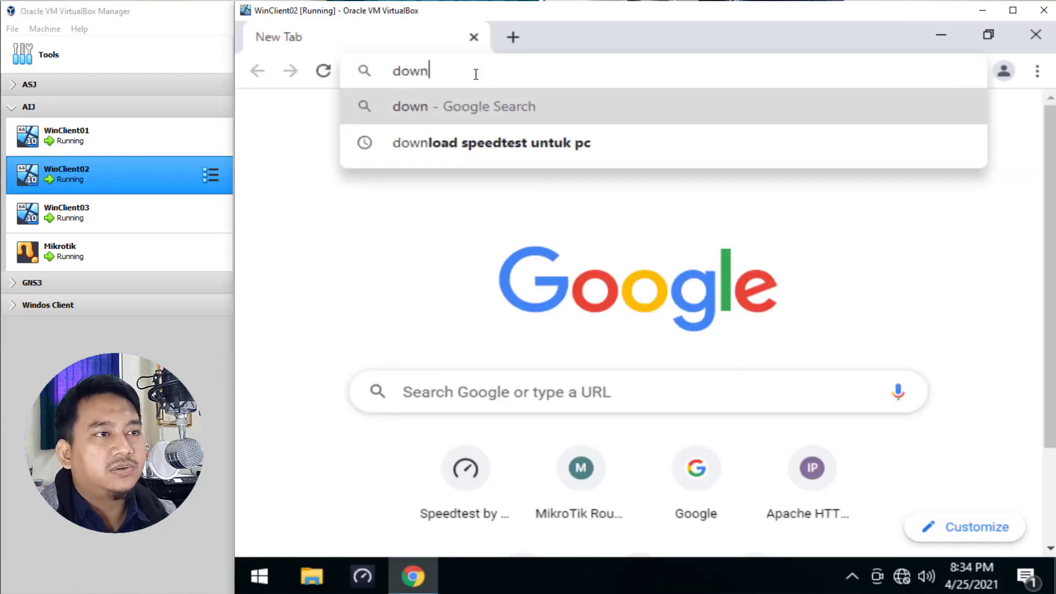
text(load iso debian indonesia)
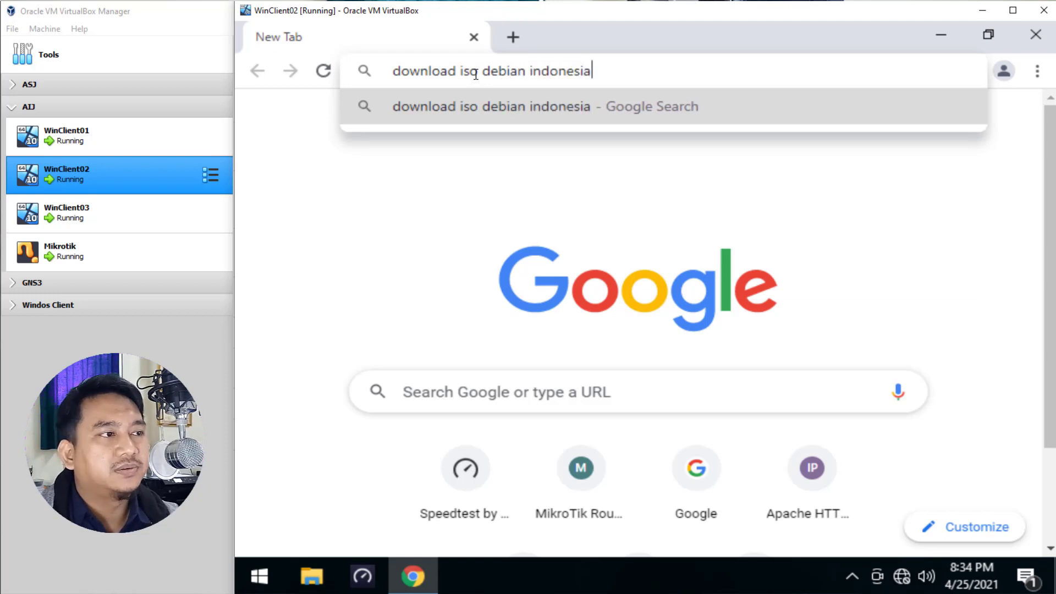
key(Return)
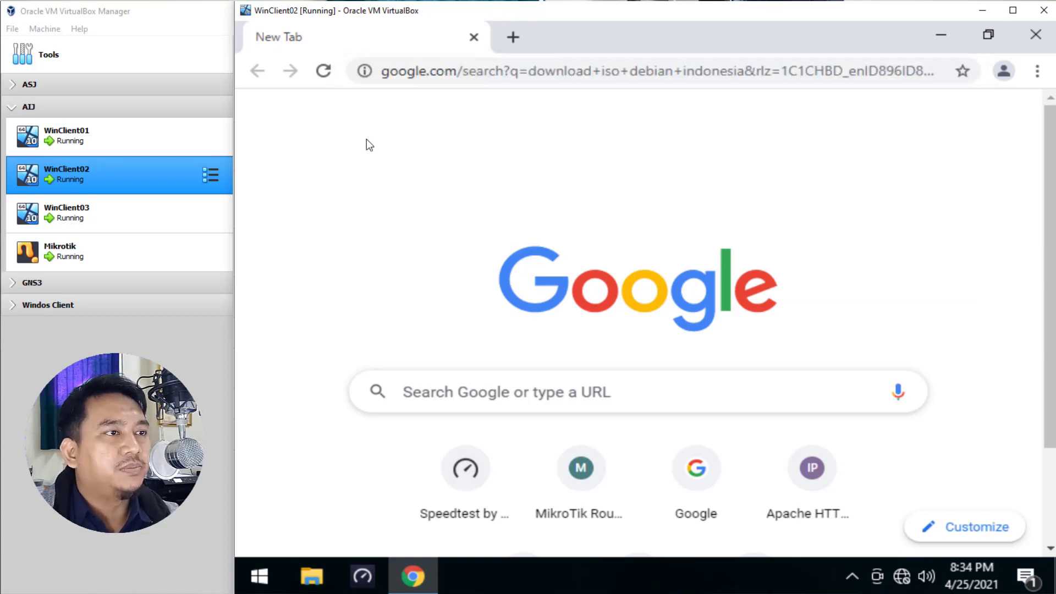
Switch to WinClient03 and search Google for "download iso debian indonesia" in Chrome
double_click(113, 217)
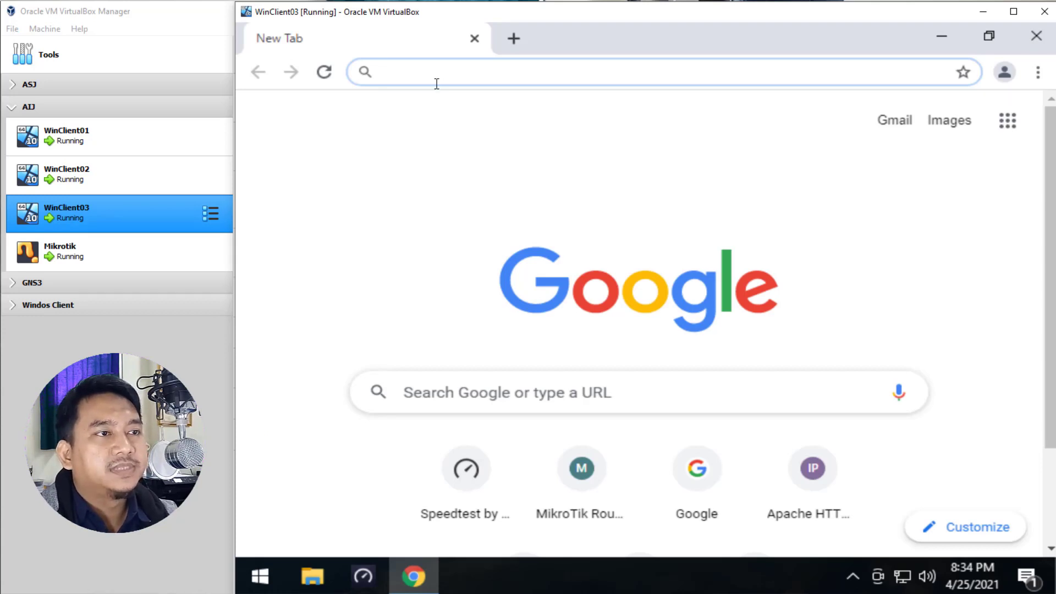
text(download iso )
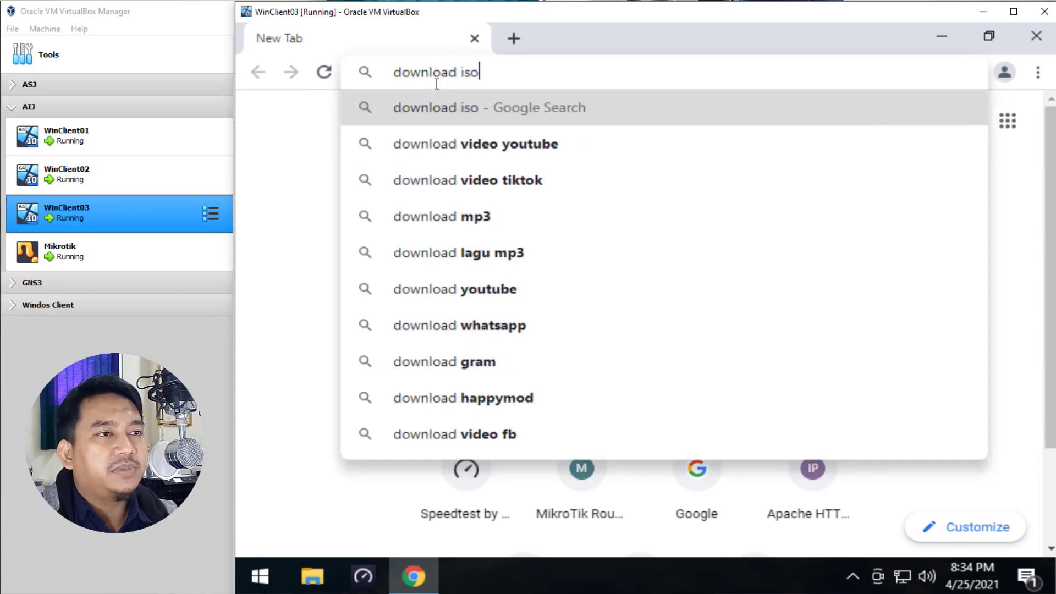
text(debian )
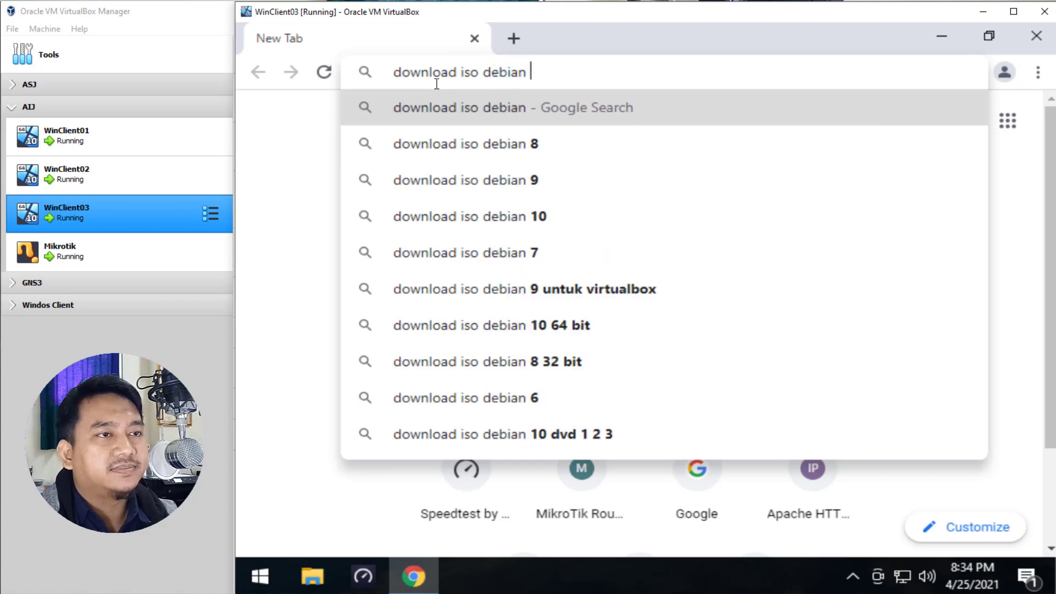
text(indonesia)
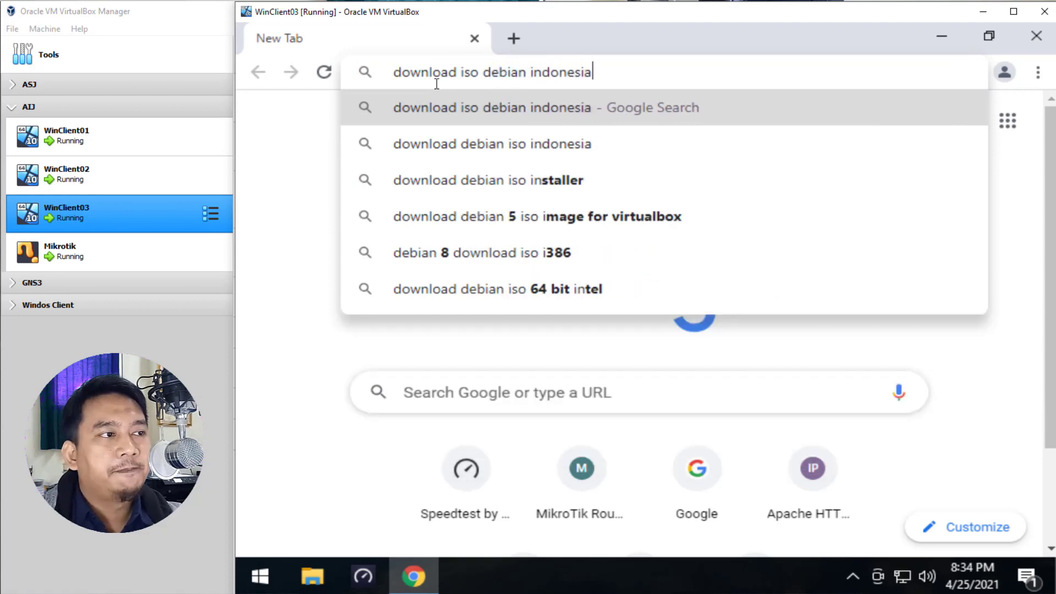
key(Return)
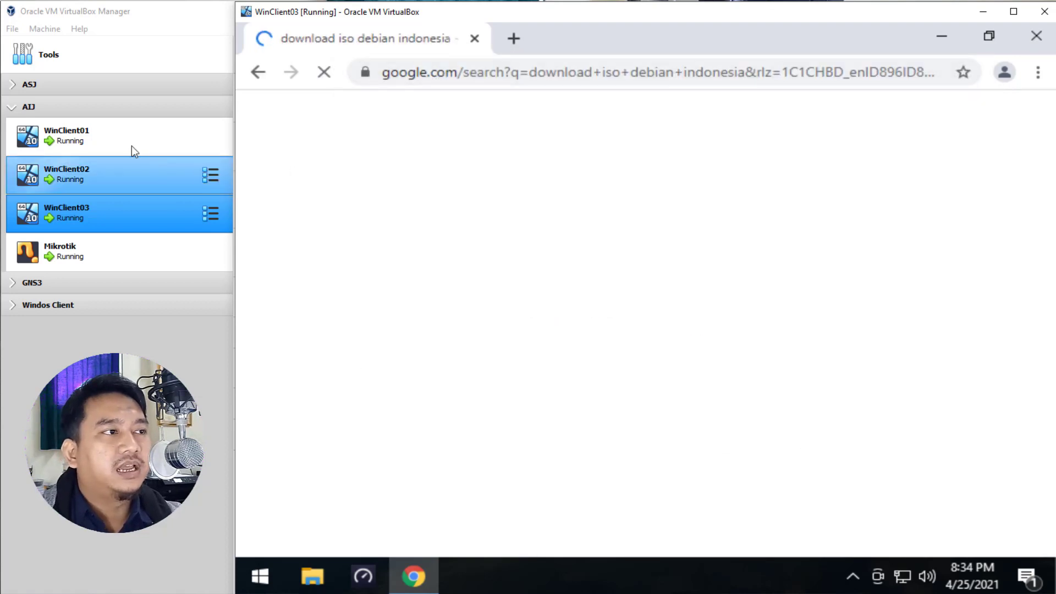
On WinClient01, open the kartolo.sby.datautama.net.id Debian iso-cd search result and go up to its parent amd64 directory
double_click(111, 137)
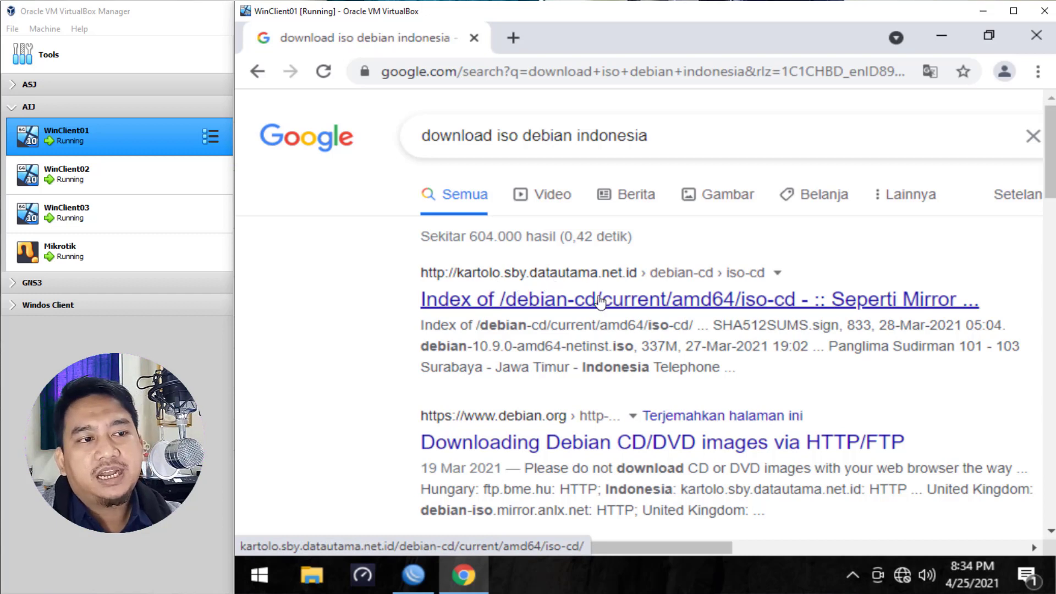
click(578, 302)
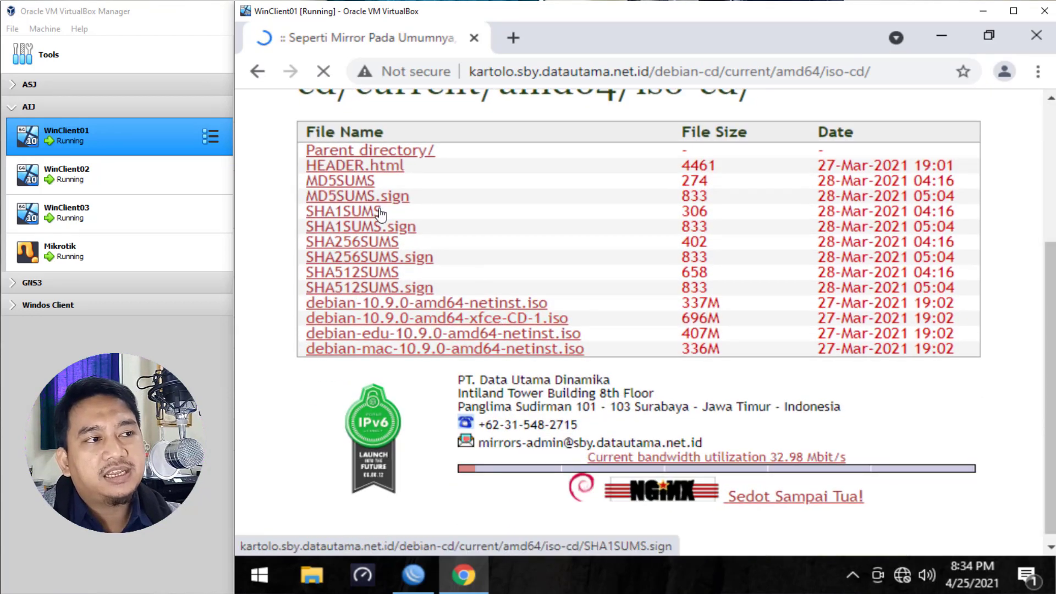
click(394, 153)
scroll(472, 266, down, 3)
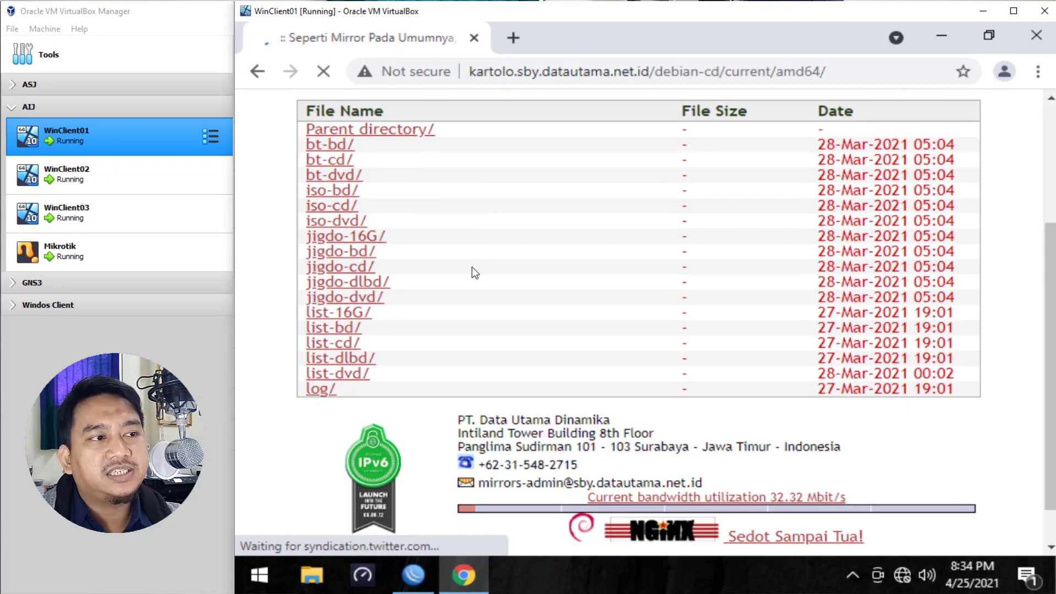
Open the iso-dvd directory on WinClient01 and start downloading debian-10.9.0-amd64-DVD-1.iso
click(343, 223)
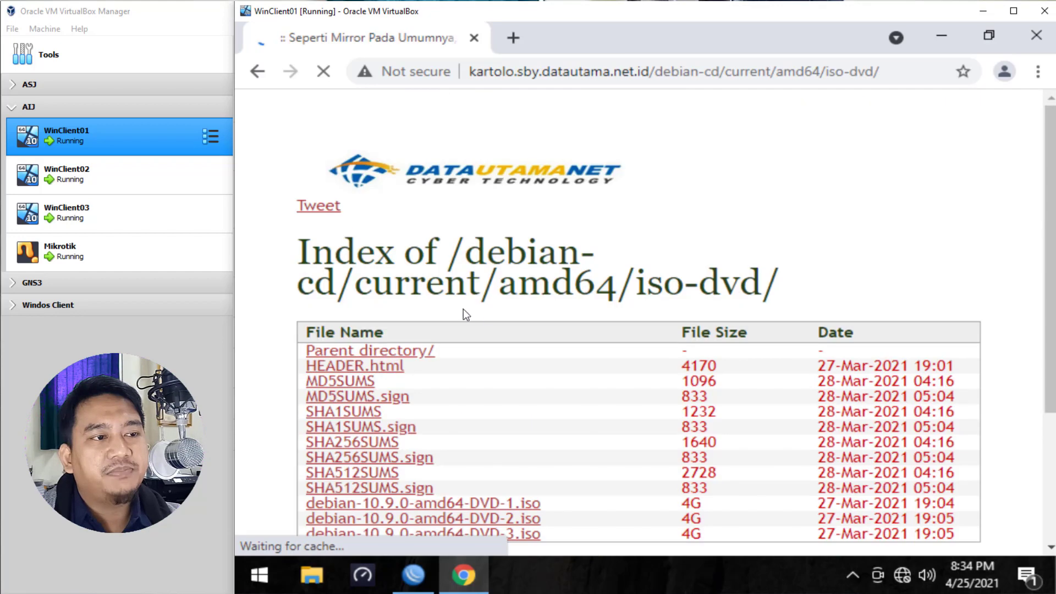
scroll(476, 334, down, 3)
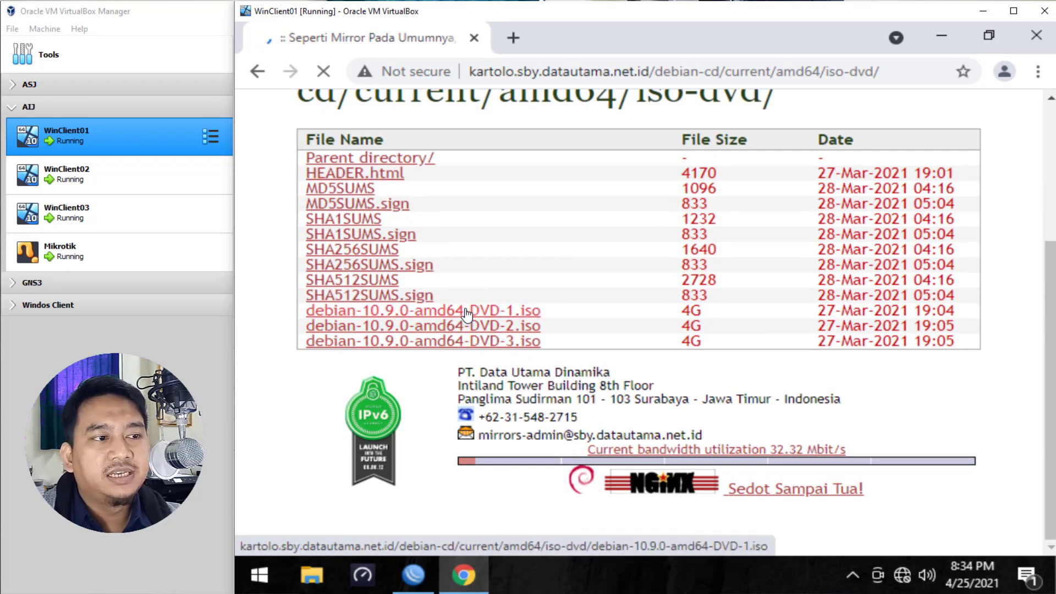
click(498, 313)
Switch to WinClient02 and search Google again for "download iso debian indonesia"
click(121, 173)
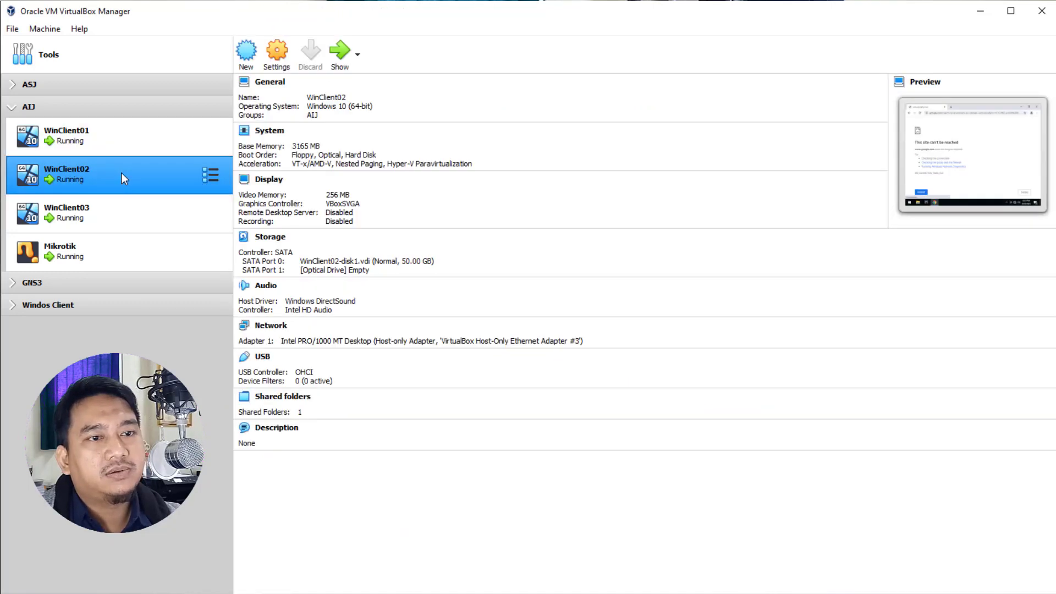
double_click(121, 173)
click(418, 71)
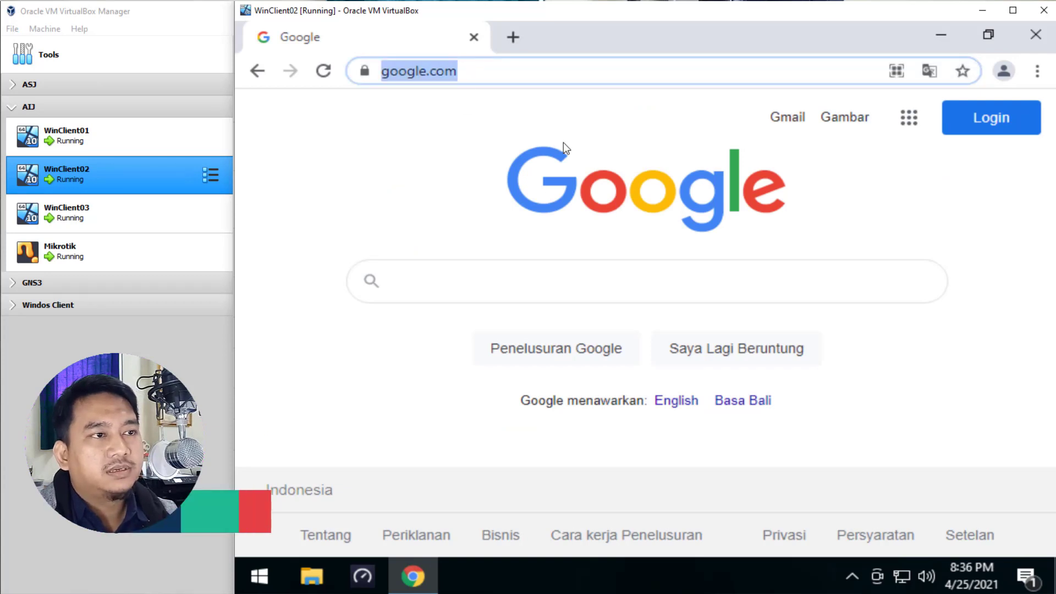
text(download iso debian indonesia)
key(Return)
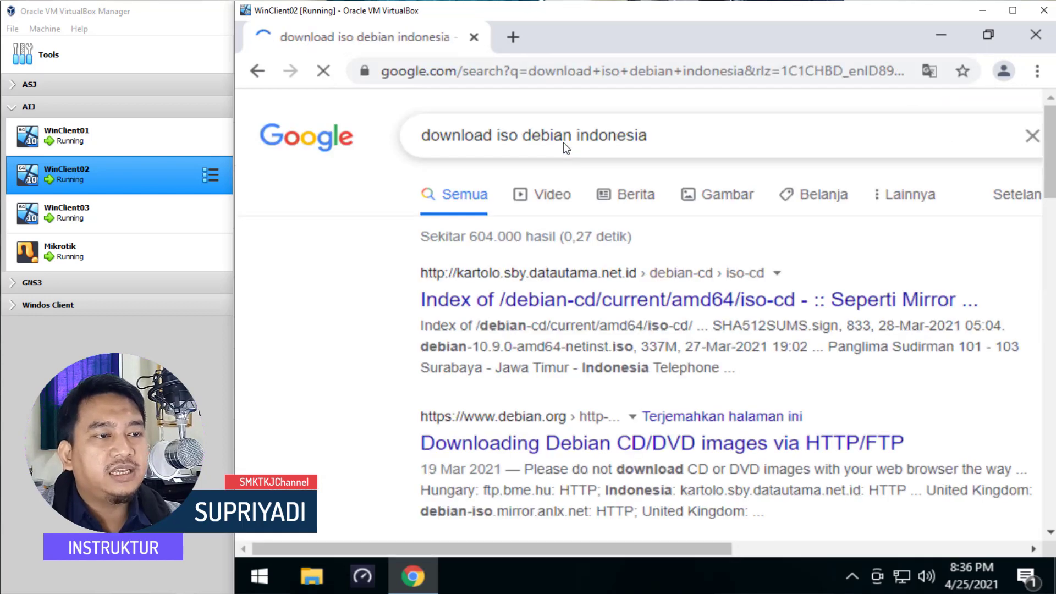
Open the kartolo.sby.datautama.net.id iso-cd search result on WinClient02 and go up to its parent amd64 directory
click(491, 307)
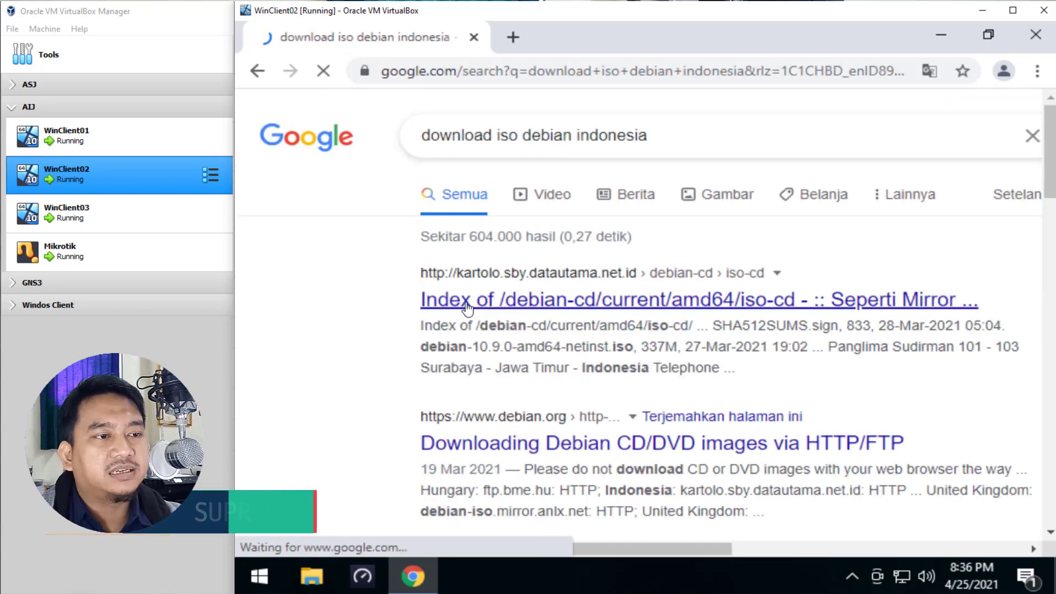
click(556, 309)
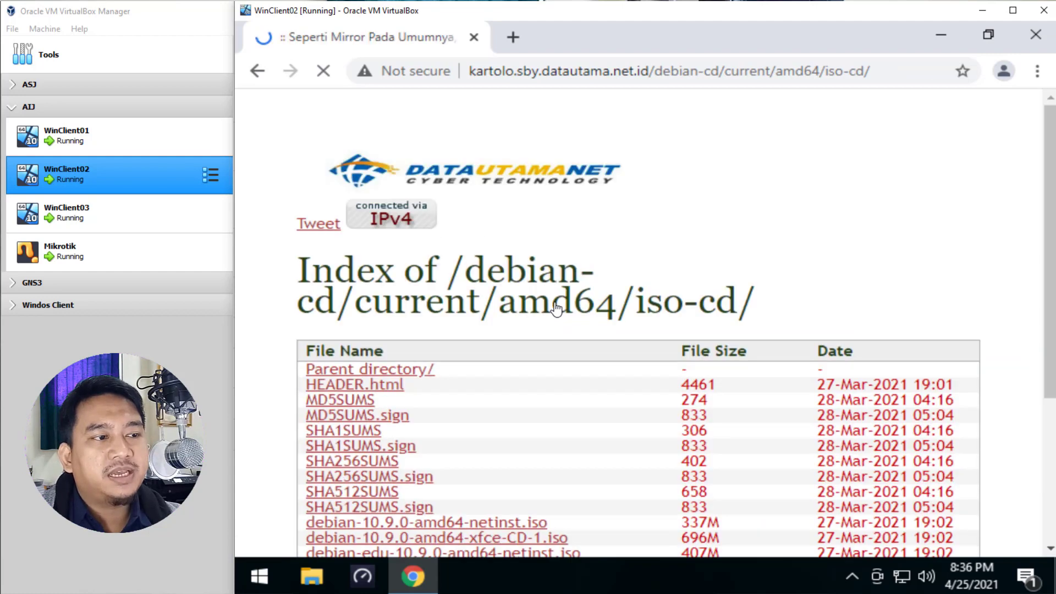
click(384, 374)
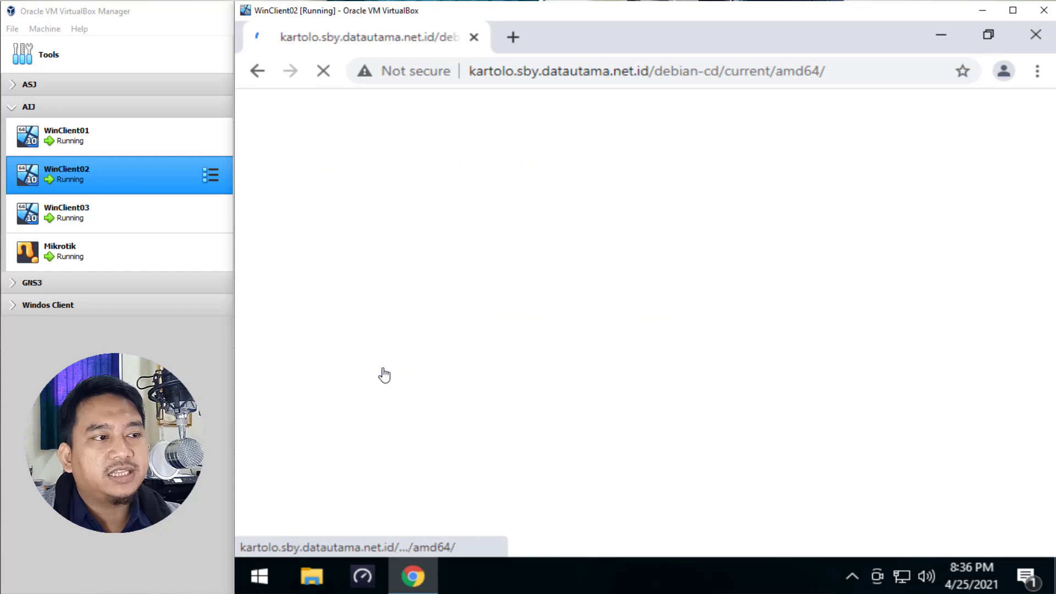
Open the iso-dvd directory on WinClient02 and start downloading debian-10.9.0-amd64-DVD-2.iso
scroll(460, 362, down, 3)
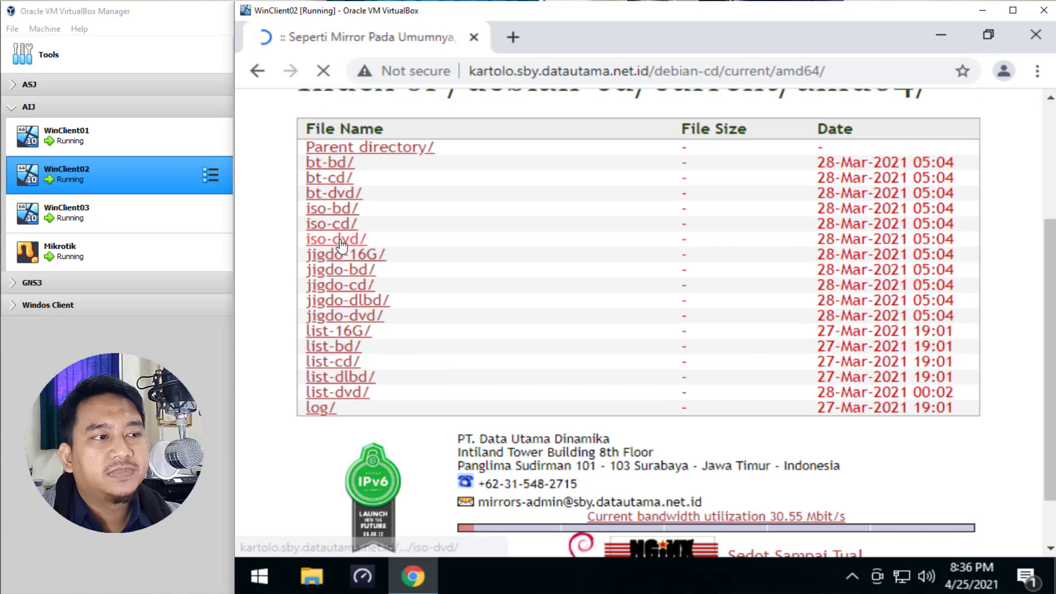
click(342, 242)
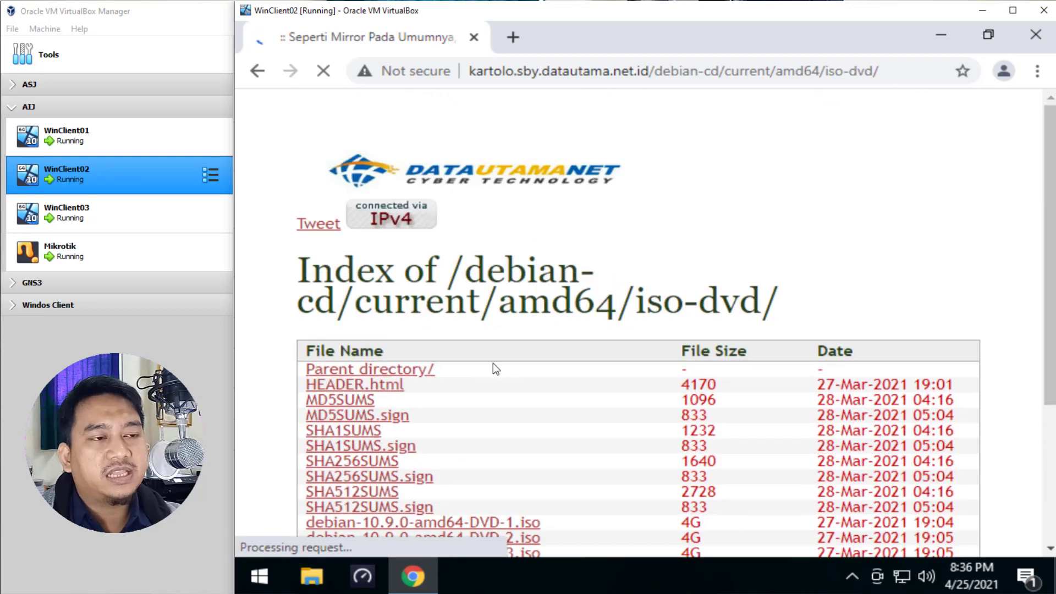
scroll(494, 366, down, 3)
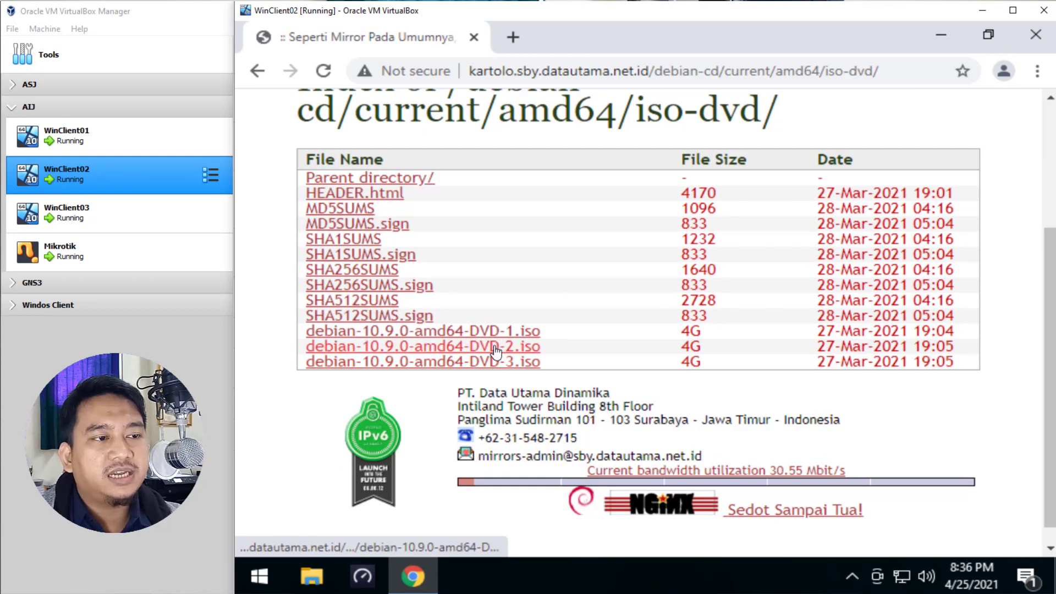
click(499, 352)
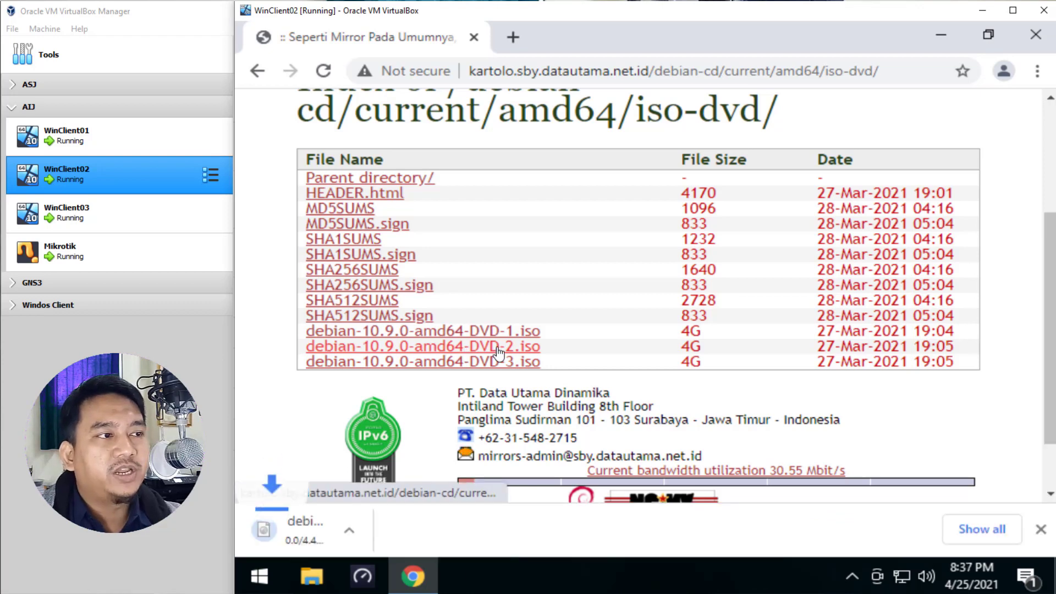
Switch to WinClient03, open the kartolo.sby.datautama.net.id iso-cd search result and go up to its parent amd64 directory
double_click(136, 218)
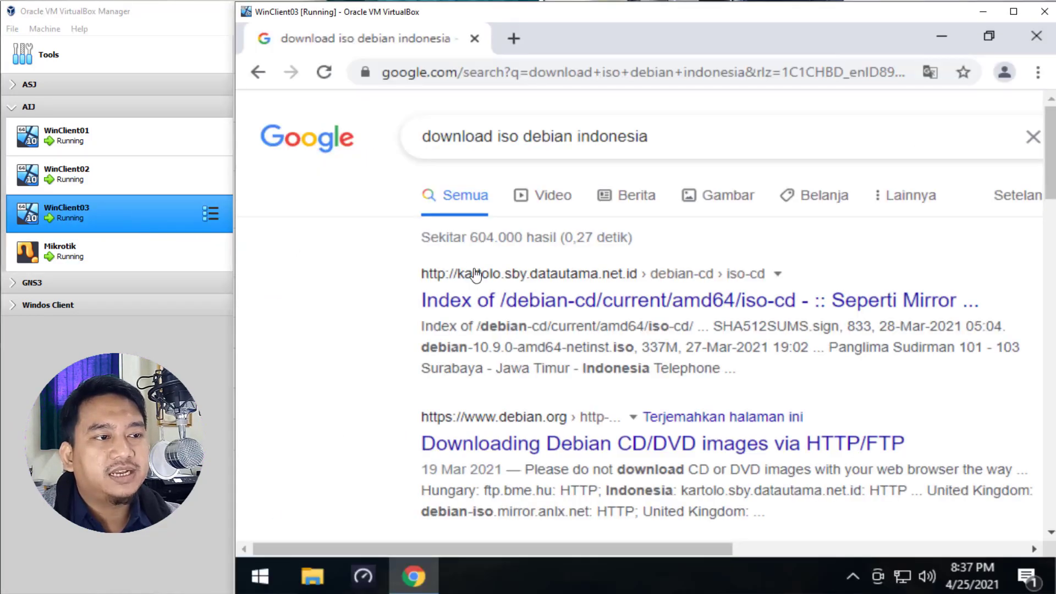
click(552, 301)
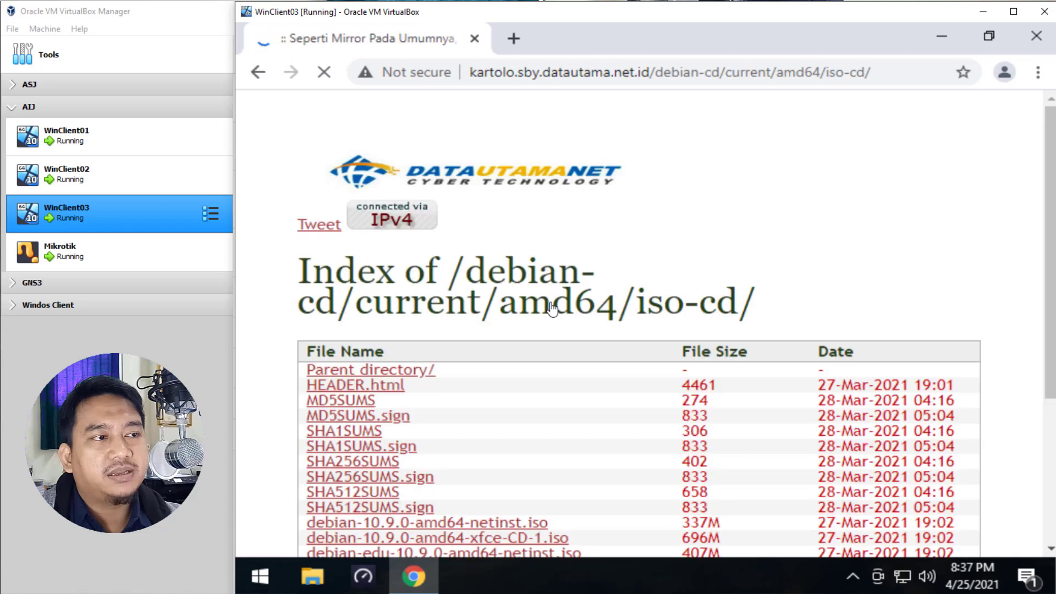
scroll(552, 306, down, 3)
click(402, 180)
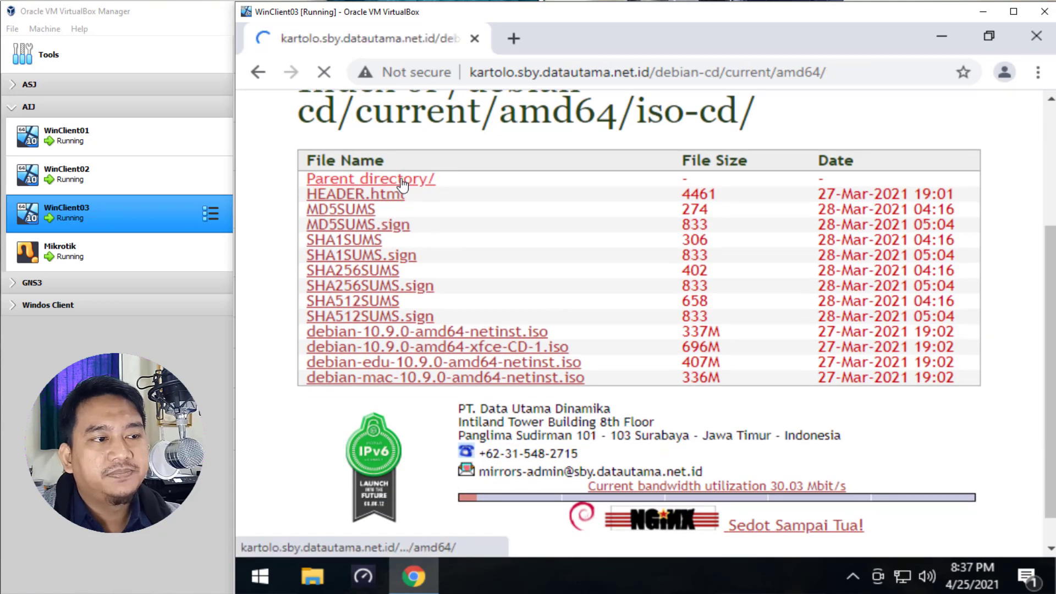
Open the iso-dvd directory on WinClient03 and start downloading debian-10.9.0-amd64-DVD-3.iso
scroll(424, 361, down, 2)
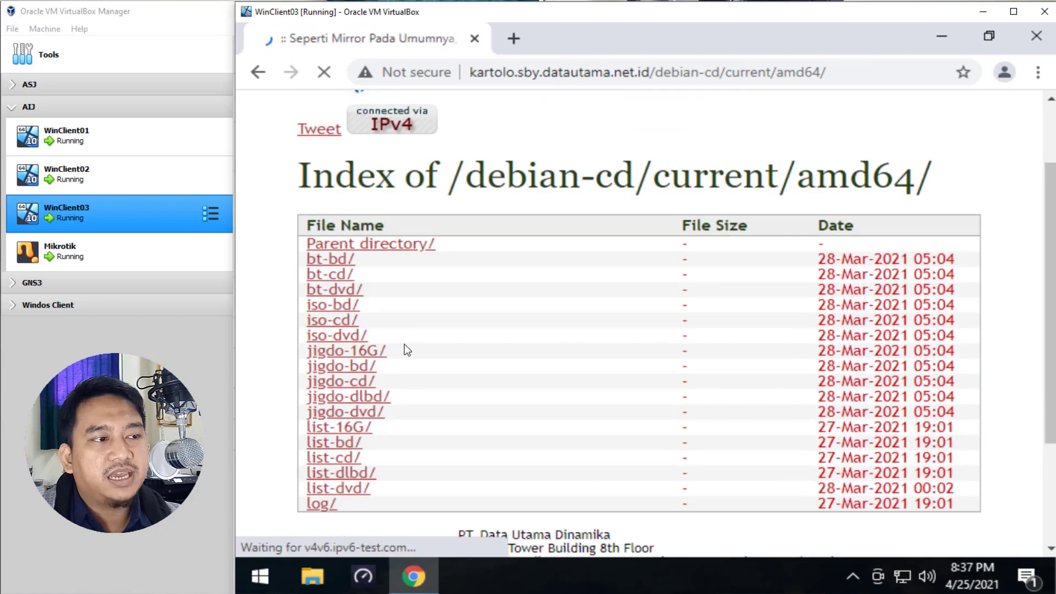
click(341, 337)
scroll(440, 355, down, 3)
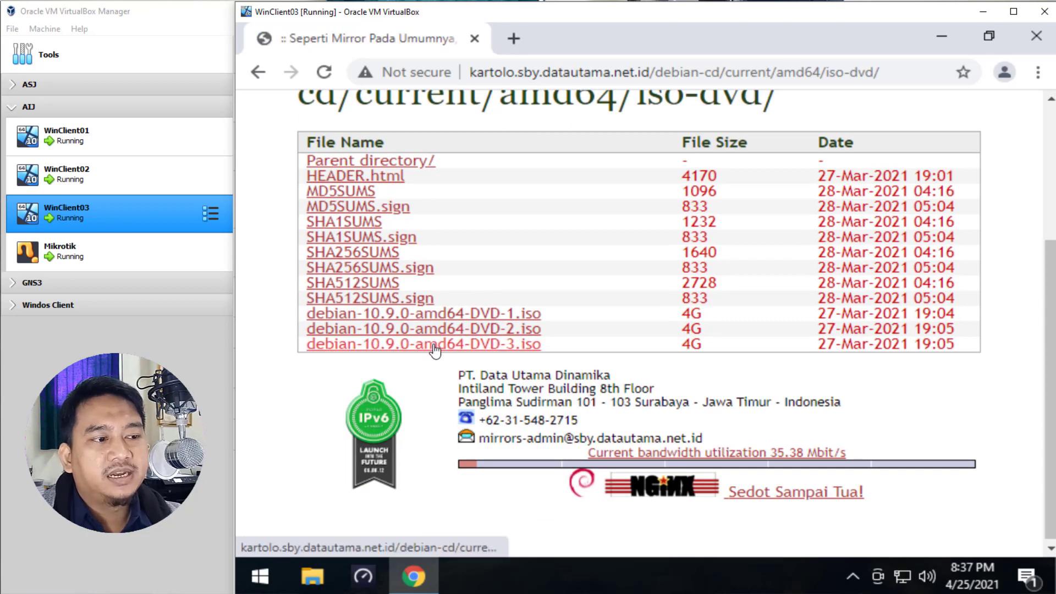
click(434, 346)
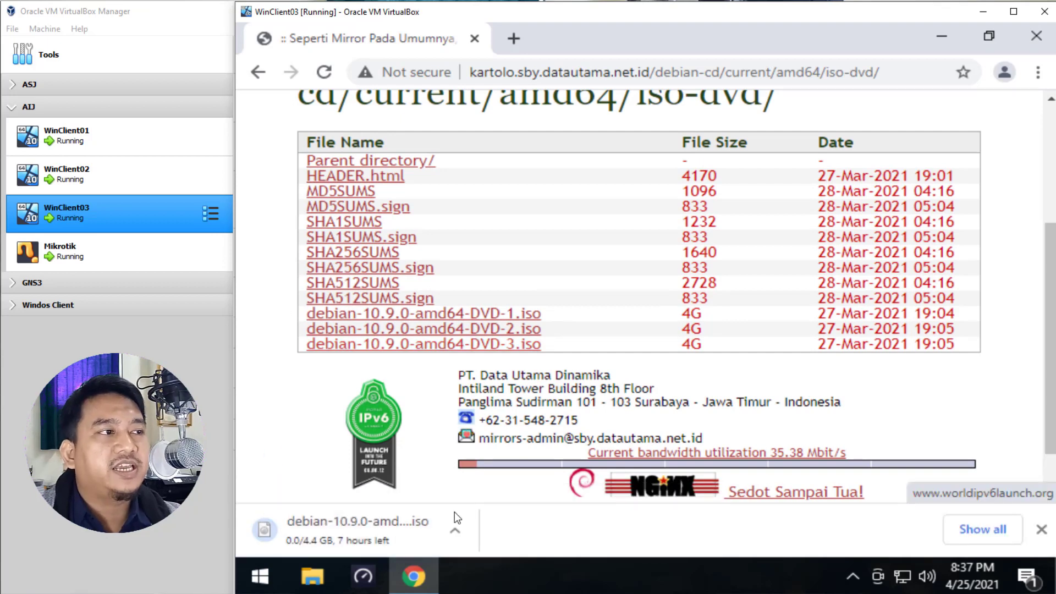
Return to WinClient01, minimize Chrome and bring up WinBox to examine the simple queues' download rates, selecting the Client-01 queue
click(125, 141)
double_click(124, 137)
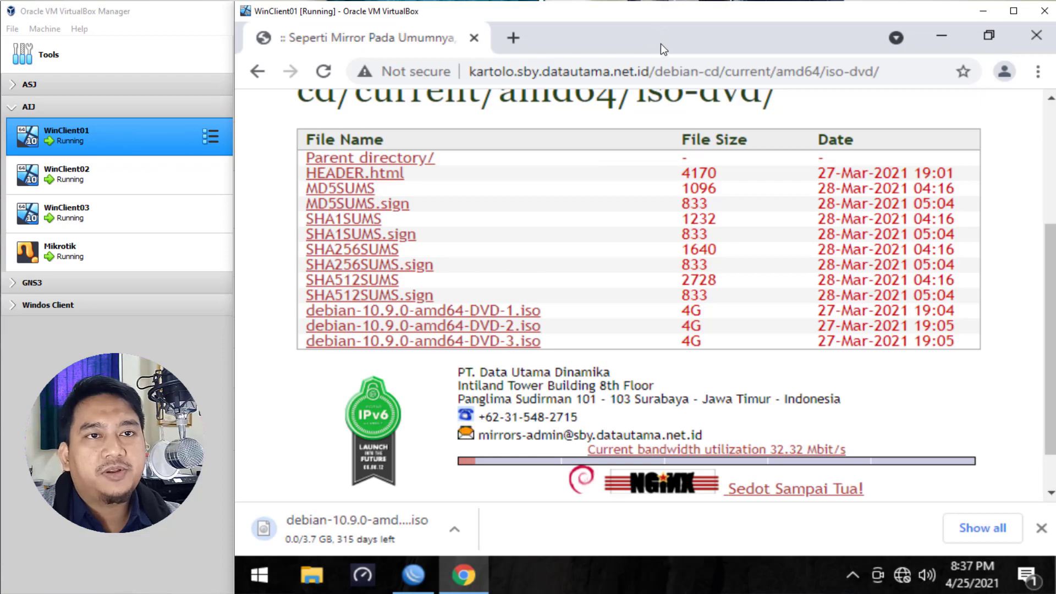
click(951, 35)
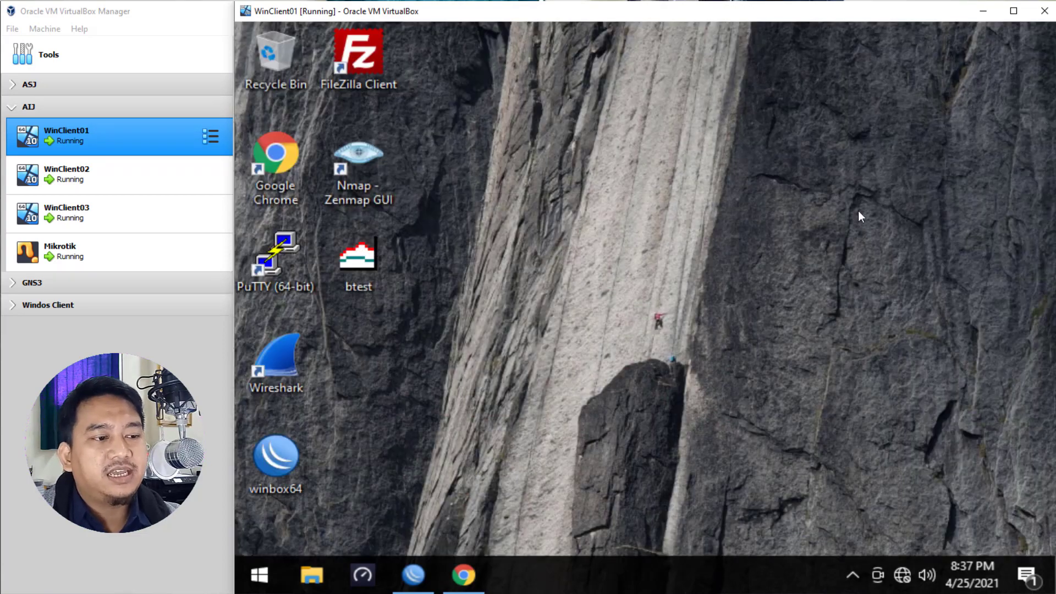
click(426, 572)
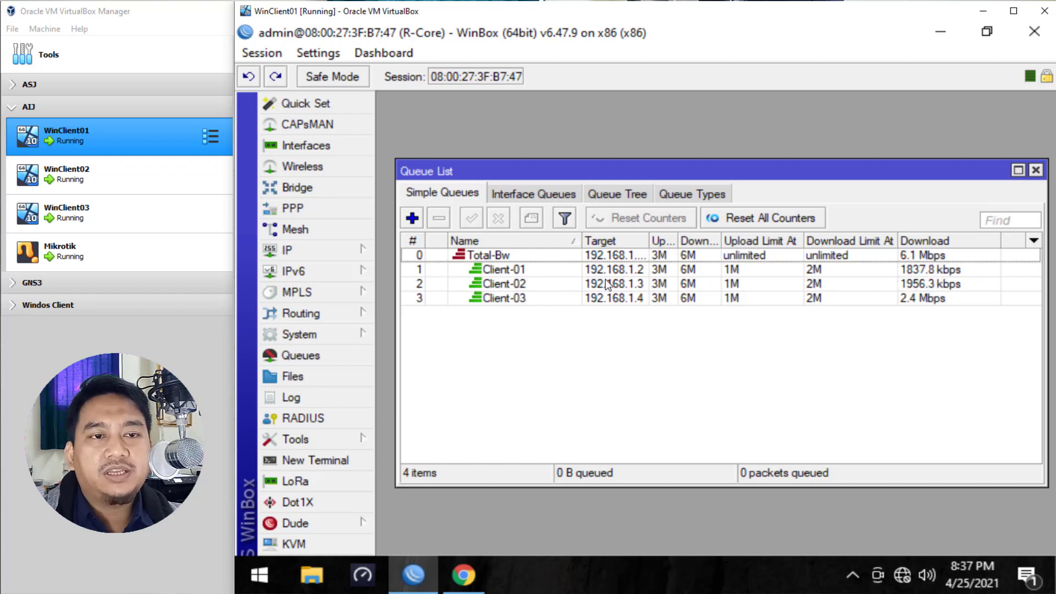
click(572, 269)
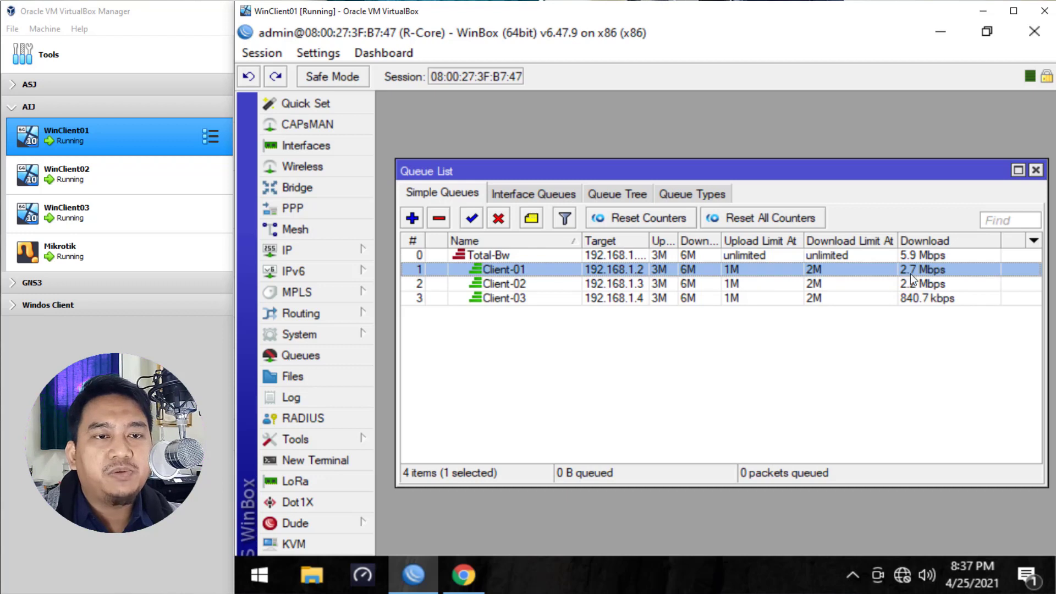